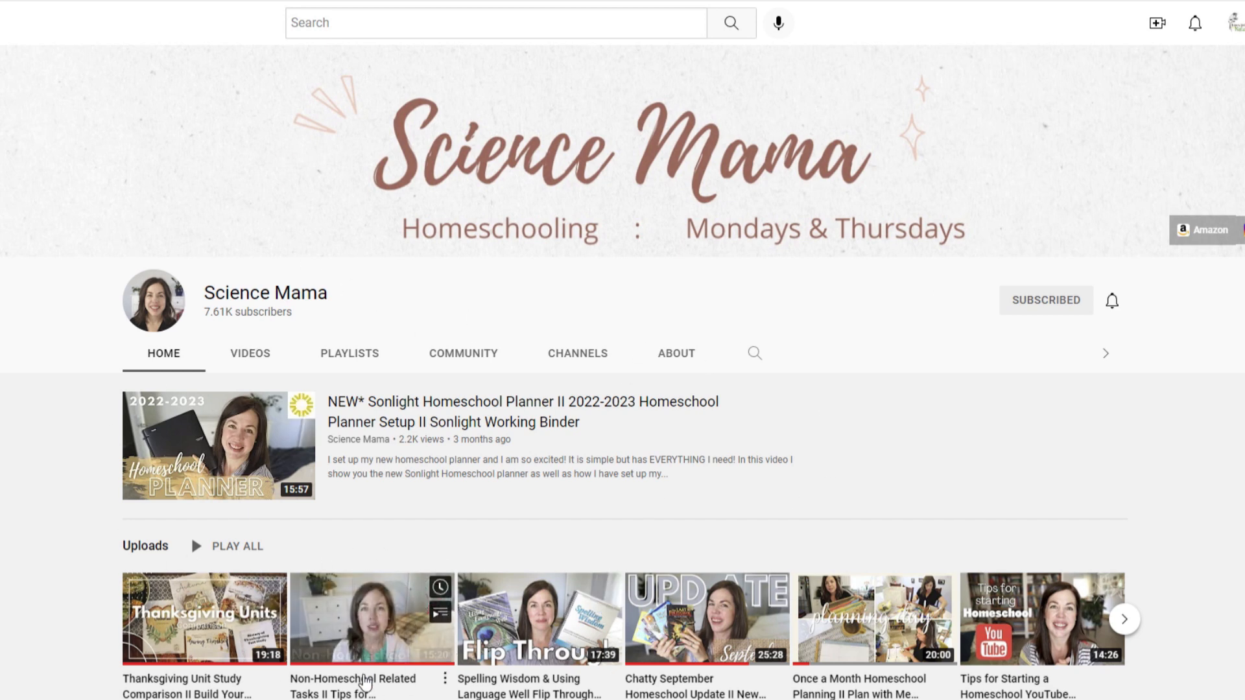
Step: Open the video "Non-Homeschool Related Tasks II Tips for Homemaking as a Homeschooler" and pause it at the weekly cleaning list
left_click(360, 679)
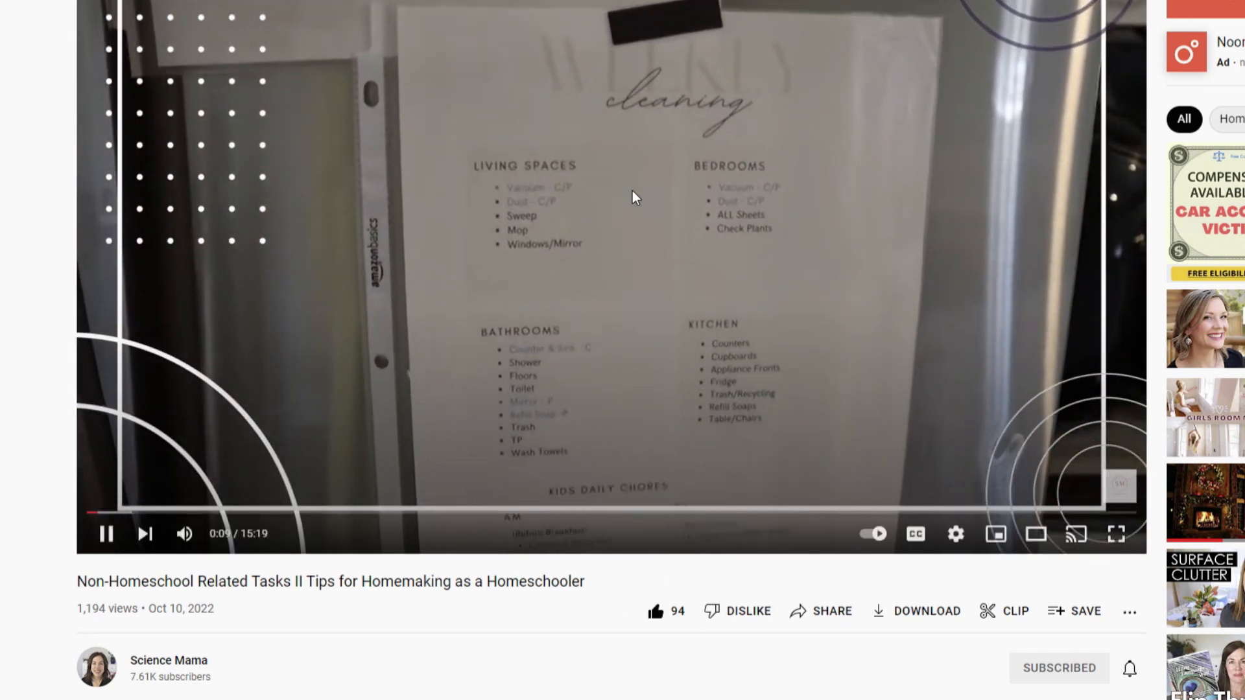
left_click(102, 535)
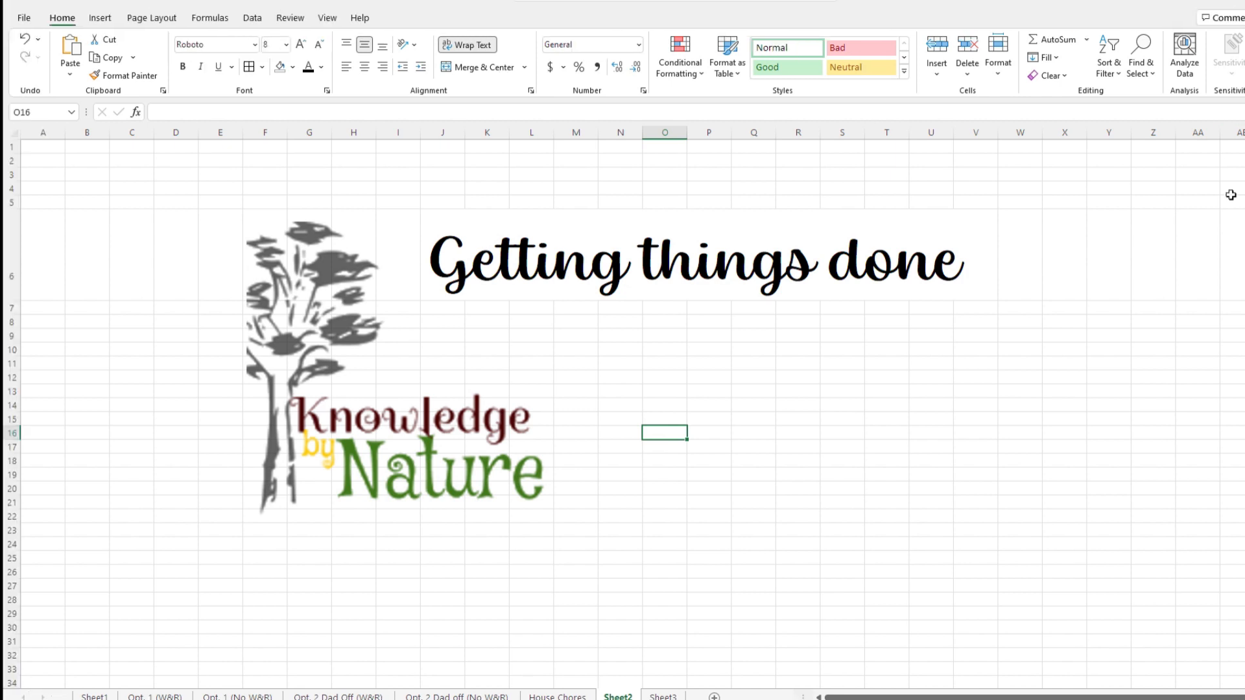
Step: Switch to the Excel workbook and add trash, wash sheets and mop to the chore list in column A of Sheet3
left_click(670, 695)
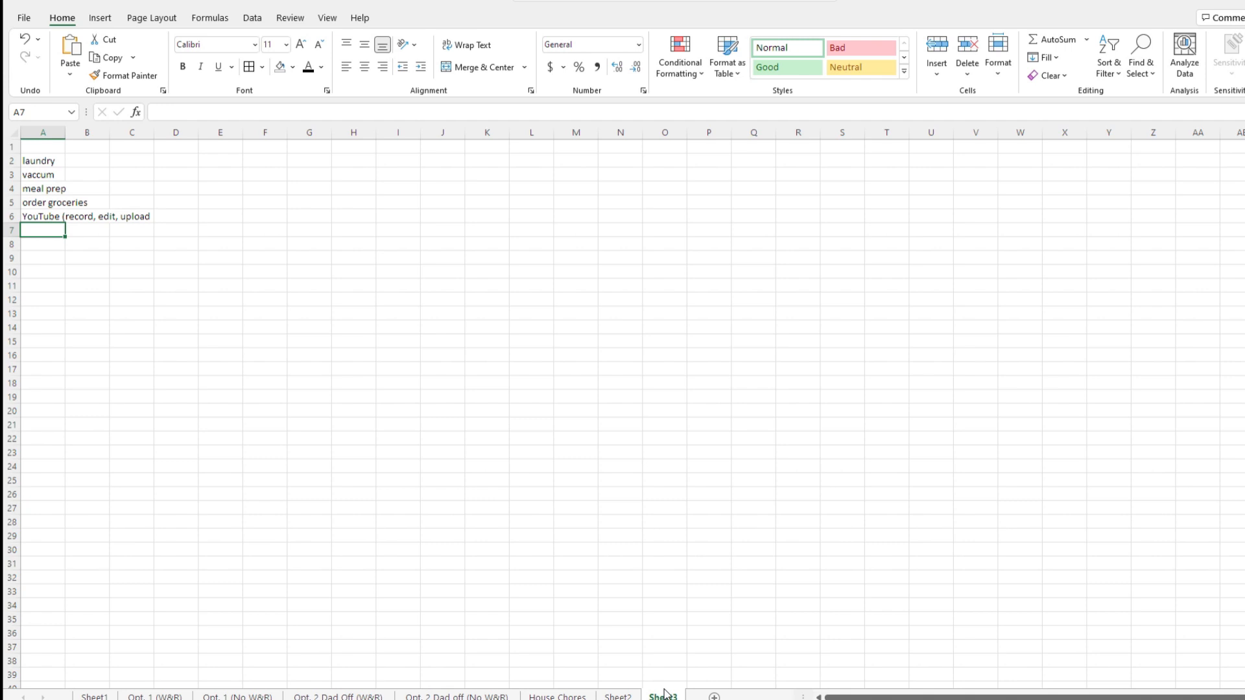
type("trash")
key("Return")
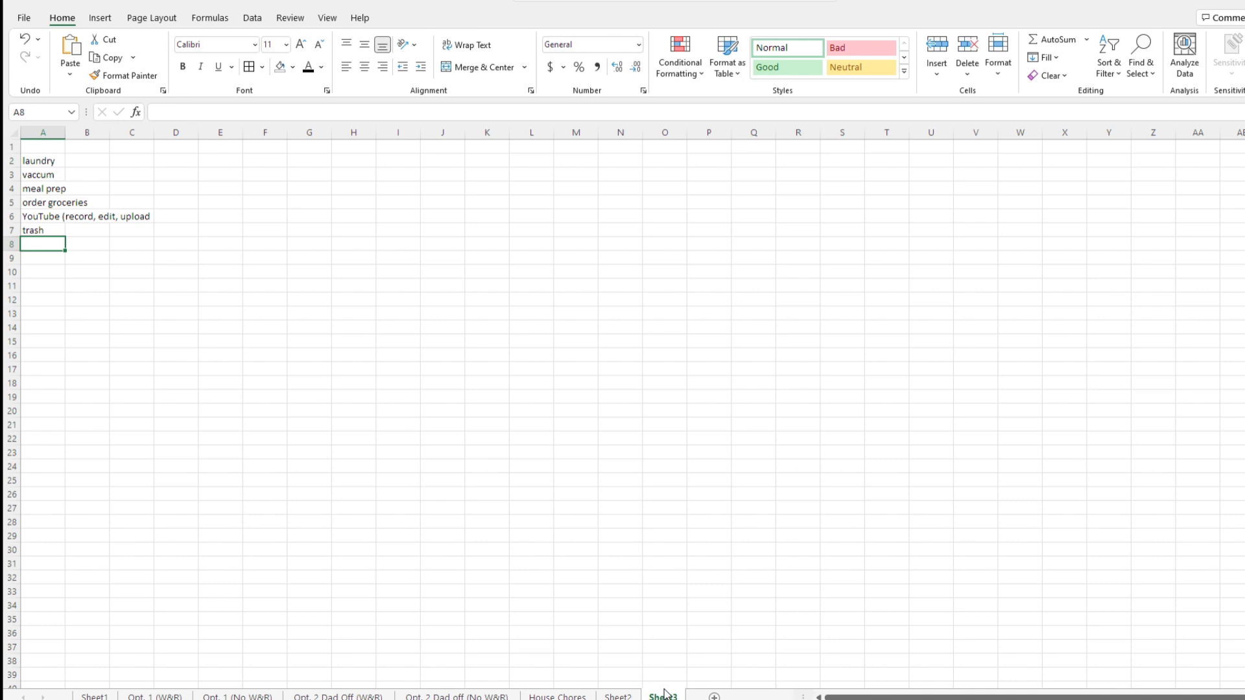
type("wash sheets")
key("Return")
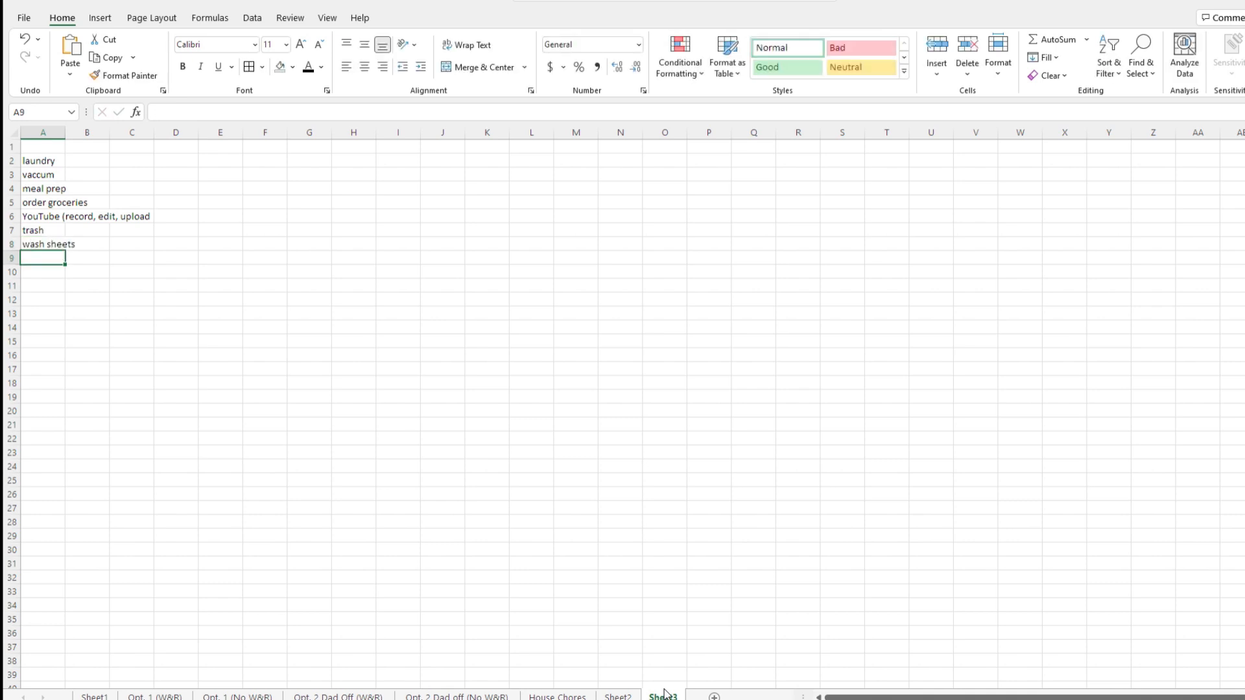
type("mop")
key("Return")
Step: Add windows and water my plants to the chore list in A10 and A11
type("win")
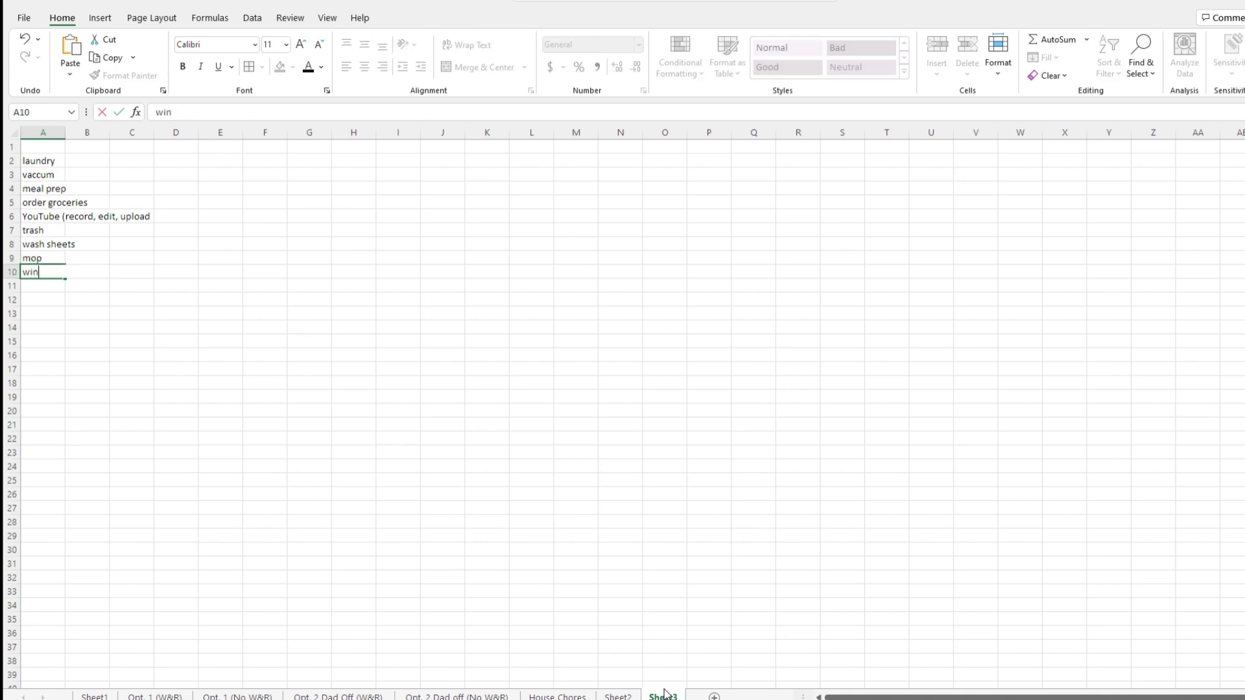
type("dows")
key("Return")
type("wate")
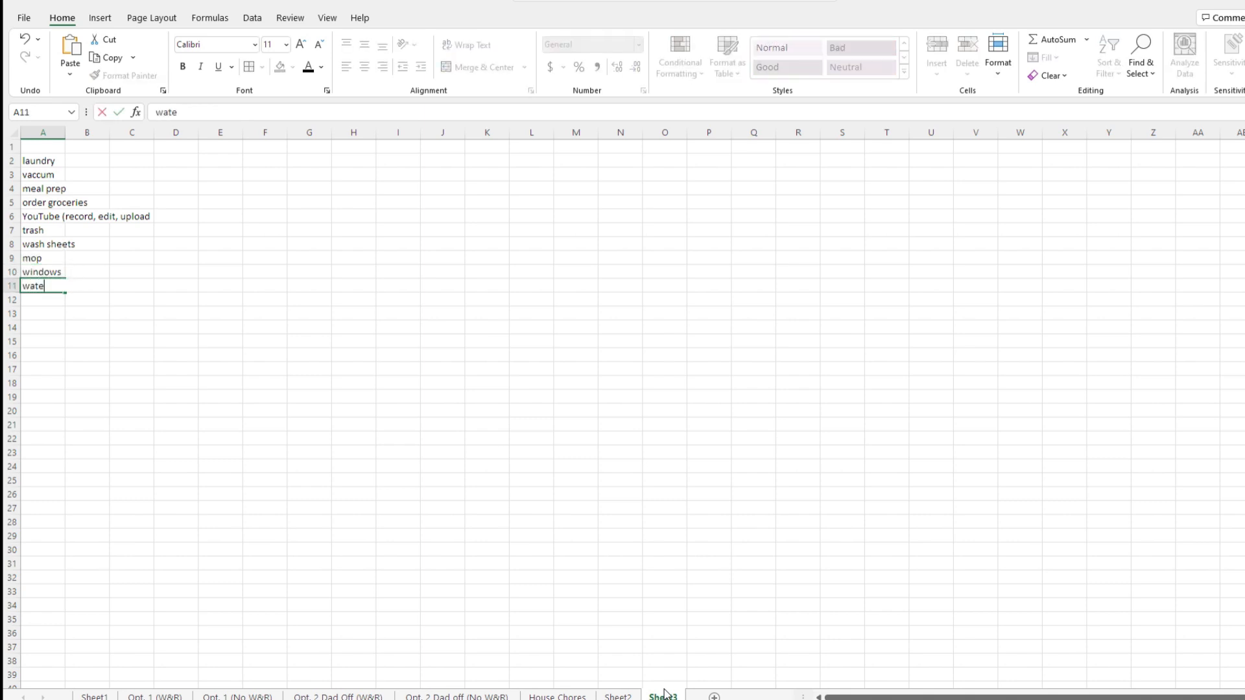
type("r my plants")
key("Return")
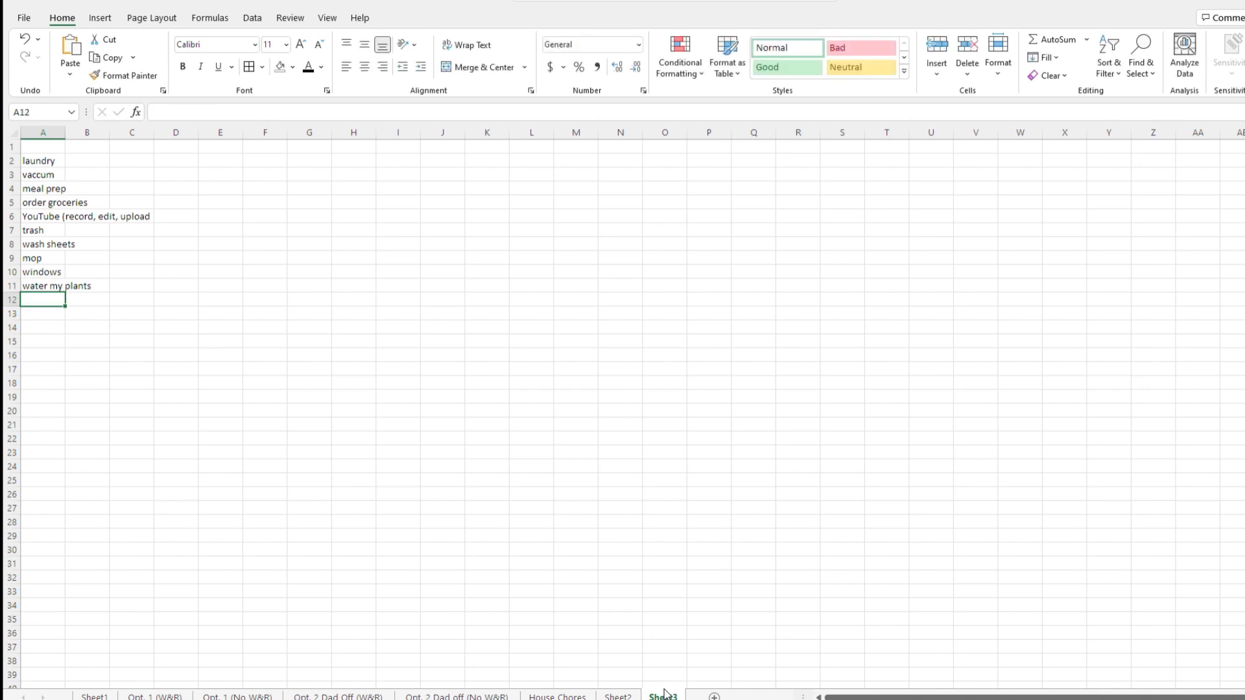
Step: Add clean toilets and wash shower curtain to the chore list in A12 and A13
type("clean toilets")
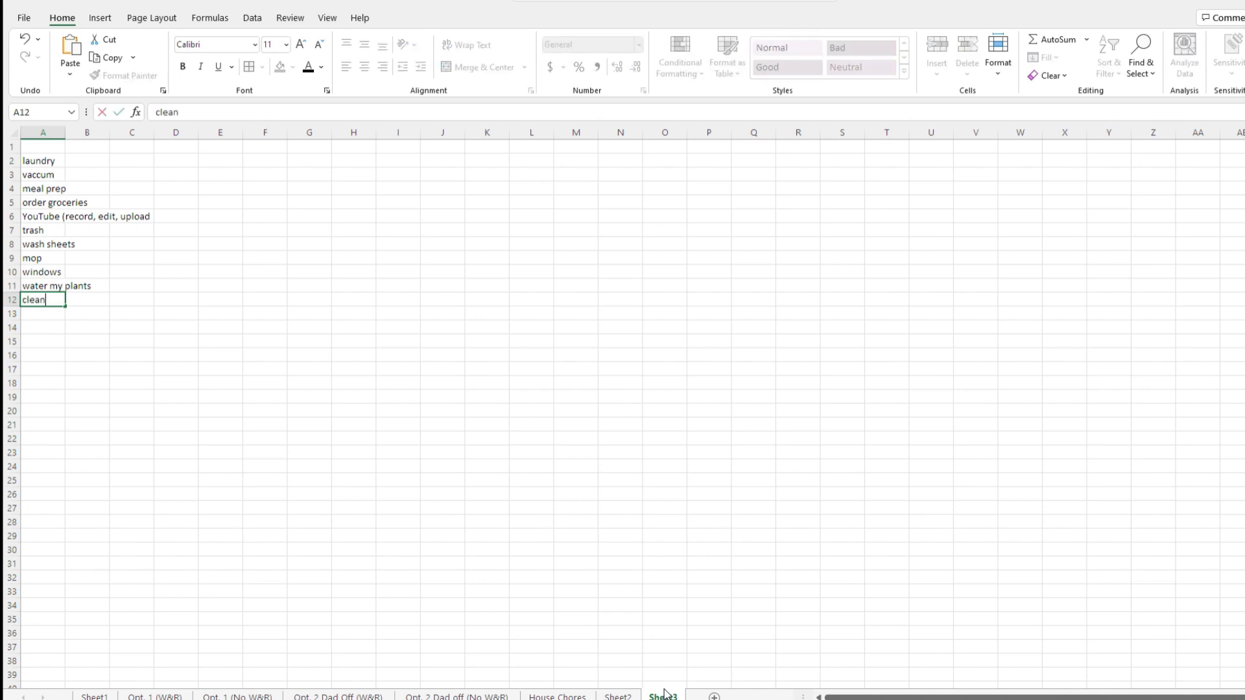
key("Return")
type("wash shower curtasin")
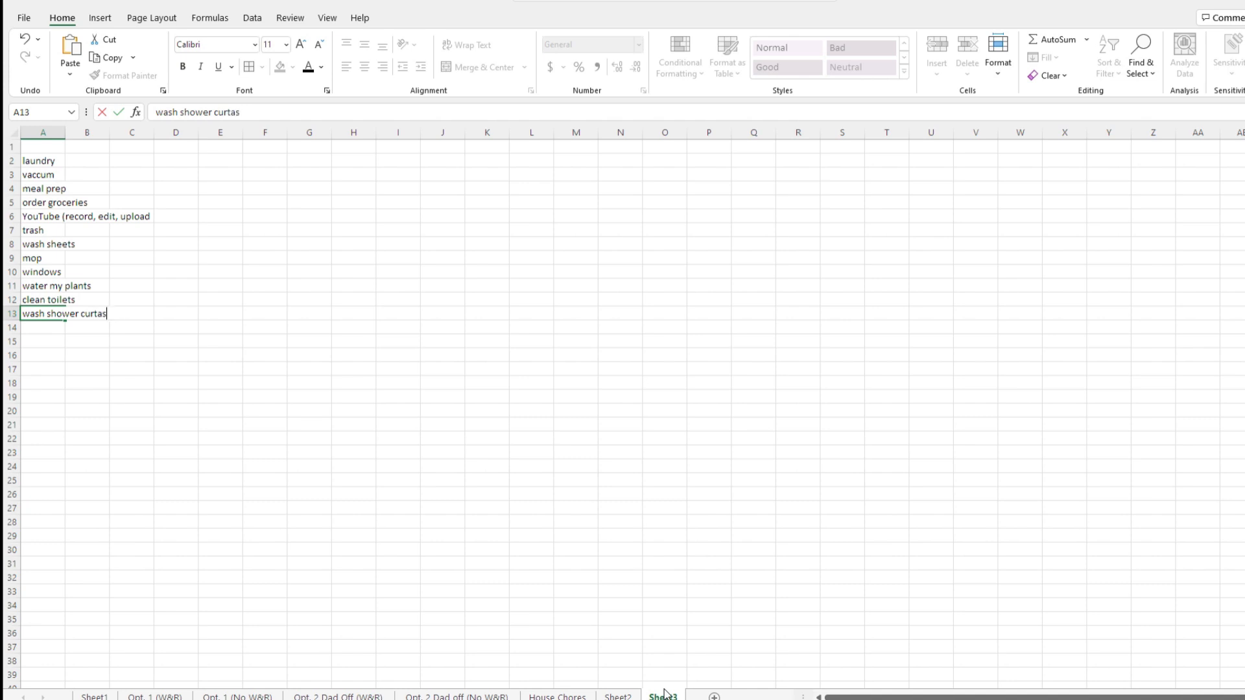
key("BackSpace")
type("in")
key("Return")
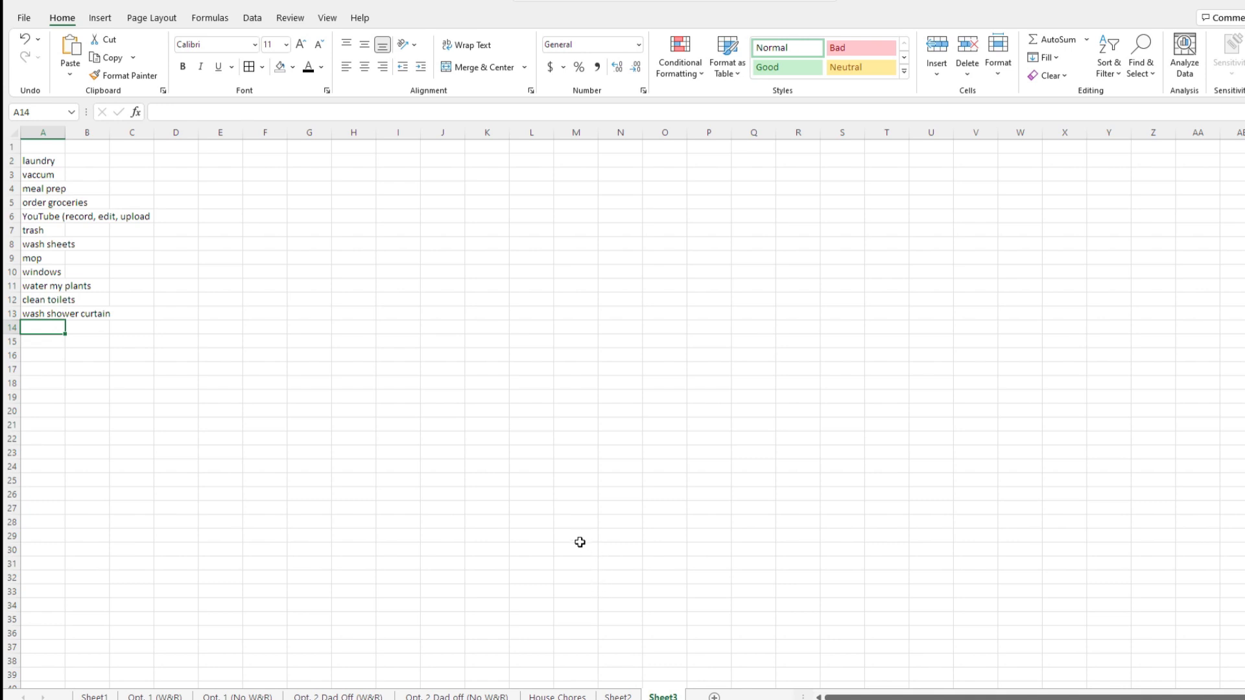
left_click(562, 695)
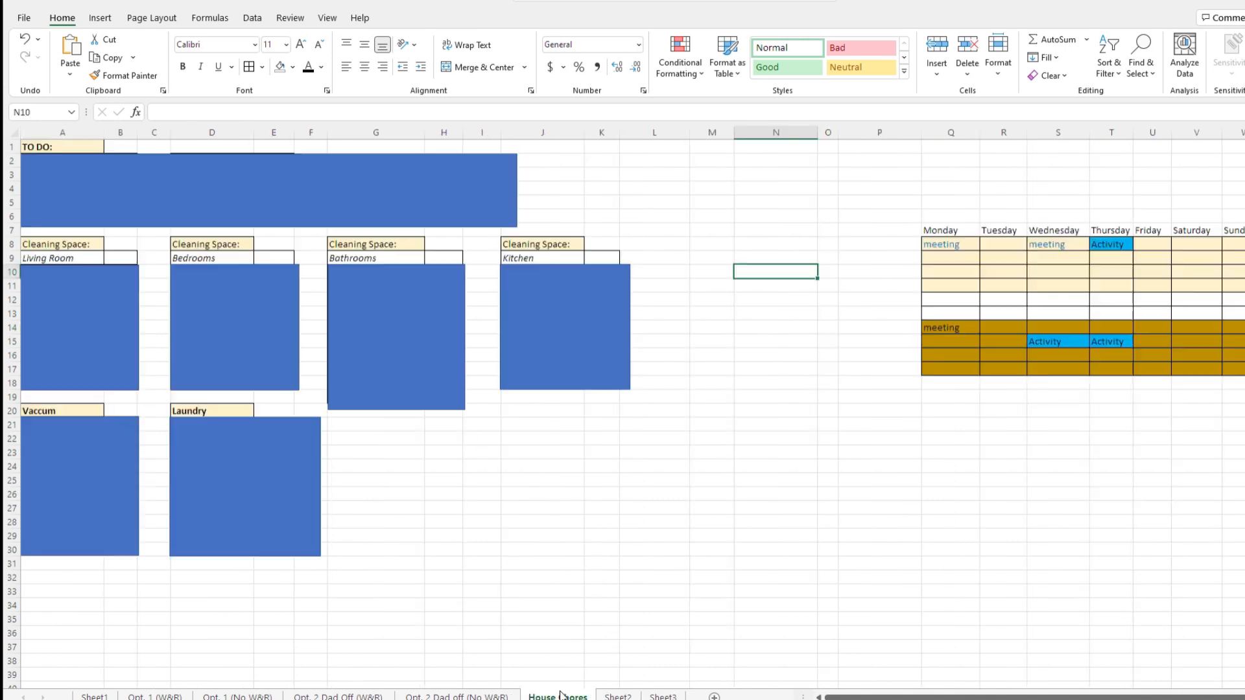
left_click(663, 696)
left_click(166, 162)
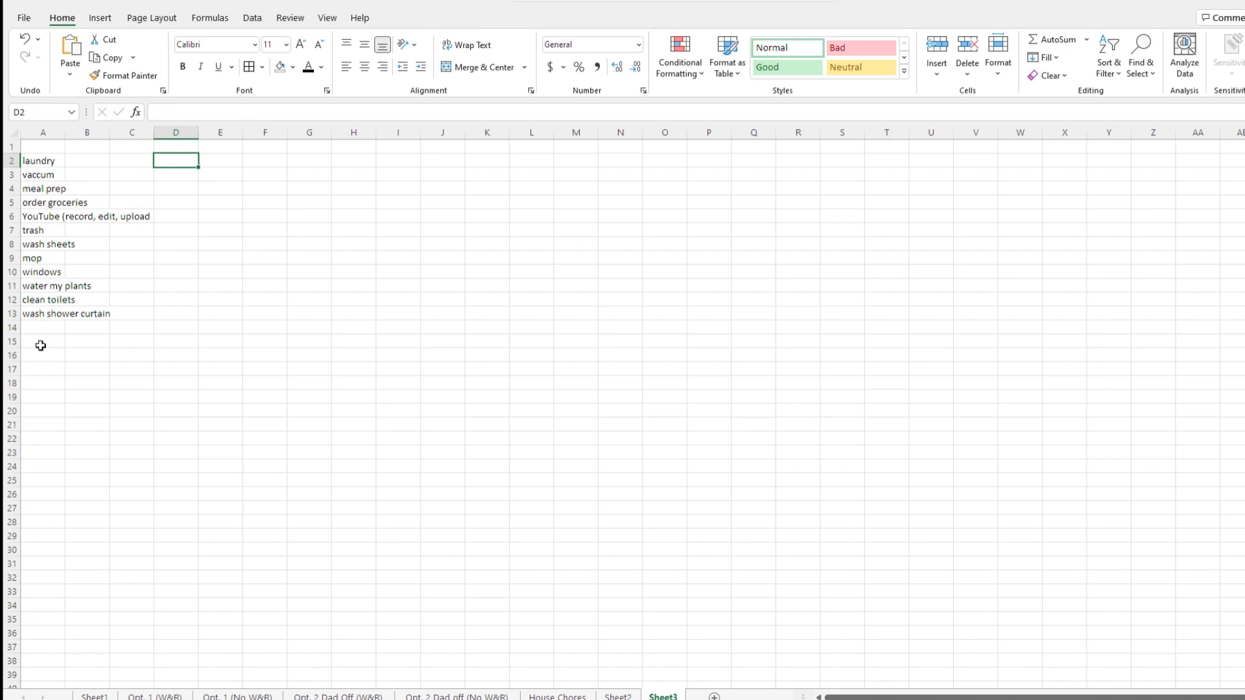
Step: Enter the heading Monday in M1 with activity beneath it in M2
left_click(571, 184)
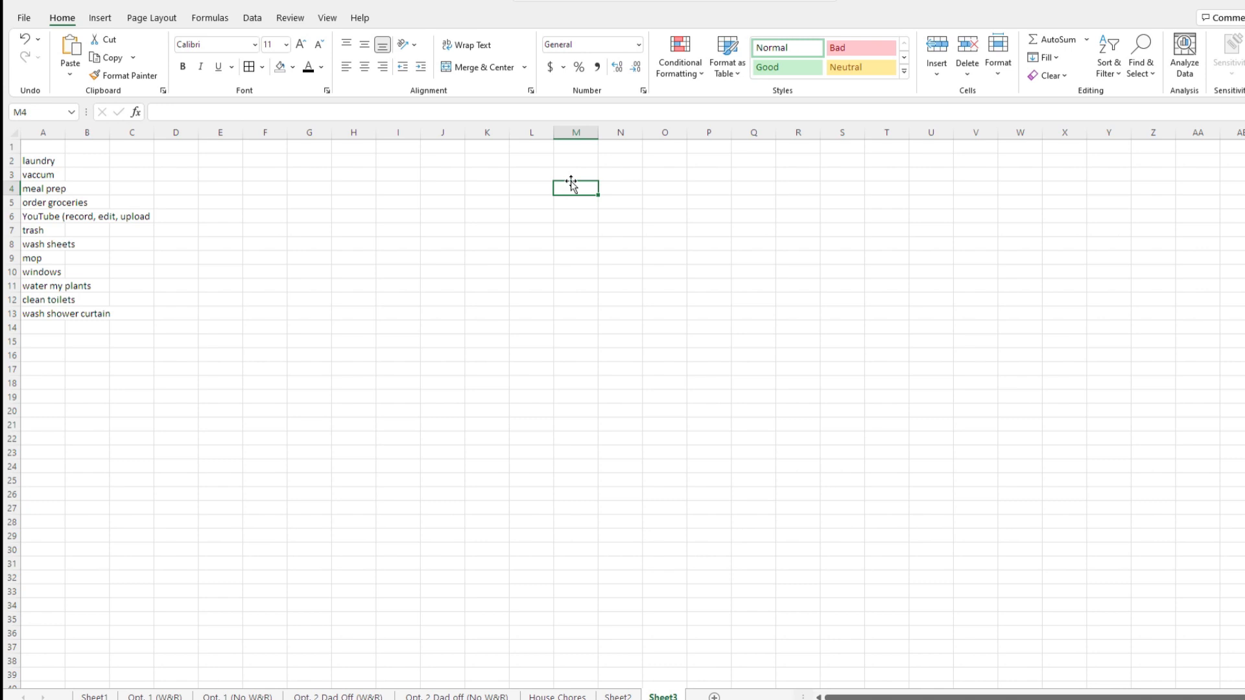
key("Up")
key("Up")
key("Up")
type("Monda")
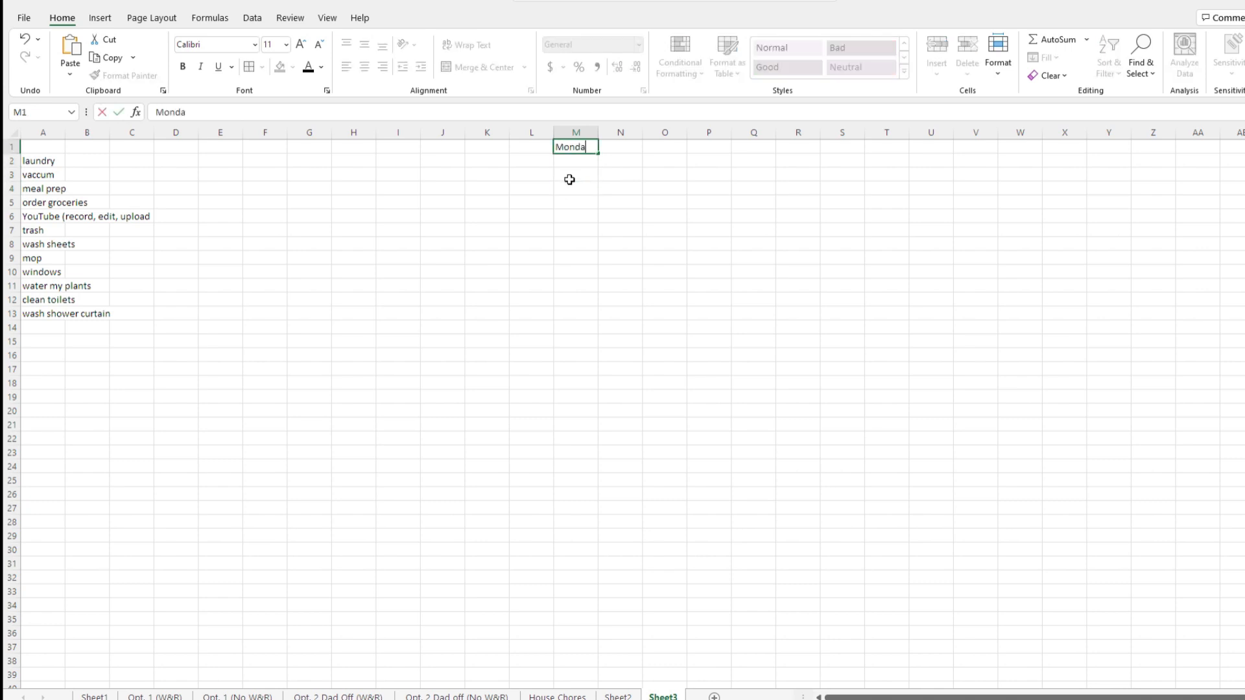
key("Return")
type("activity")
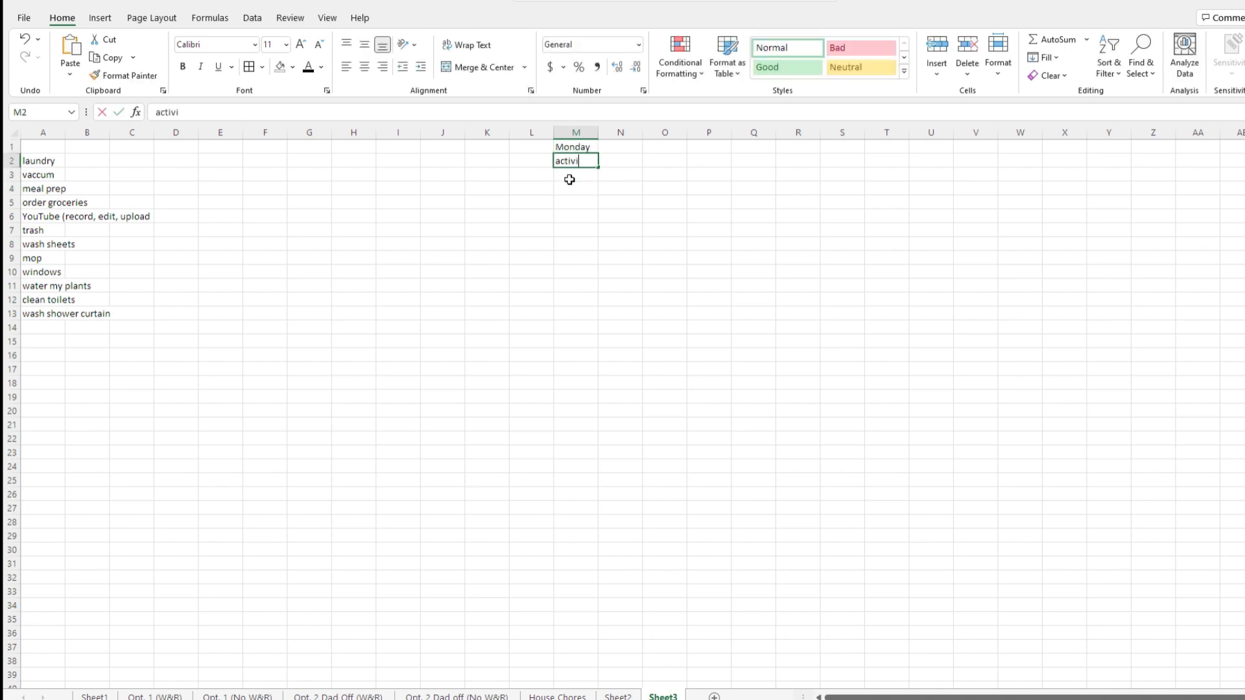
key("Return")
Step: Add the day headings Tuesday through Sunday in N1 to S1
left_click(621, 149)
type("Tues")
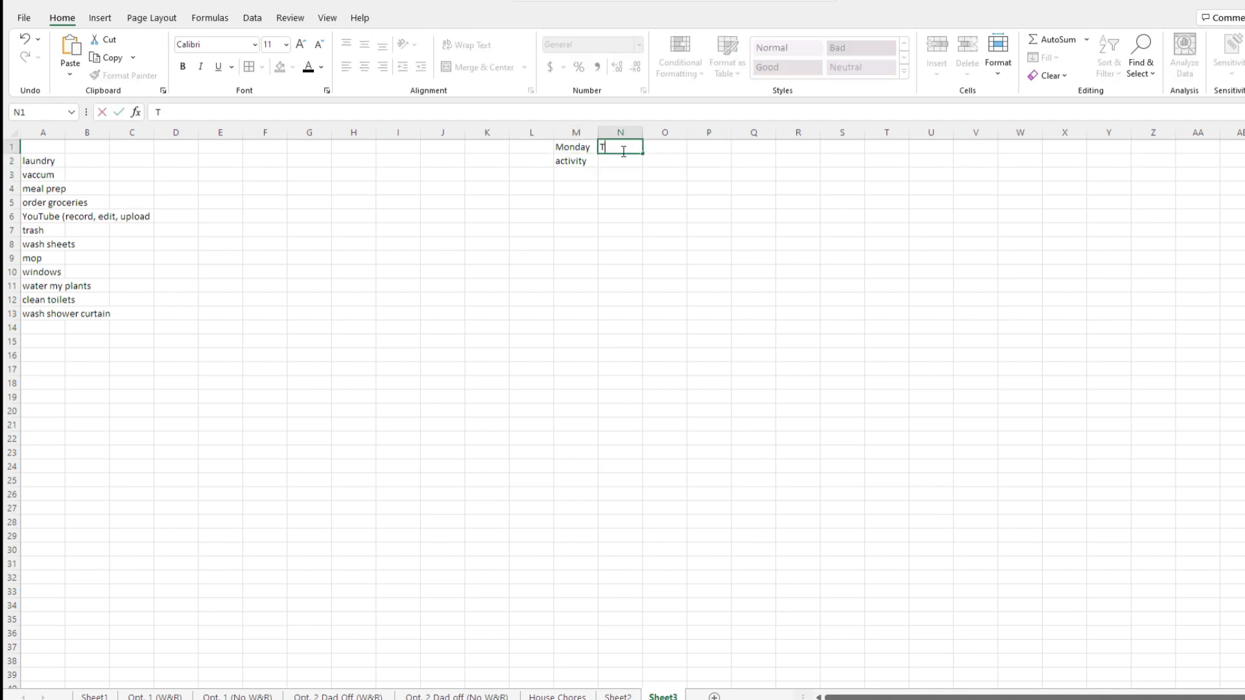
type("day")
key("Tab")
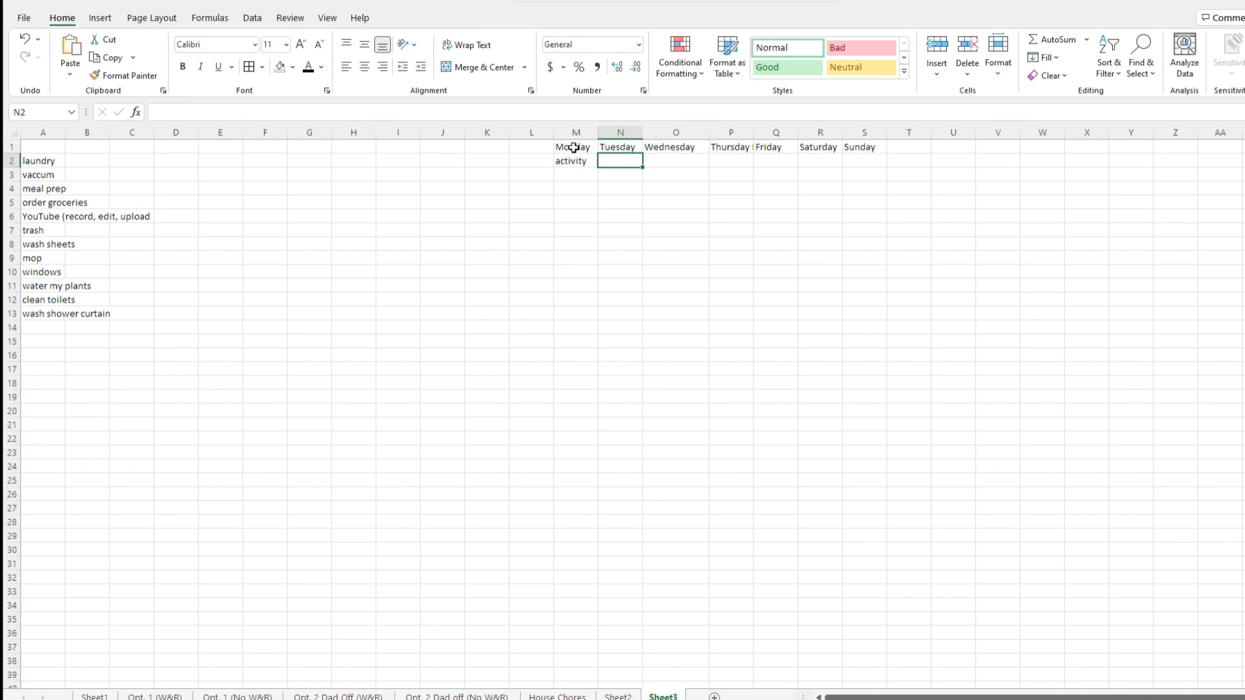
Step: Fill the Monday to Sunday headings in M1:S1 with yellow
left_click_drag(574, 148, 866, 148)
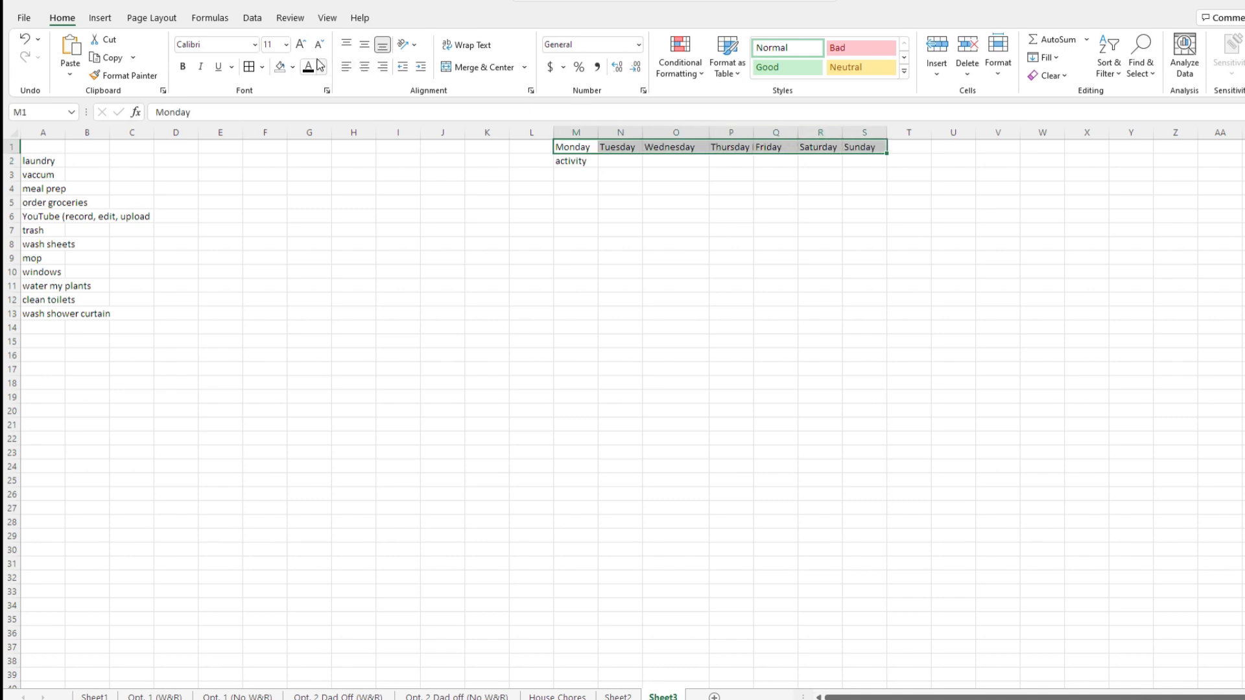
left_click(281, 66)
left_click(557, 202)
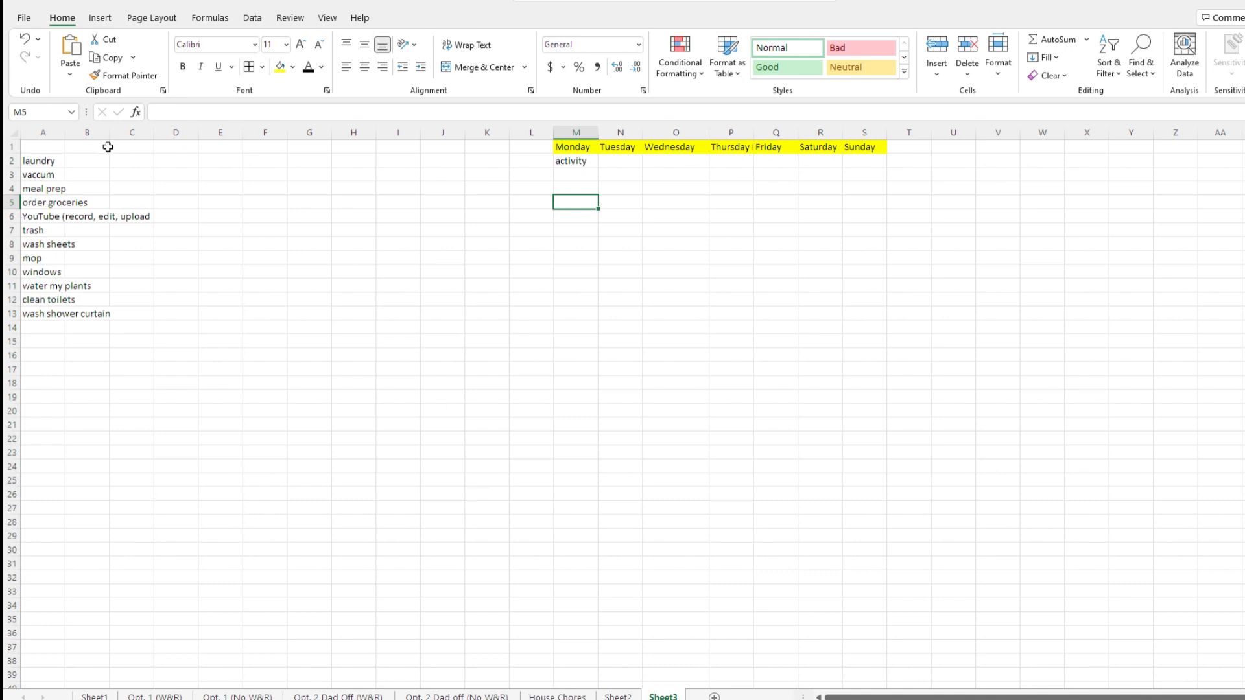
Step: Enter activity under Wednesday in cell O2
left_click_drag(42, 189, 36, 370)
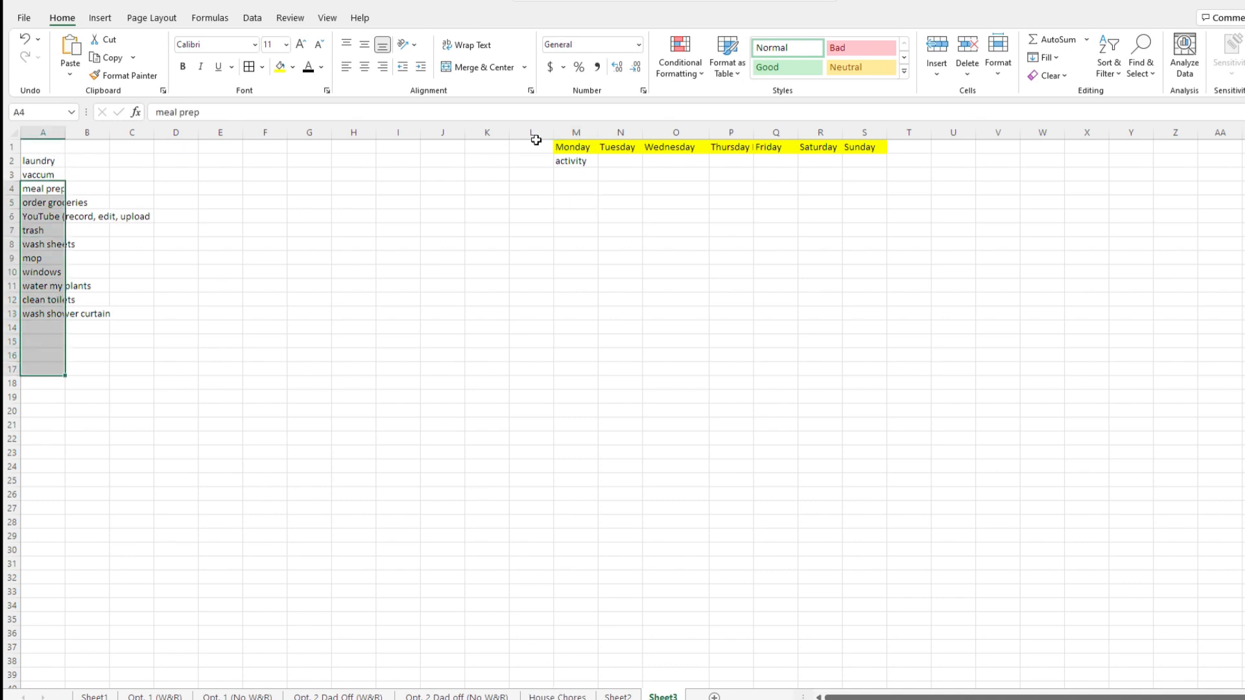
left_click(674, 161)
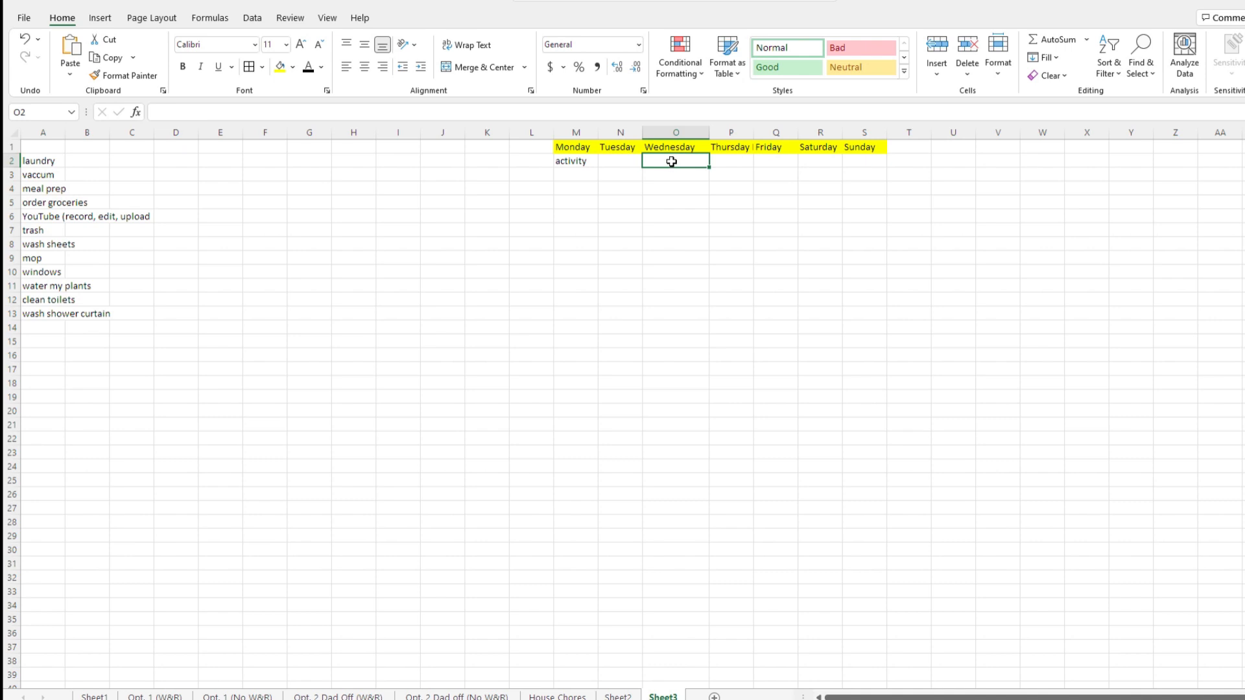
type("acvity")
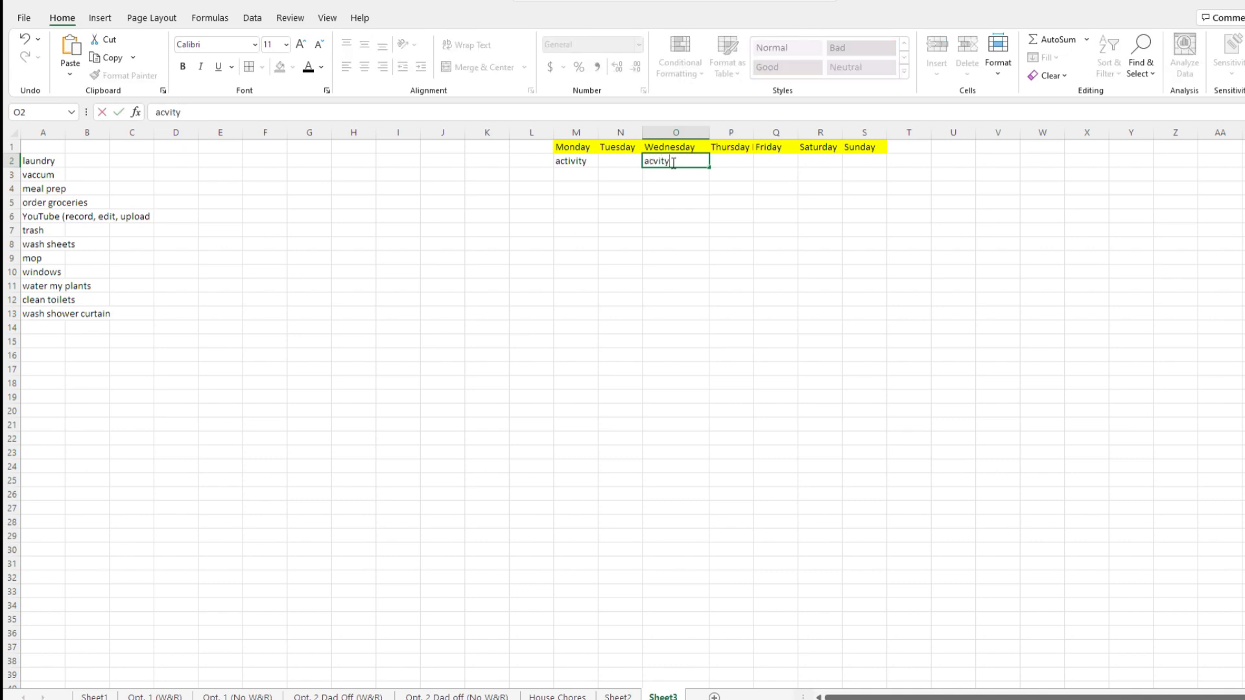
key("BackSpace")
key("BackSpace")
key("BackSpace")
key("BackSpace")
type("tivity")
key("Return")
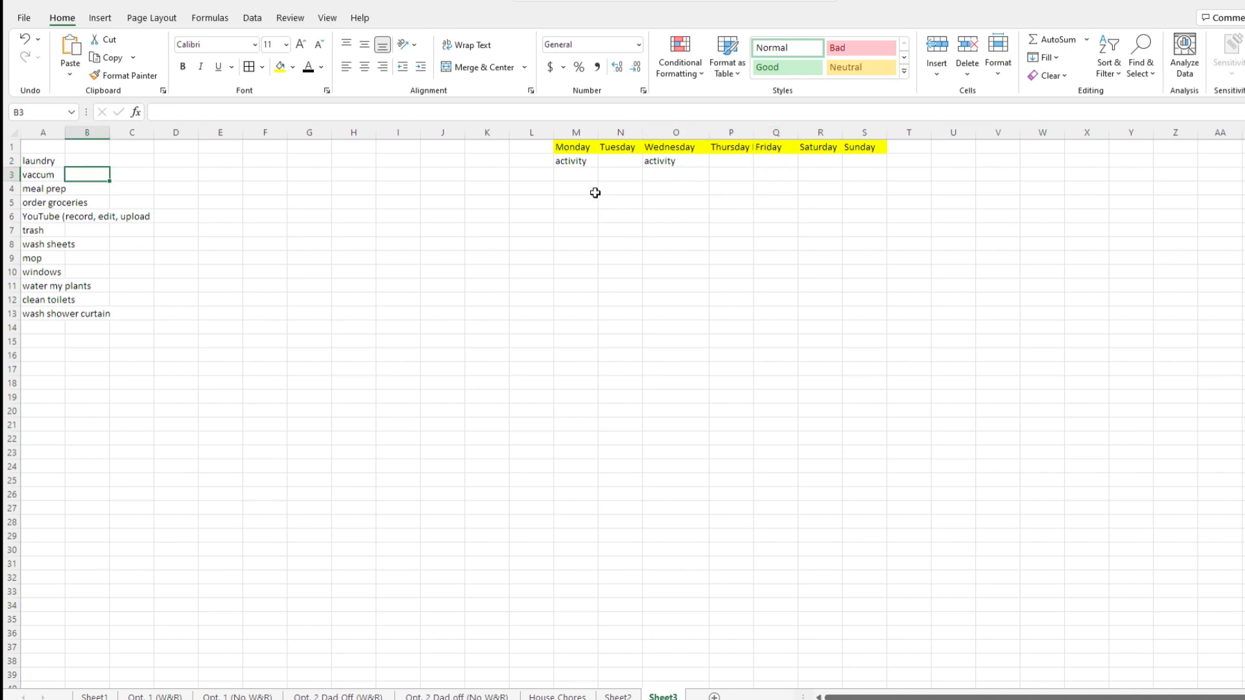
Step: Compare the day plan on Sheet3 with the AM/PM weekly schedule and the cleaning space headings on the House Chores sheet
left_click(595, 193)
left_click(777, 201)
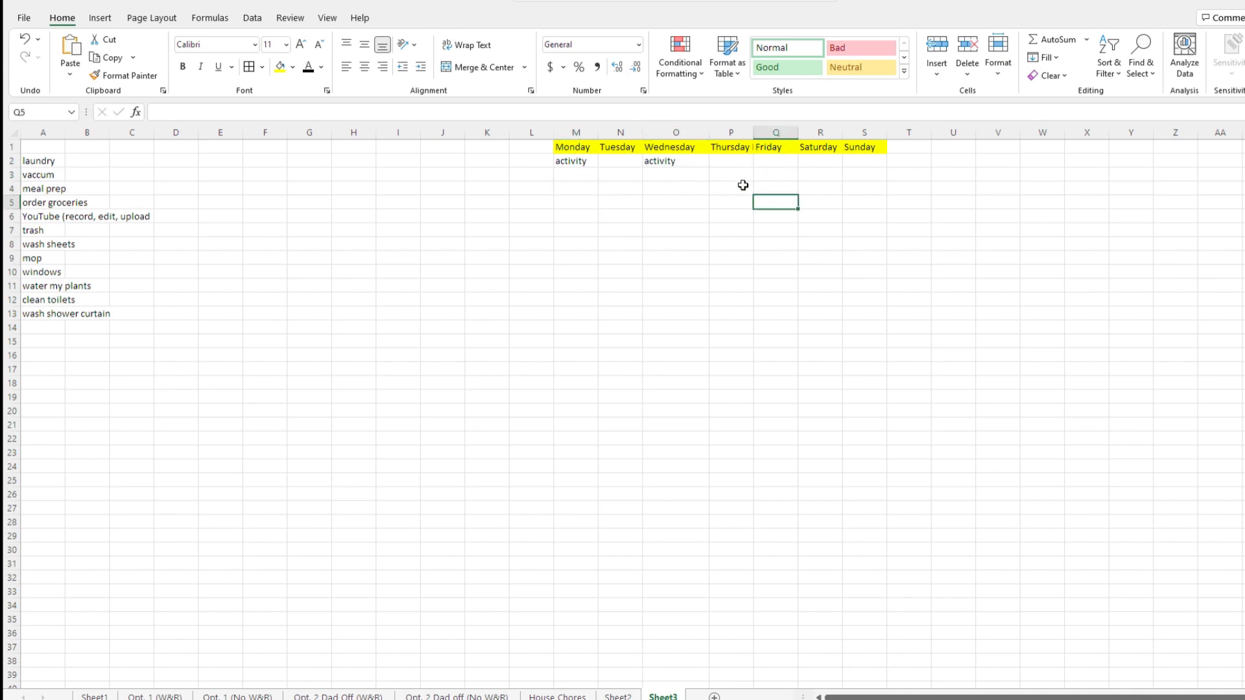
left_click(556, 695)
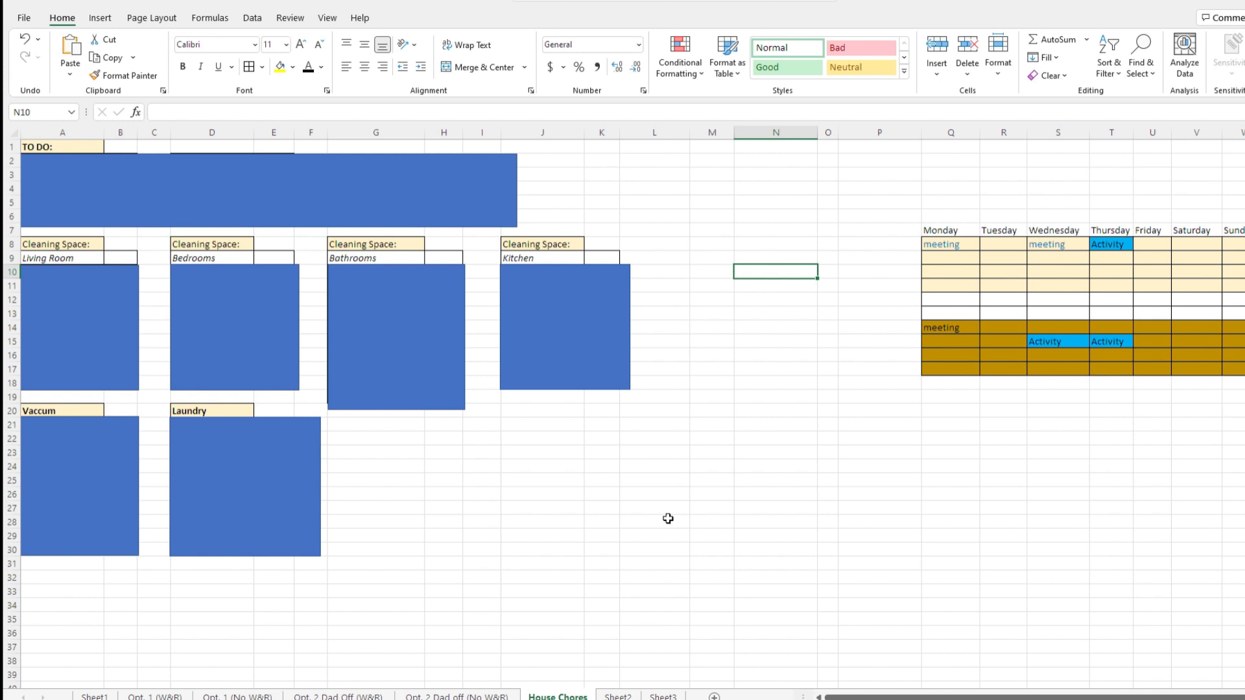
left_click_drag(903, 198, 1177, 424)
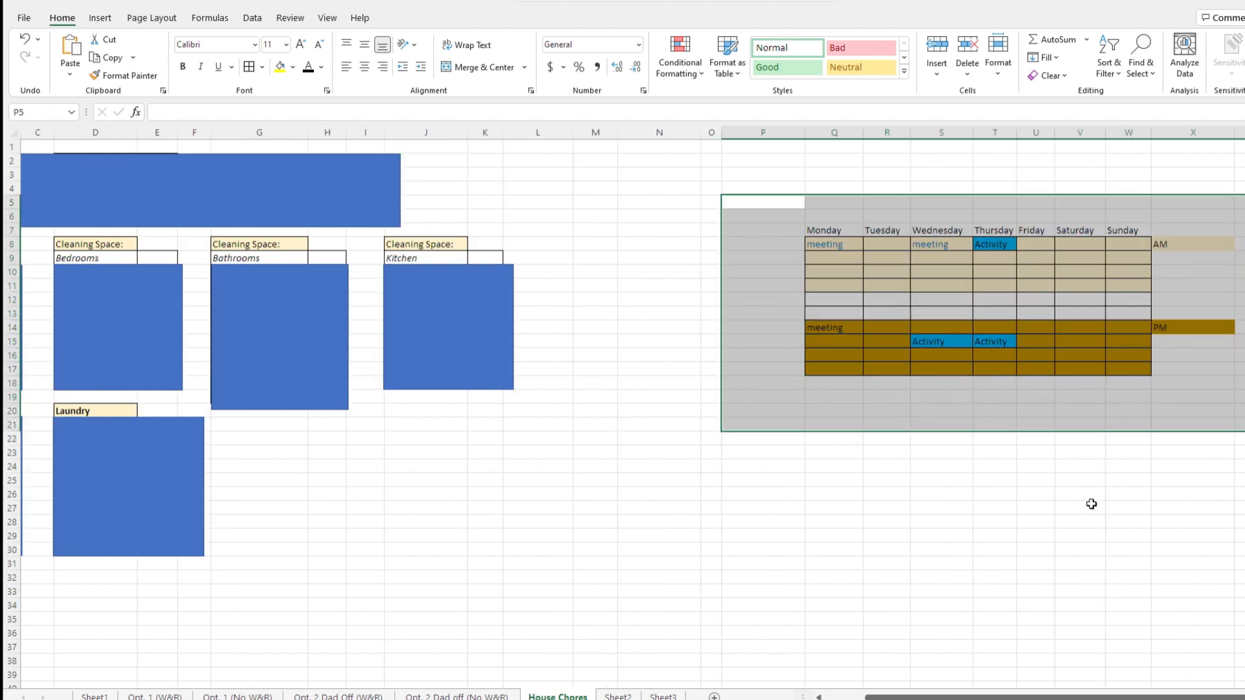
scroll(1014, 657, "left", 2)
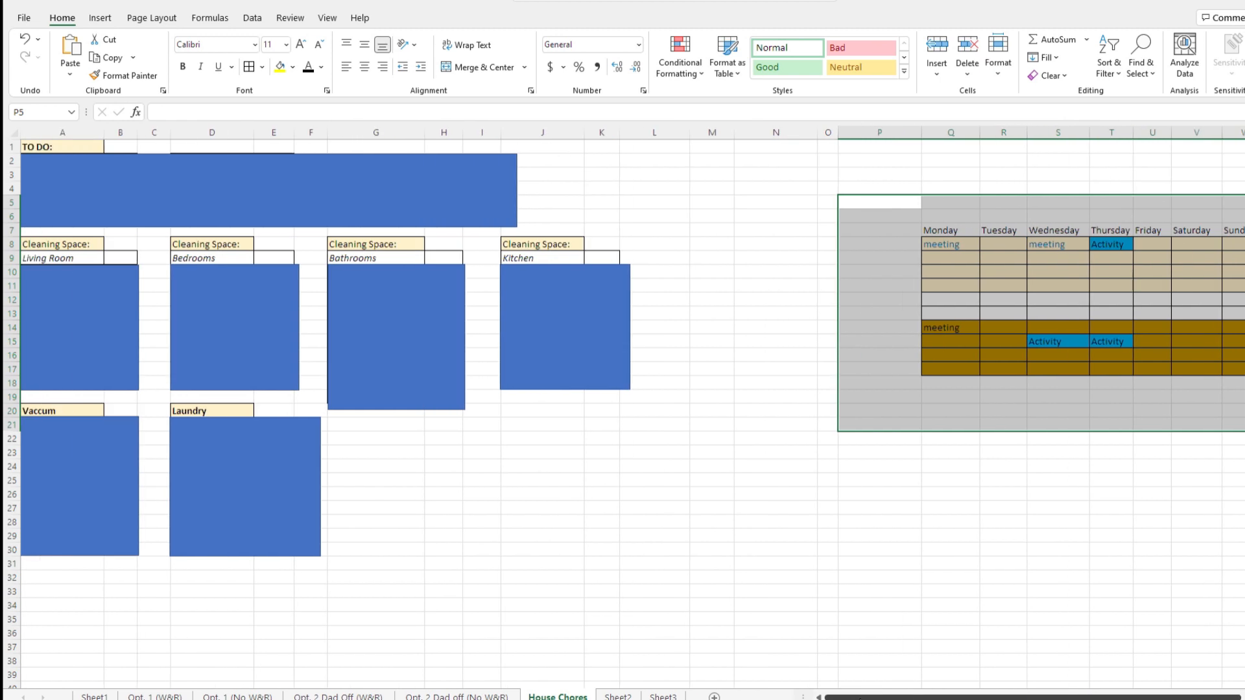
left_click(792, 435)
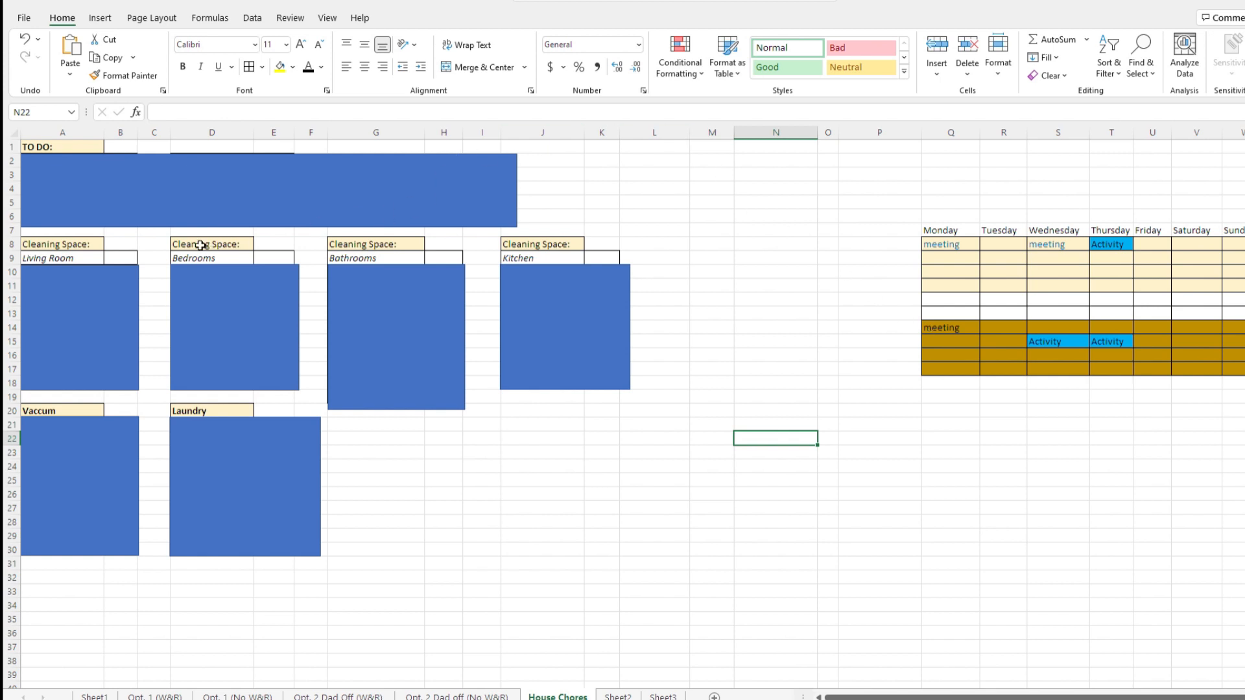
left_click(663, 697)
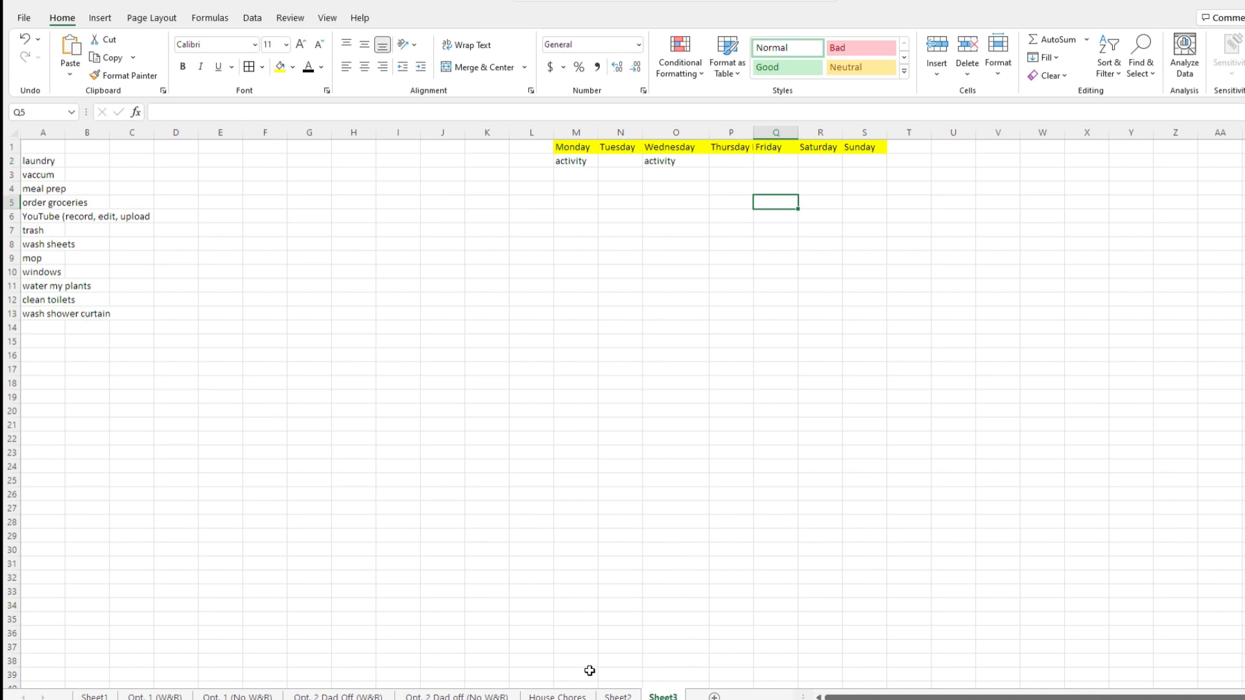
left_click(575, 695)
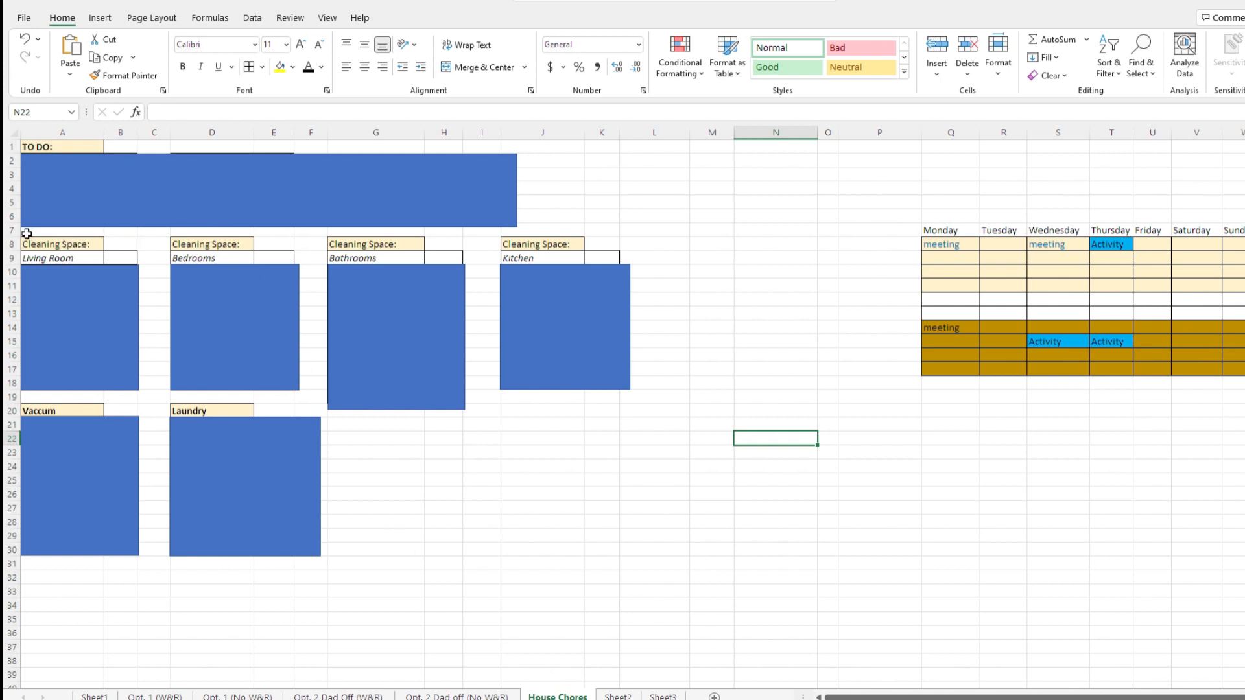
left_click_drag(27, 237, 590, 255)
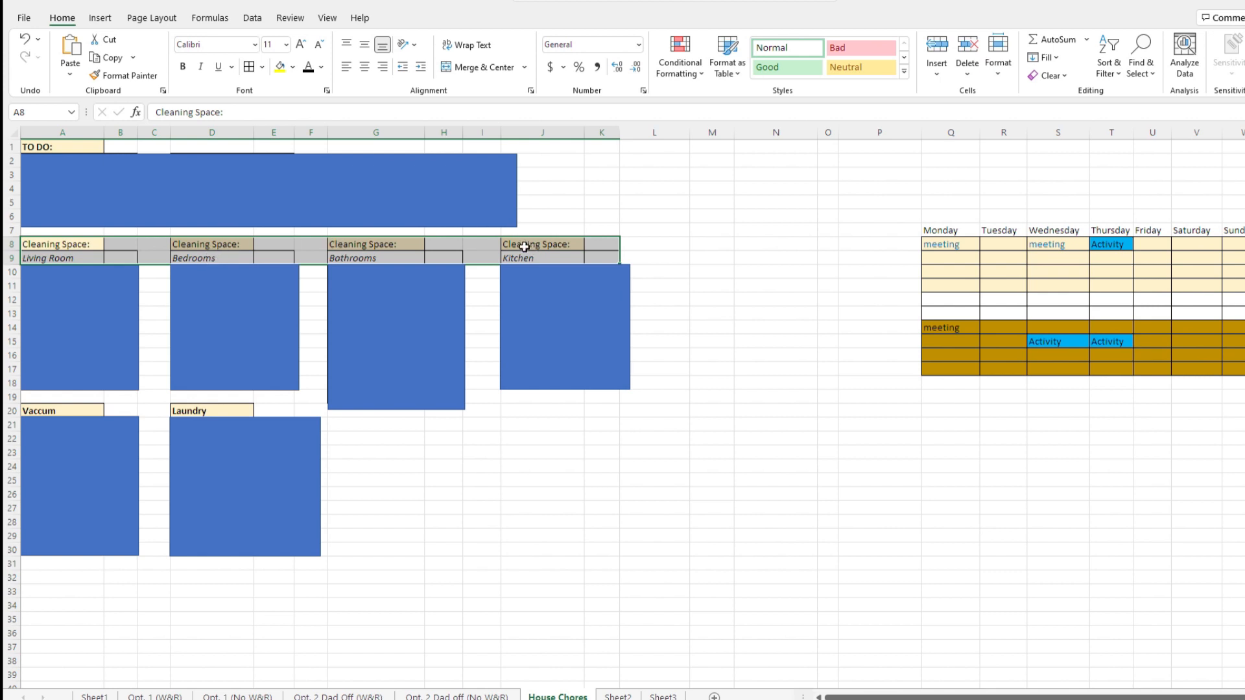
left_click(661, 246)
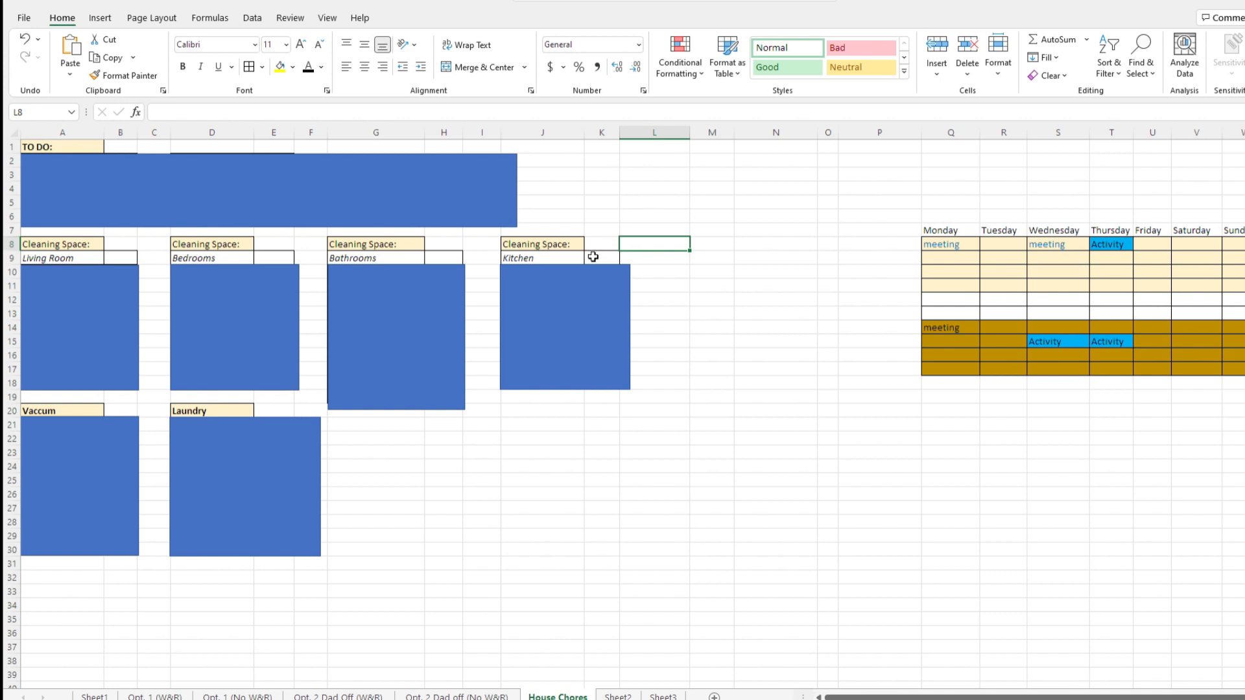
Step: Delete the blue rectangle covering the TO DO list on the House Chores sheet
left_click(215, 188)
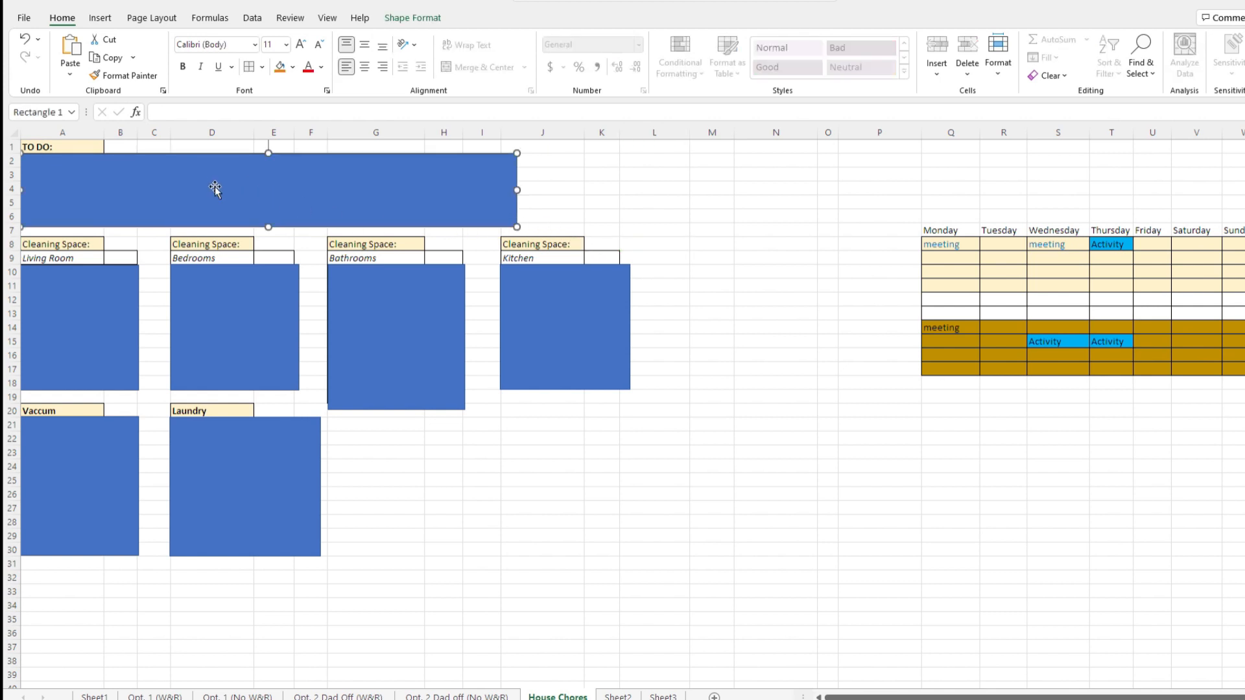
key("Delete")
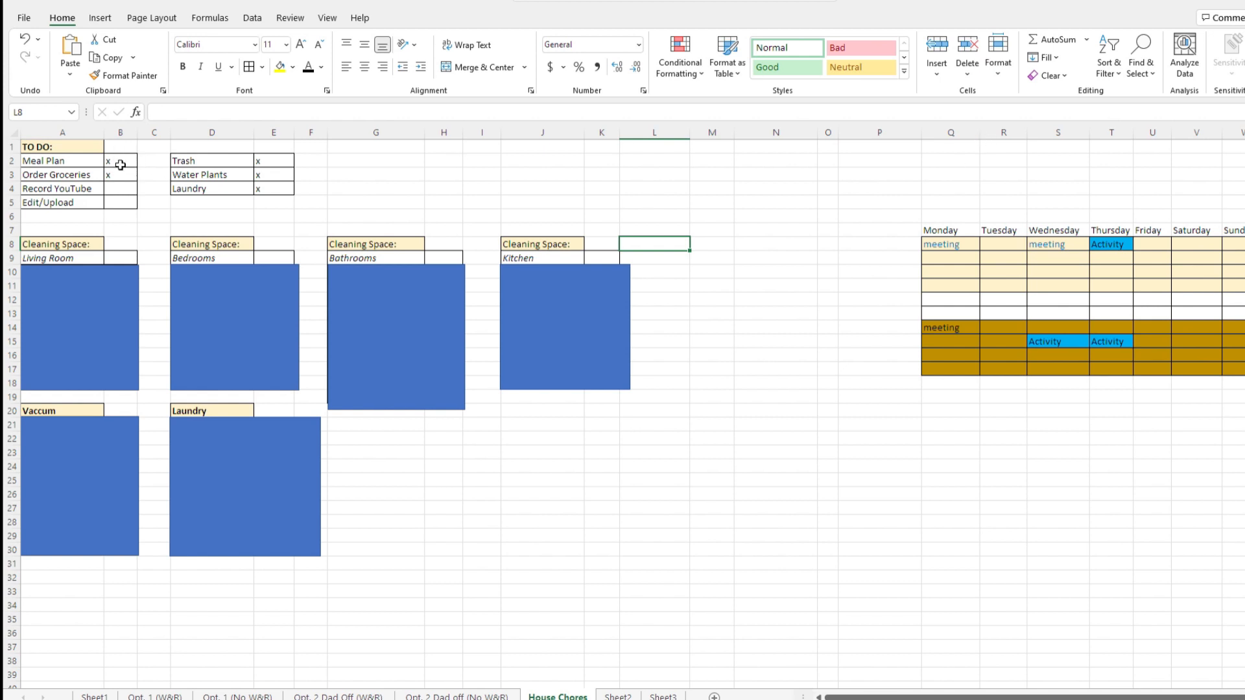
Step: Mark Record YouTube as done in the TO DO list with an x in cell B4
left_click_drag(125, 156, 126, 200)
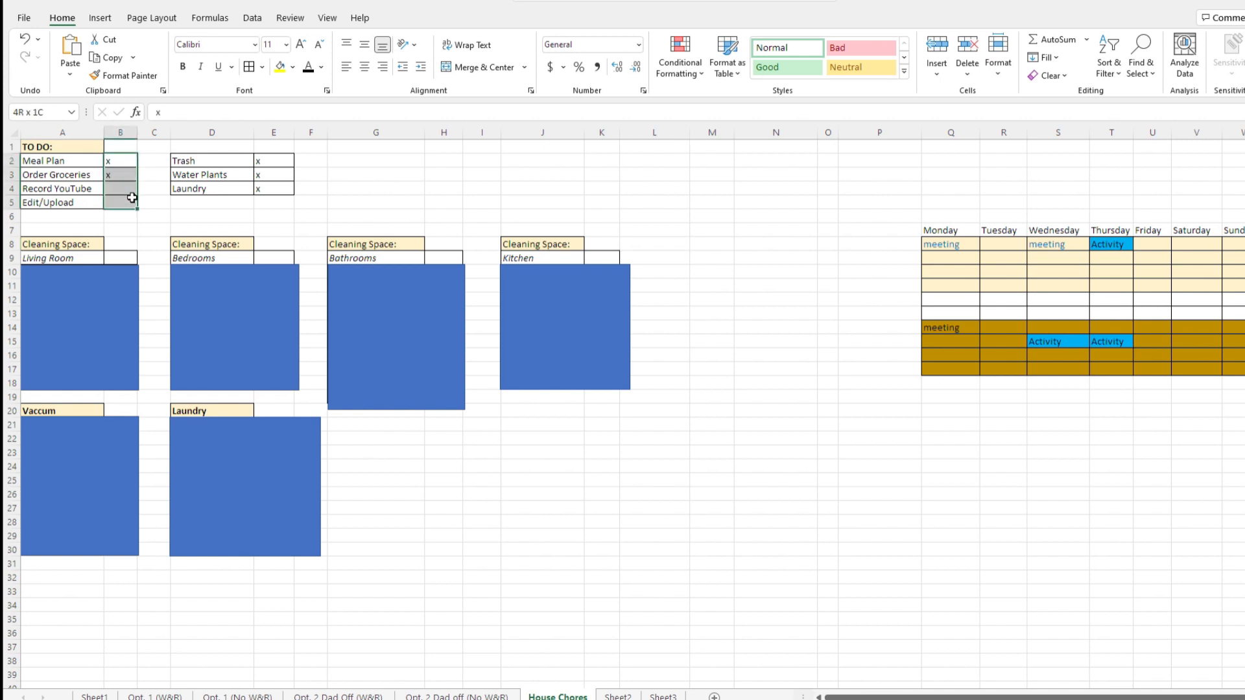
left_click(128, 160)
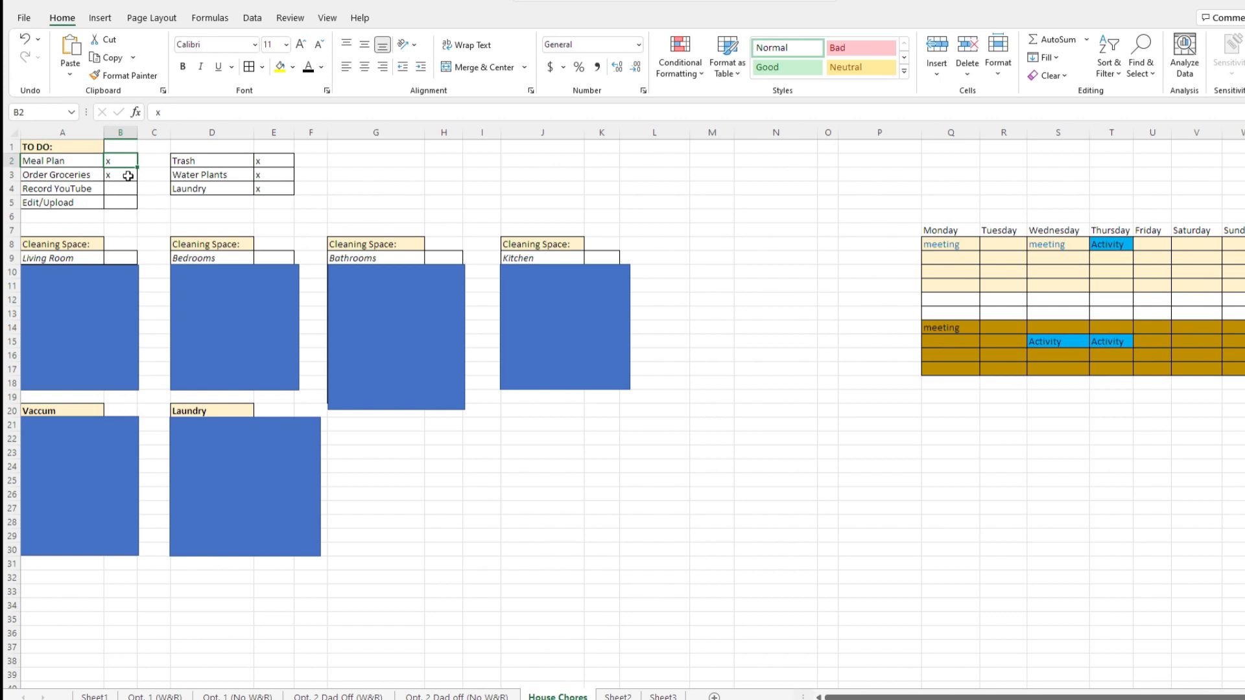
left_click(128, 176)
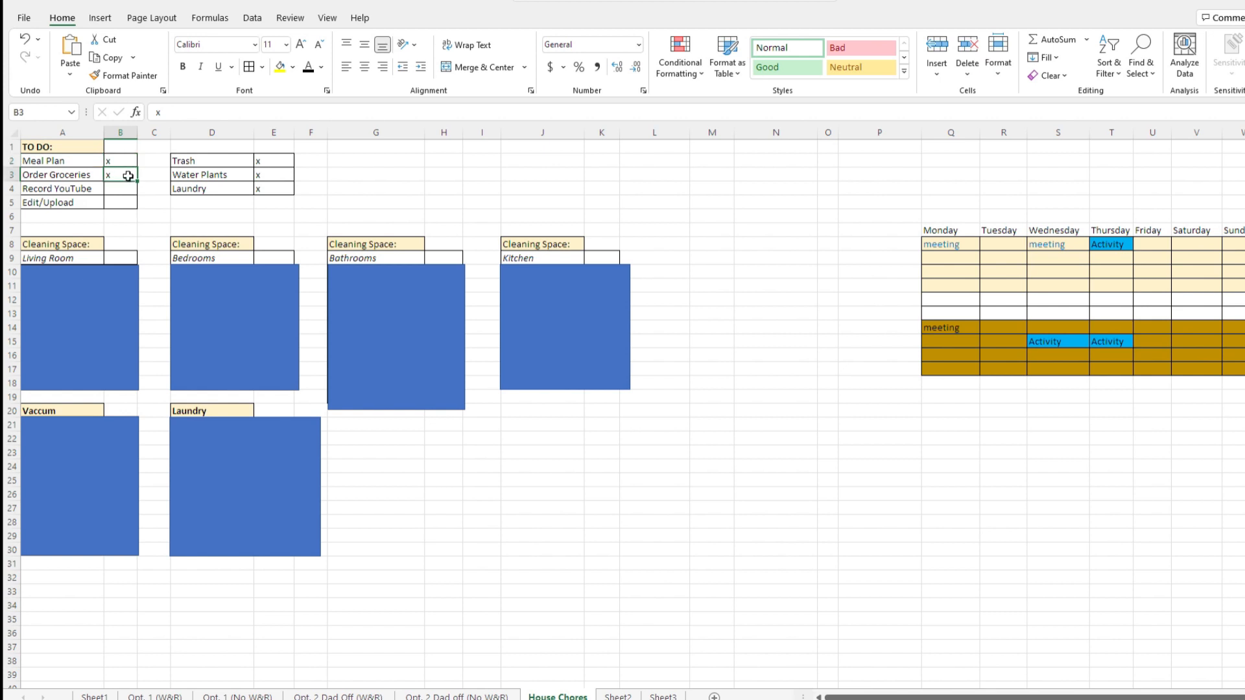
left_click(81, 160)
left_click(107, 175)
left_click(122, 187)
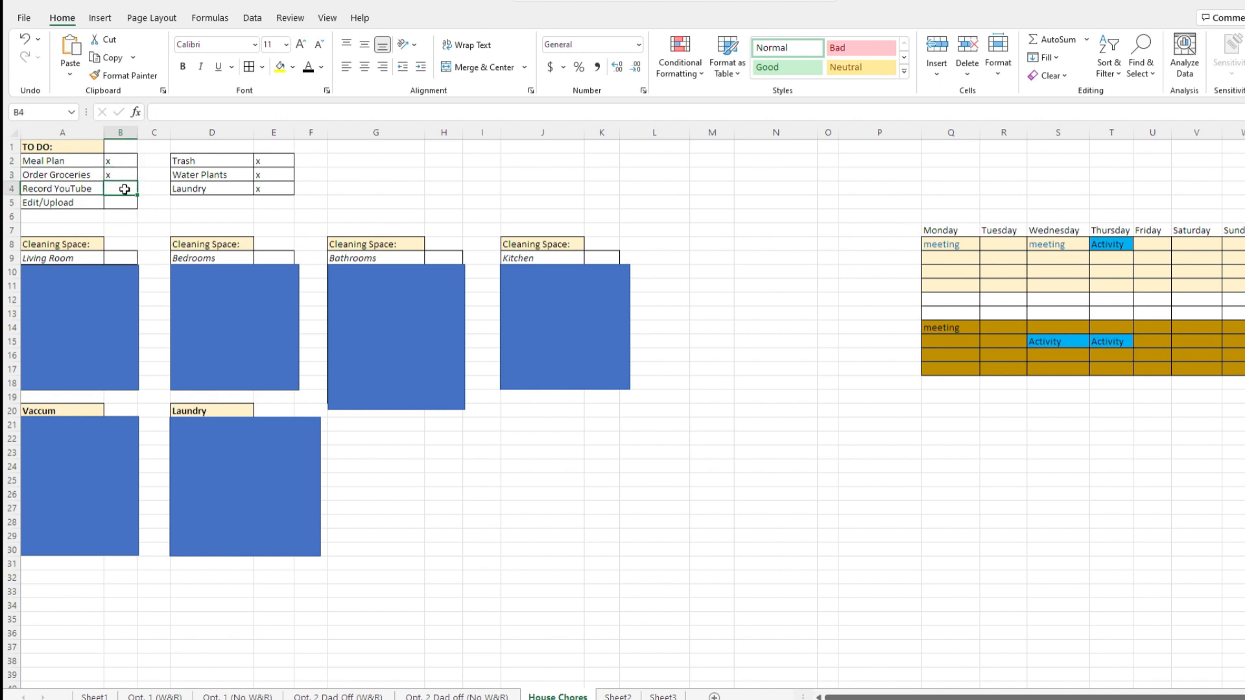
type("x")
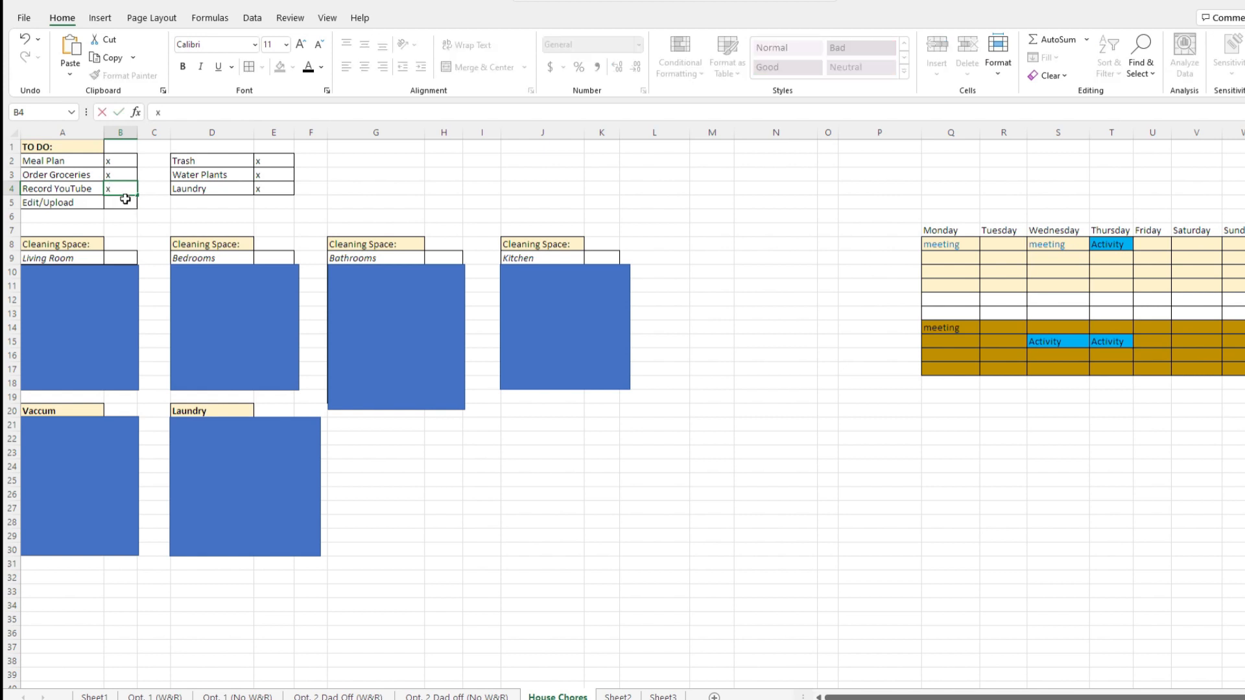
key("Return")
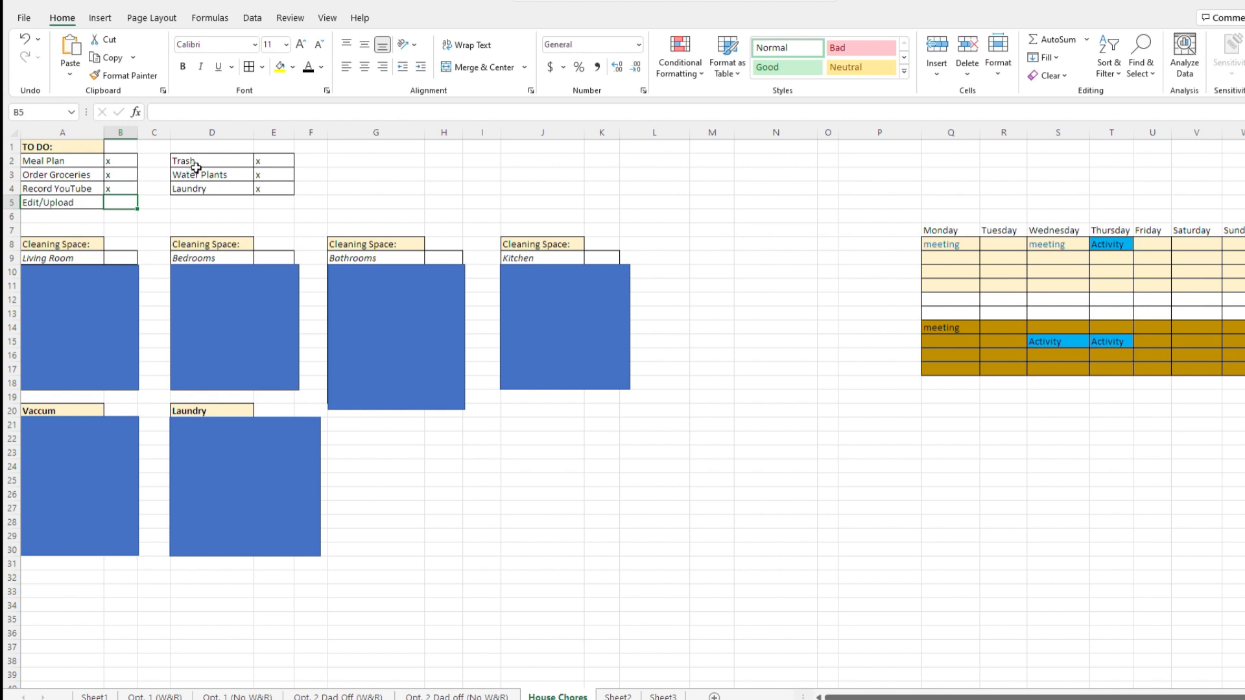
Step: Review the completion marks beside Trash, Water Plants and Laundry in column E
left_click(286, 162)
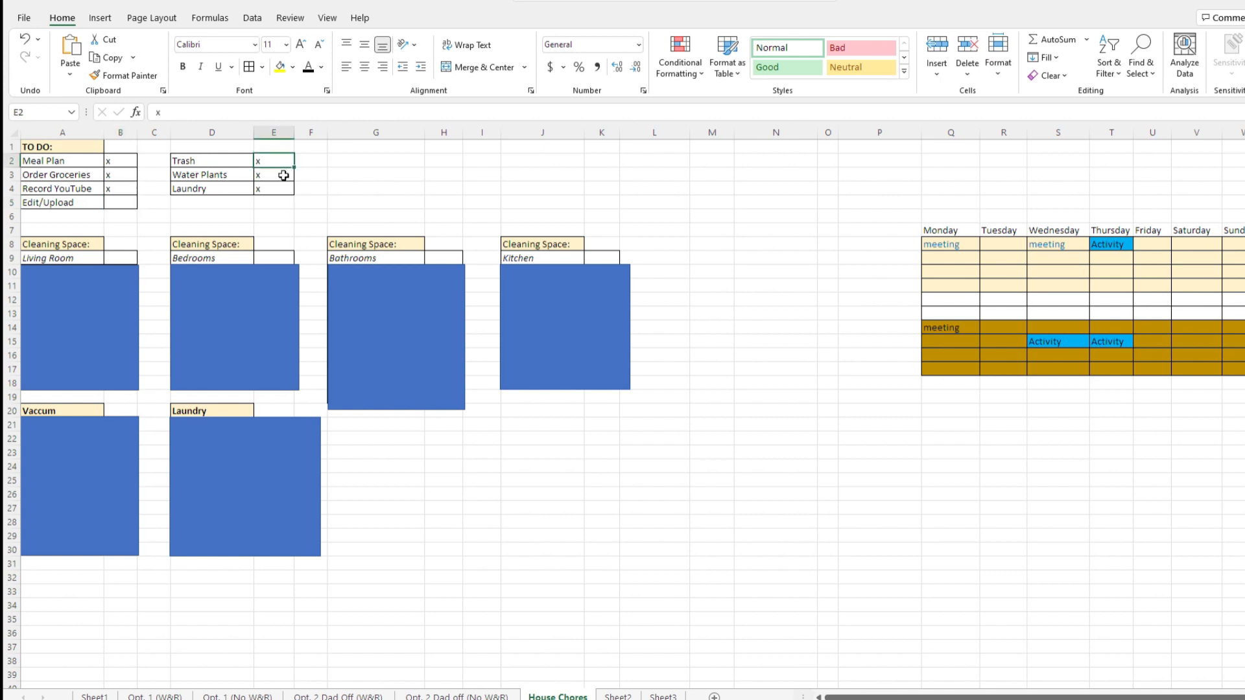
left_click(282, 176)
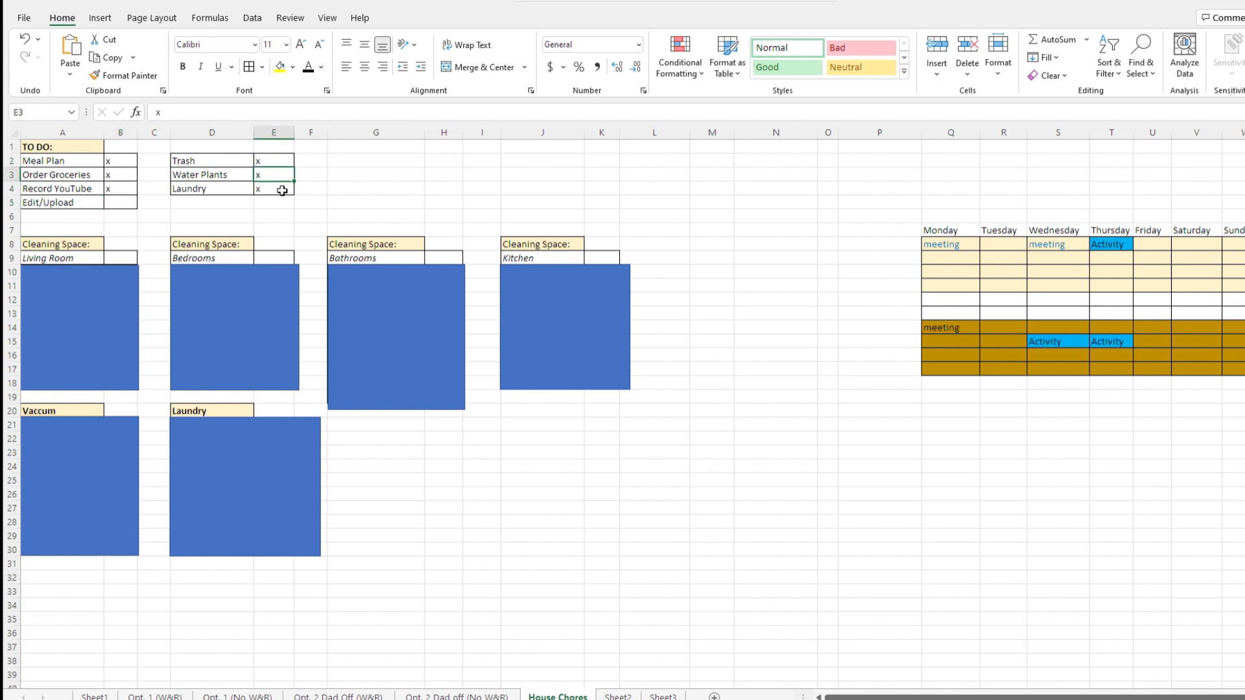
left_click(282, 187)
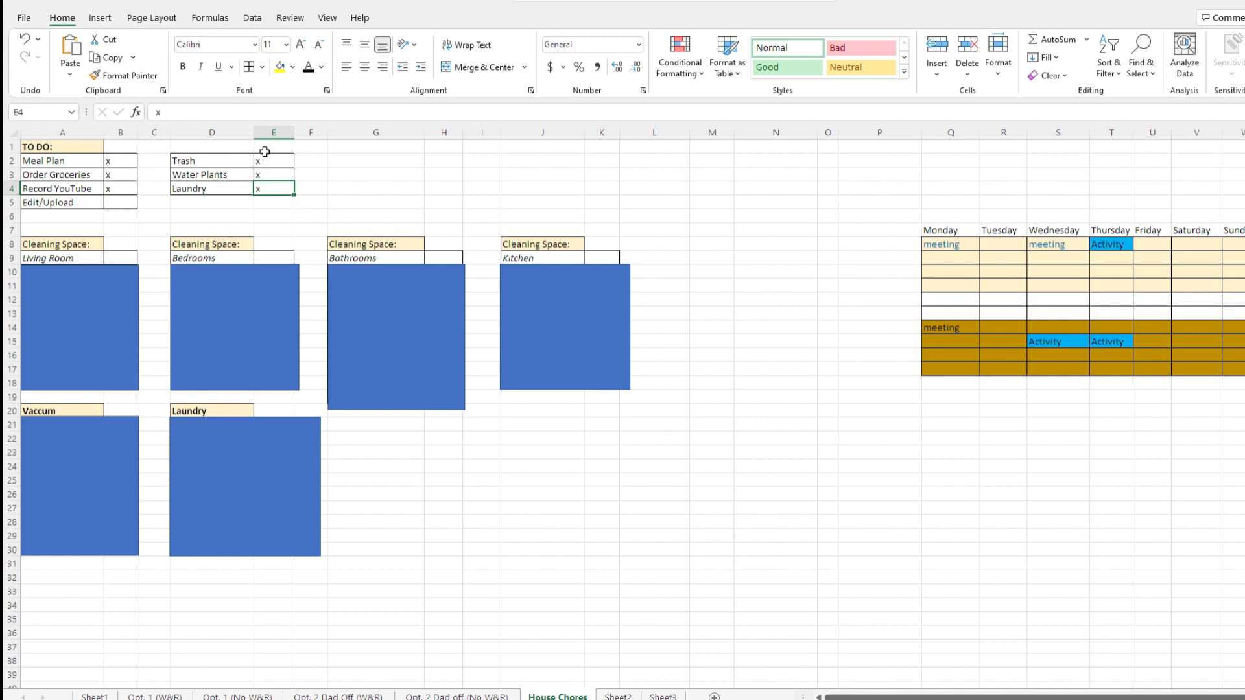
Step: Clear the x marks from B1:B5 and E1:E4 beside the TO DO items, and undo both deletions
left_click_drag(126, 147, 120, 196)
key("Delete")
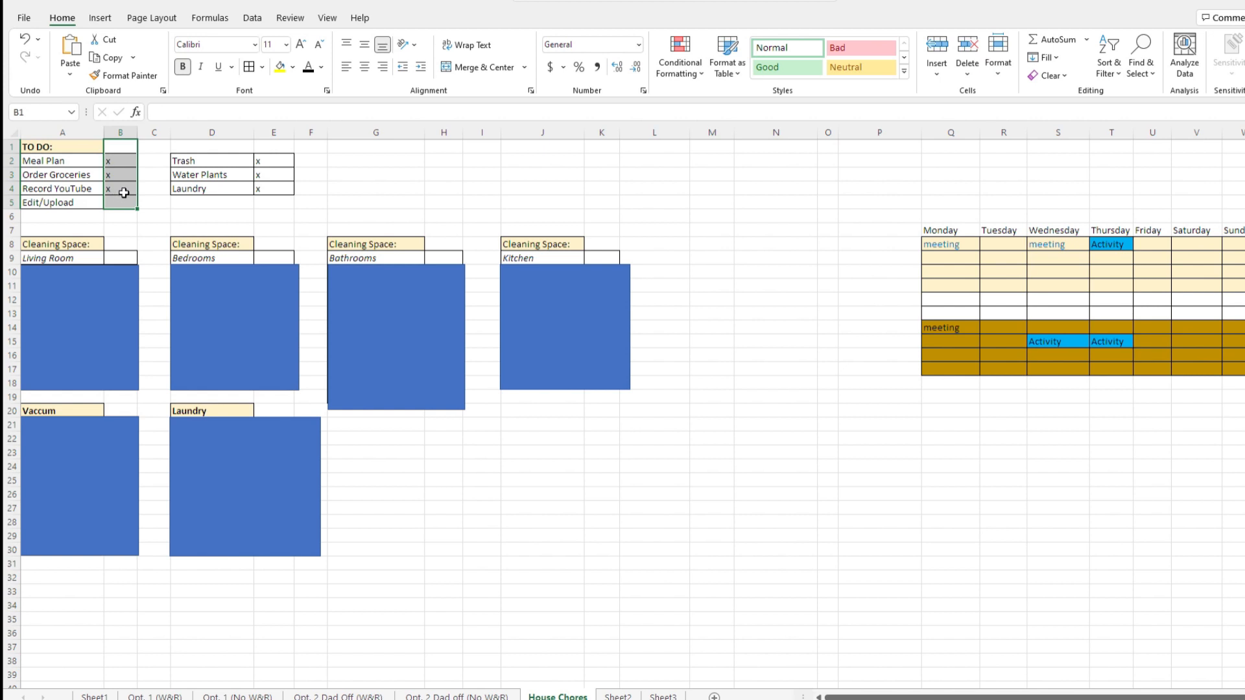
left_click_drag(271, 146, 276, 193)
key("Delete")
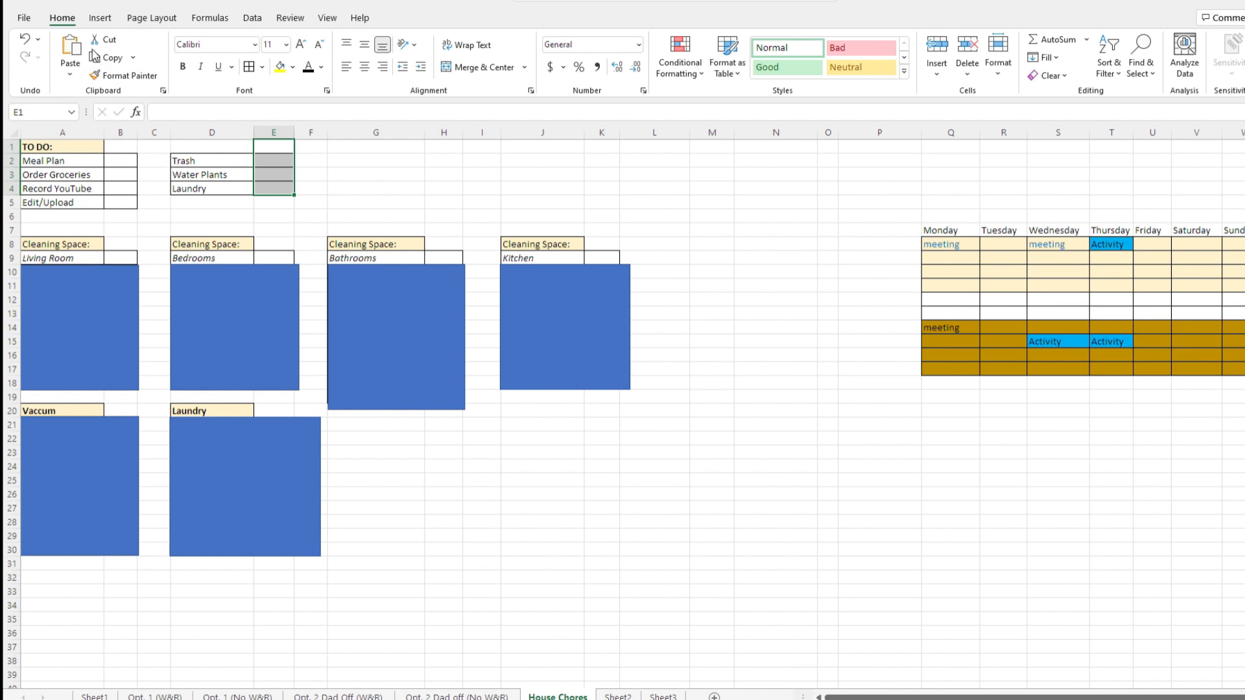
left_click(26, 40)
left_click(24, 38)
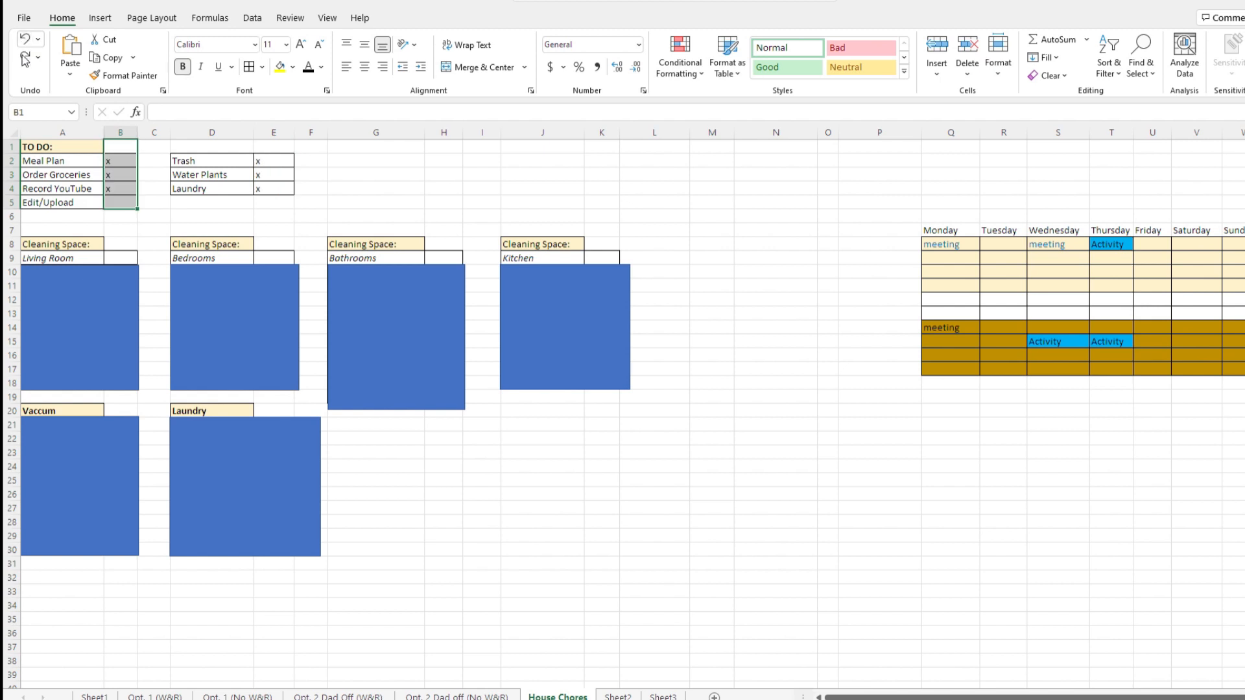
left_click(369, 214)
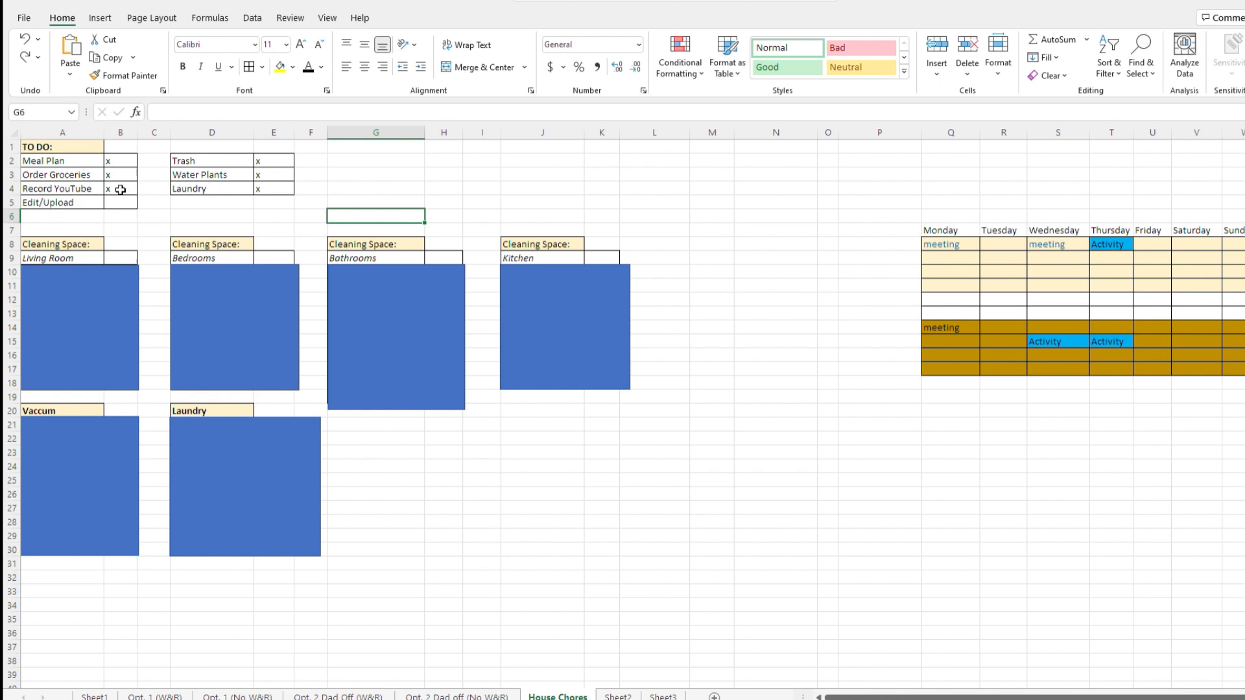
Step: Add School Room to the TO DO list in cell D5, below Laundry
left_click(179, 201)
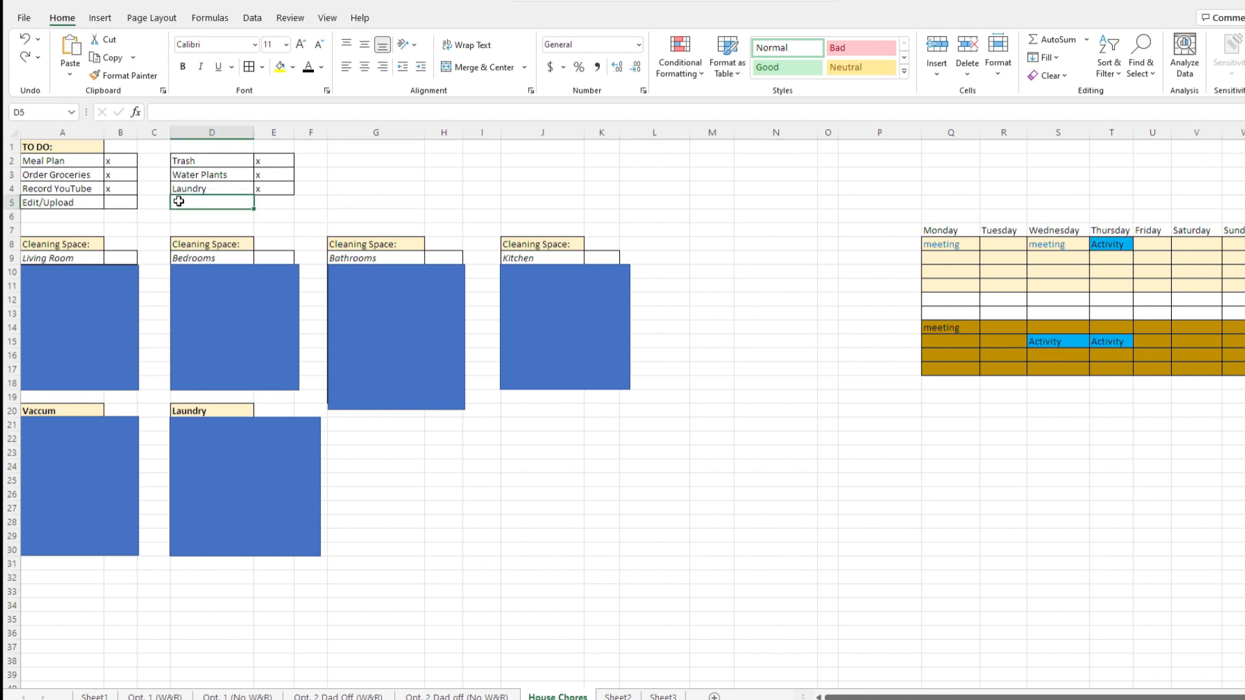
left_click_drag(178, 201, 275, 201)
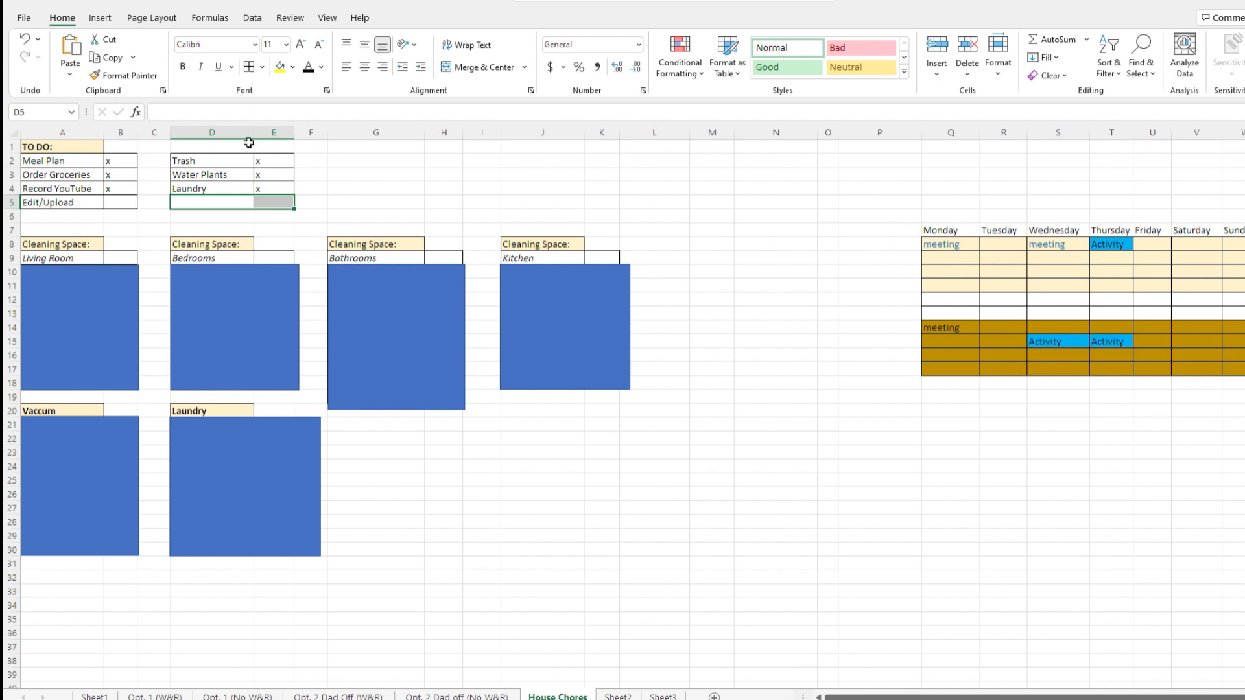
left_click(217, 203)
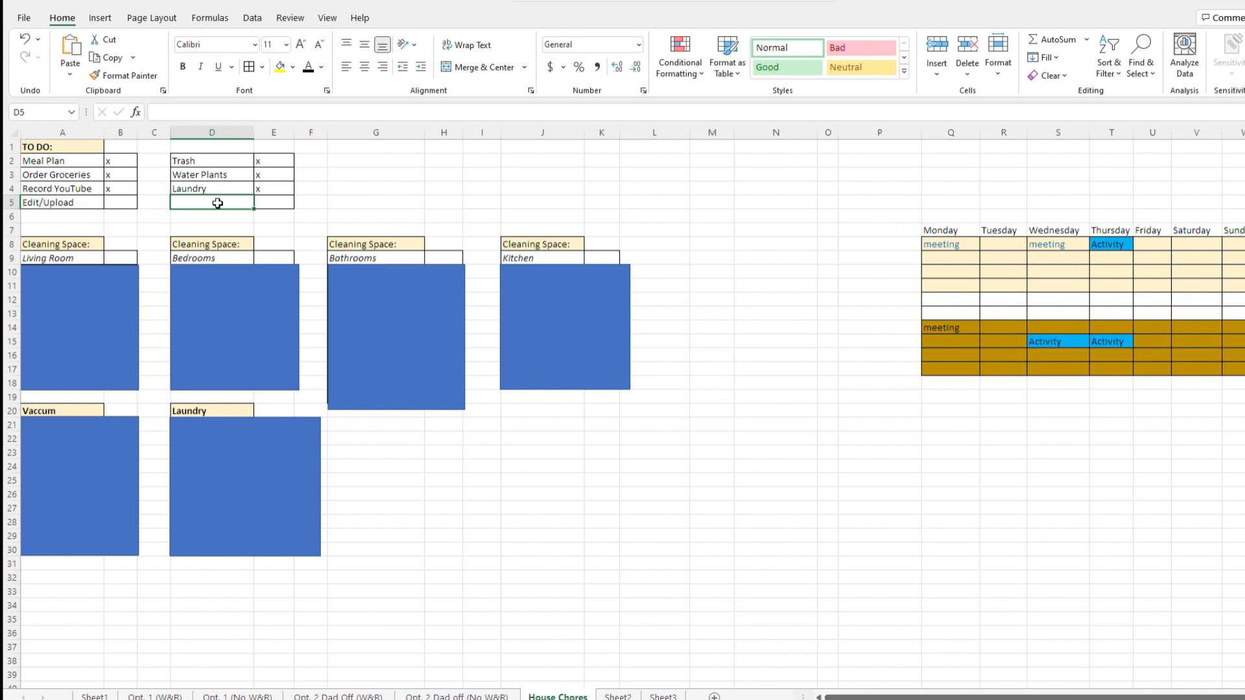
type("SchoolRoom")
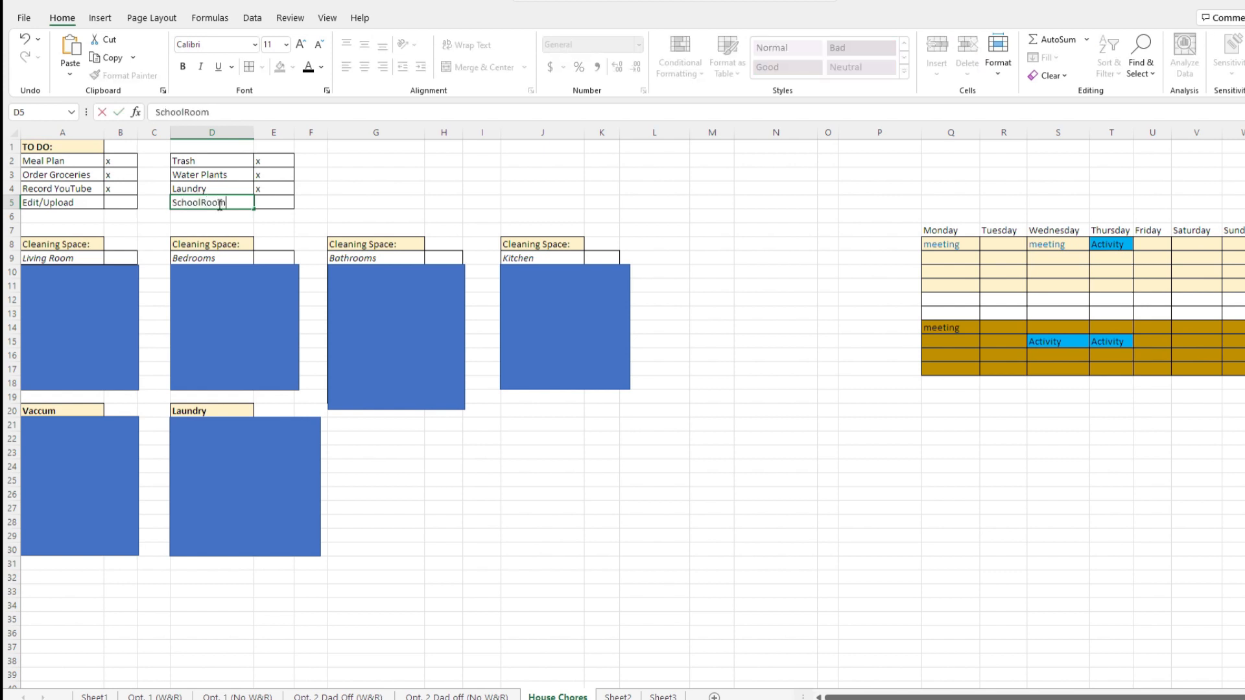
key("Return")
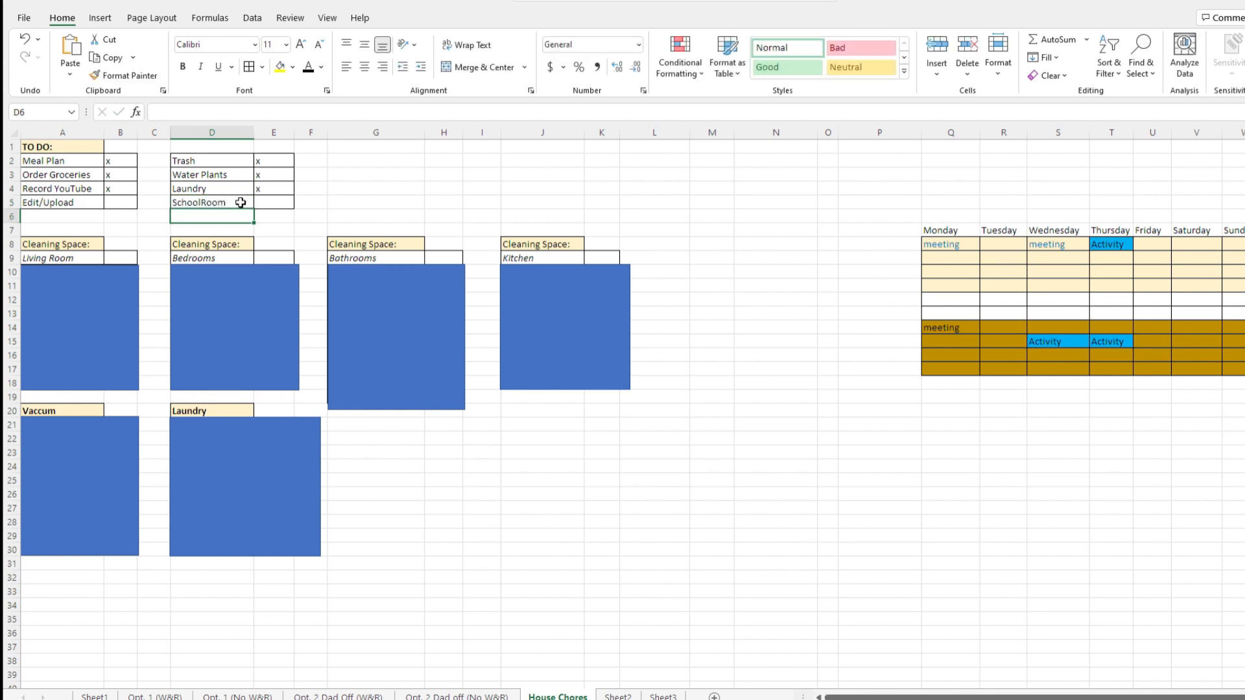
left_click(239, 201)
left_click(187, 116)
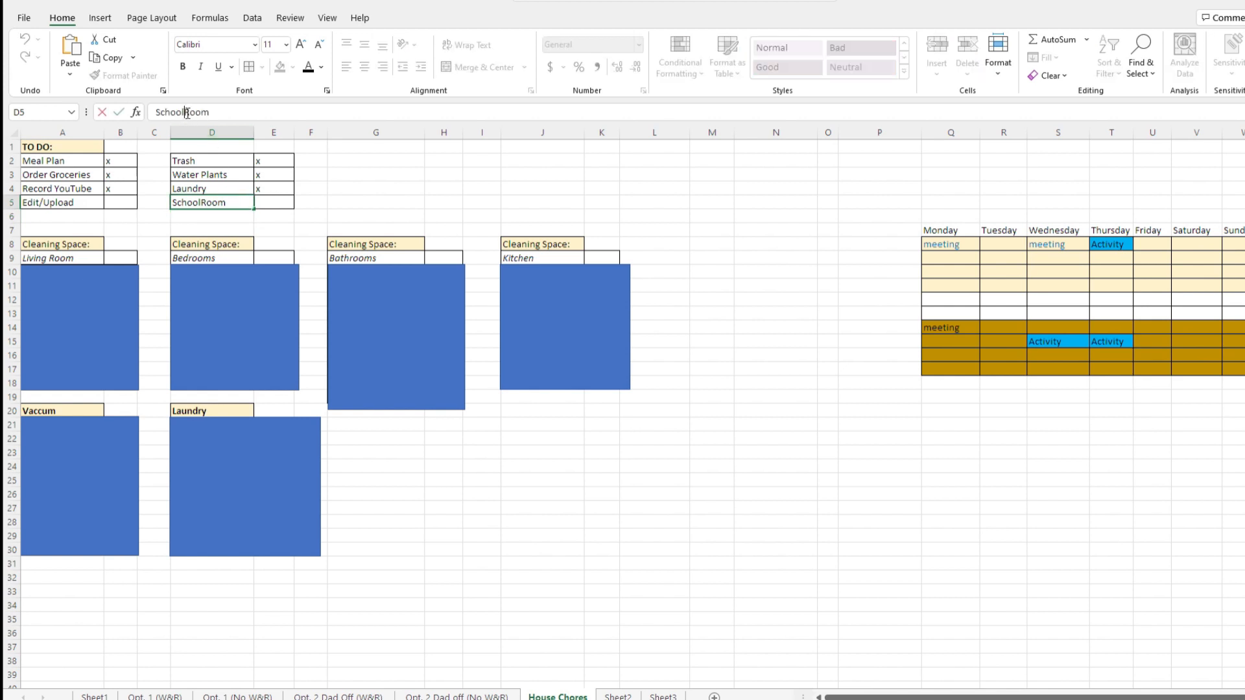
key("Return")
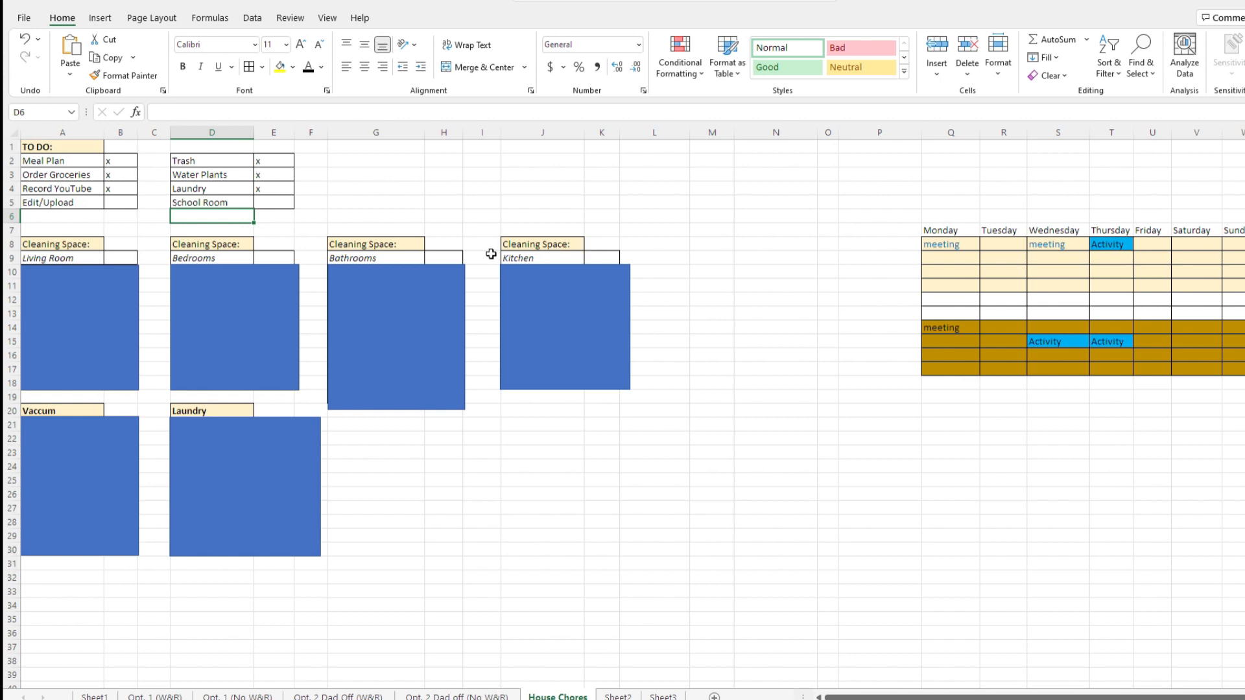
left_click(195, 201)
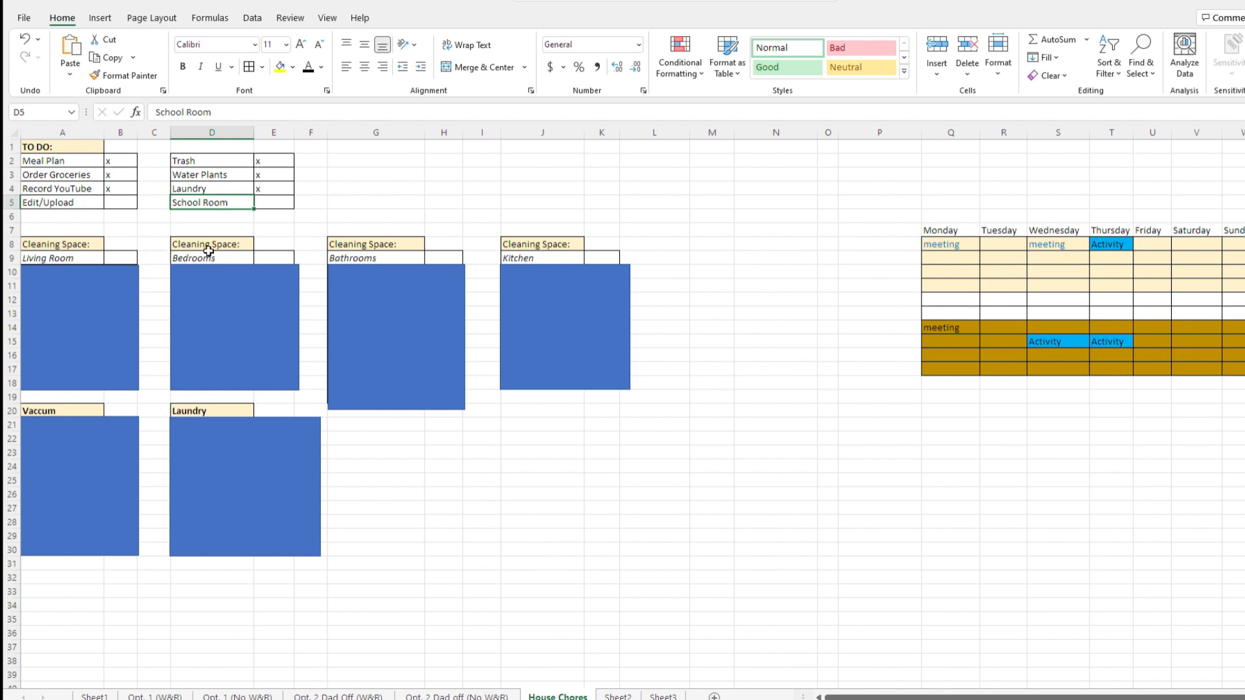
Step: Enter the heading Cleaning Space: in cell M8 and widen column M to fit it
left_click(701, 249)
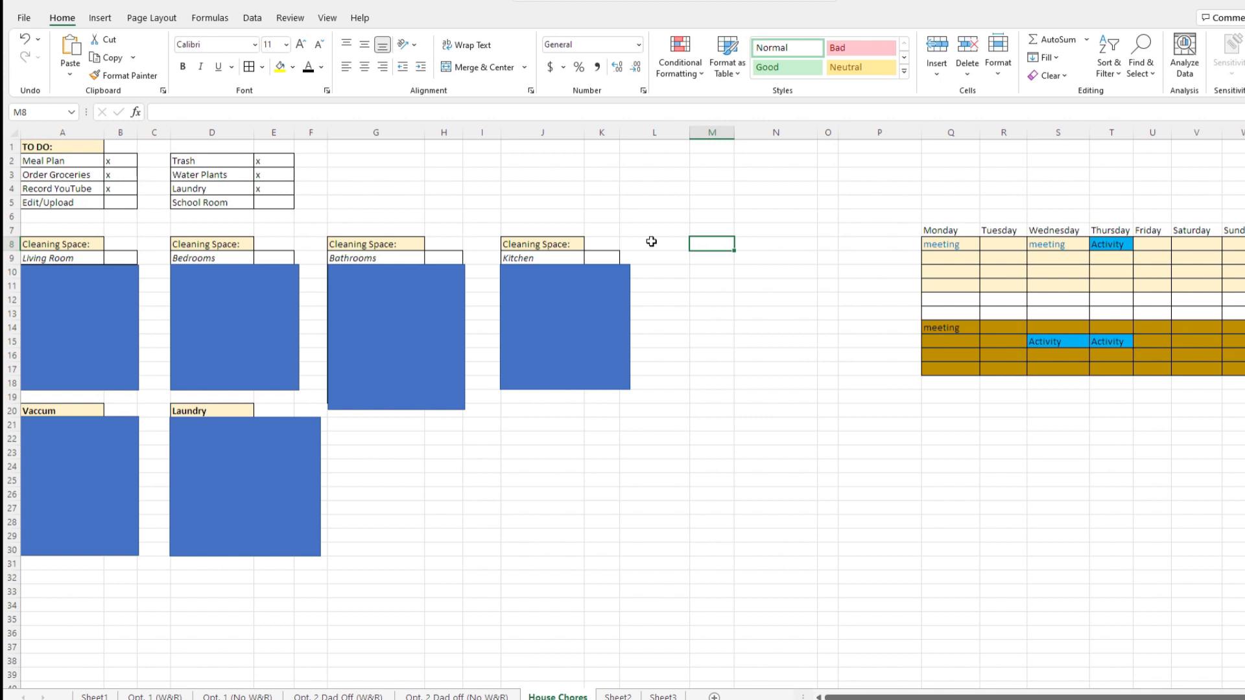
type("Cleaning Spa")
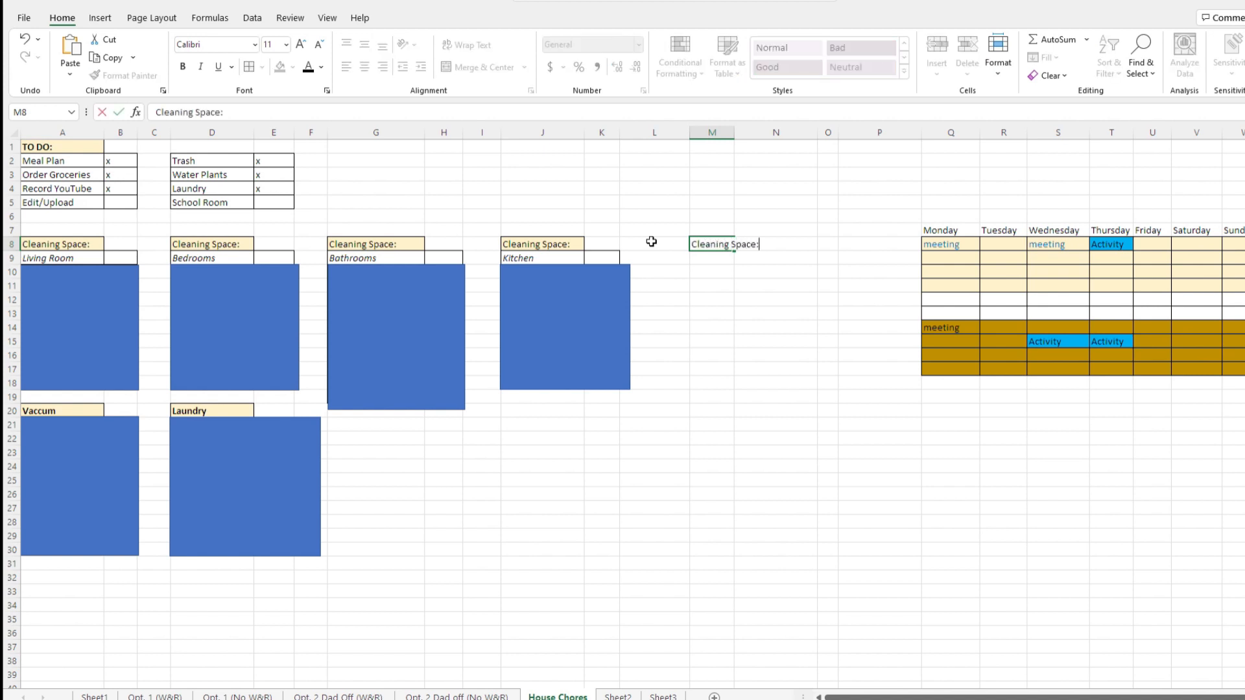
type("ce:")
left_click(725, 132)
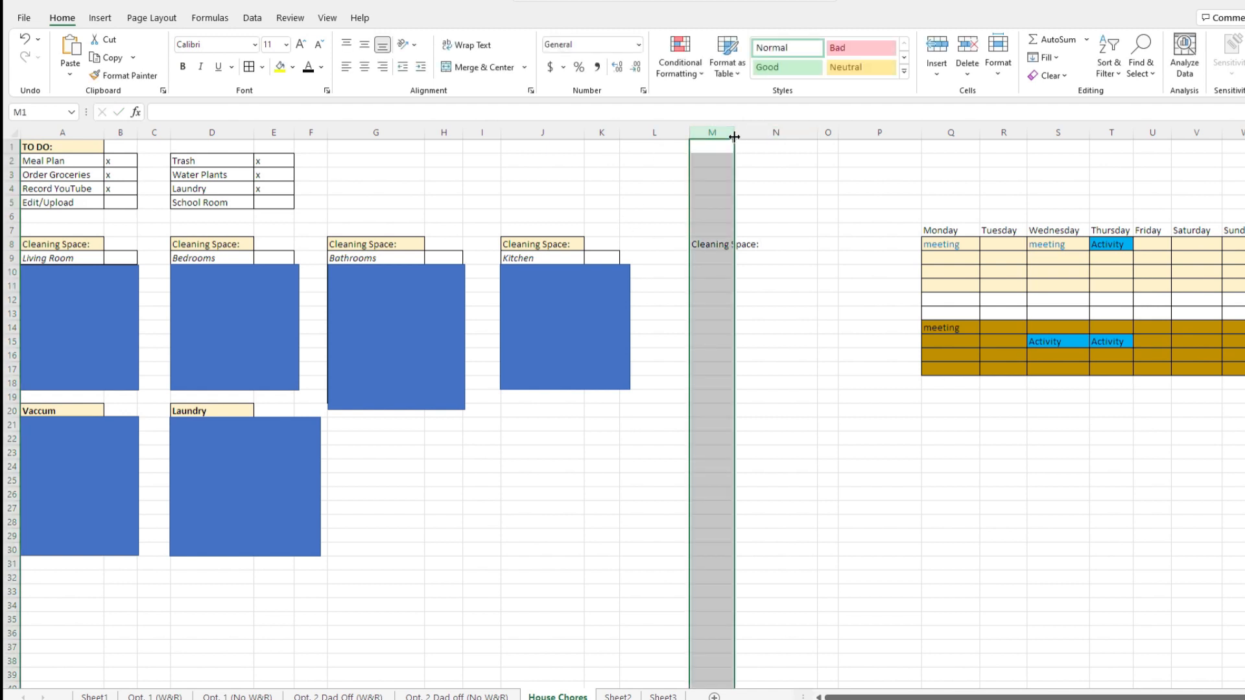
left_click_drag(735, 136, 766, 136)
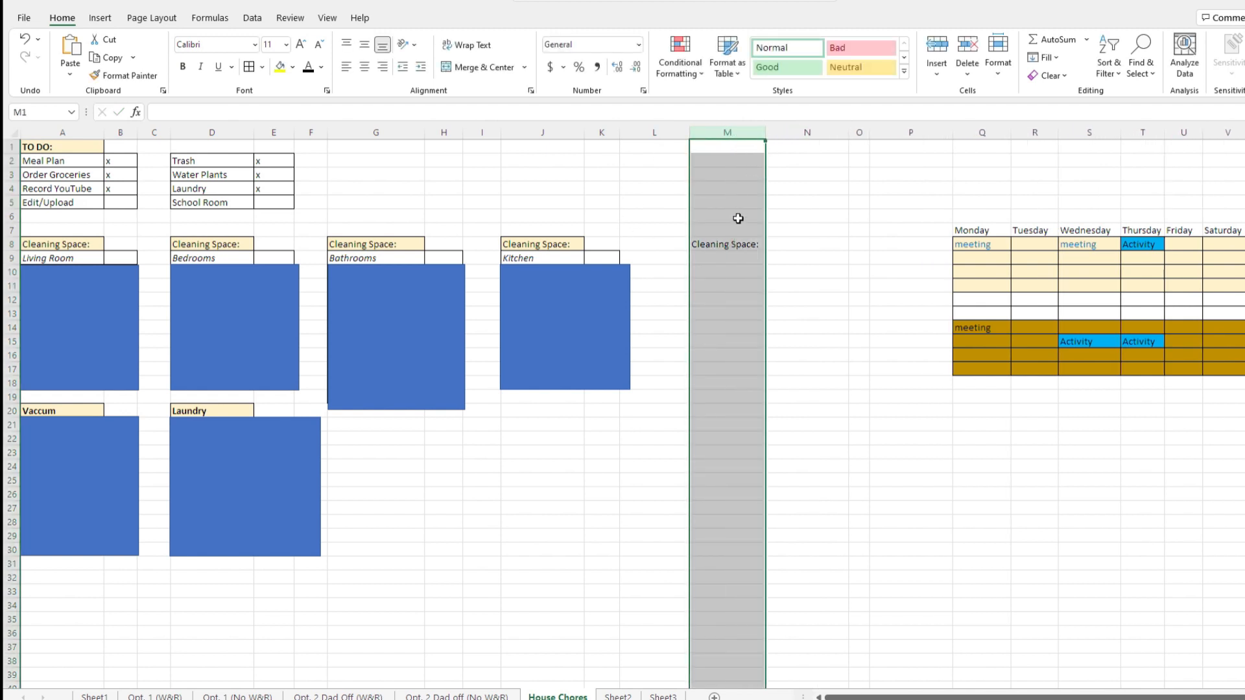
Step: Enter School Room in italics in cell M9 and put a border around the Cleaning Space: heading in M8
left_click(721, 256)
type("School")
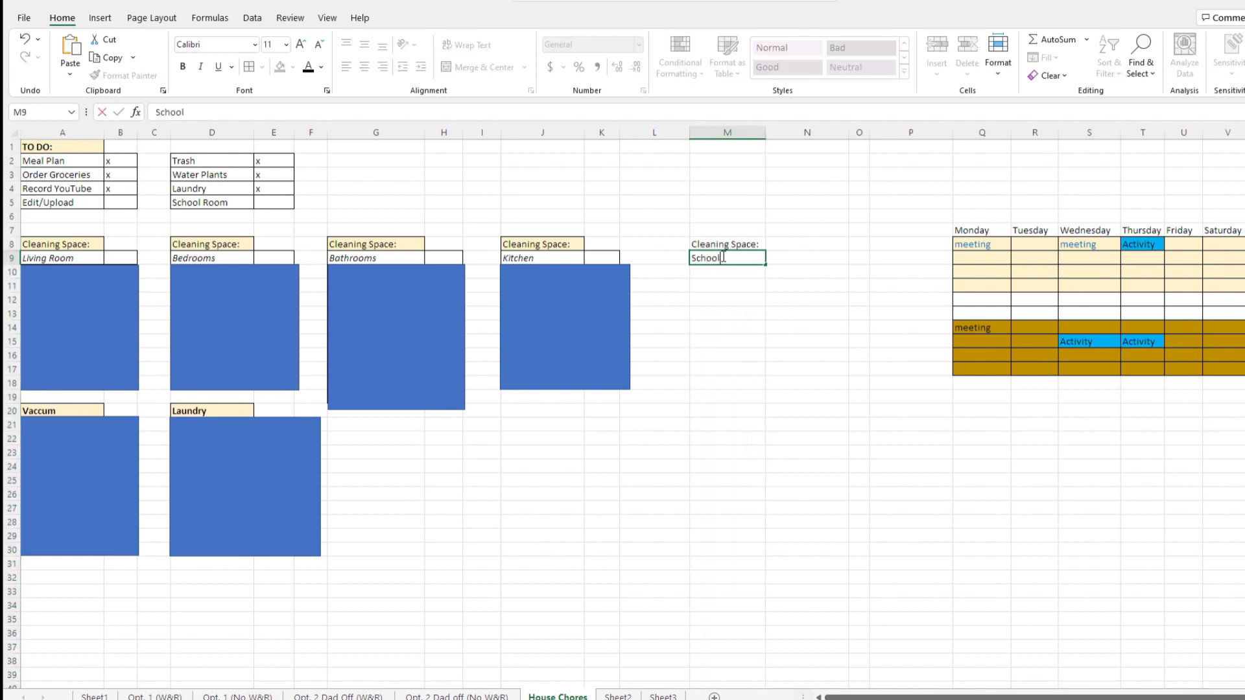
type(" Room")
key("Return")
left_click(726, 258)
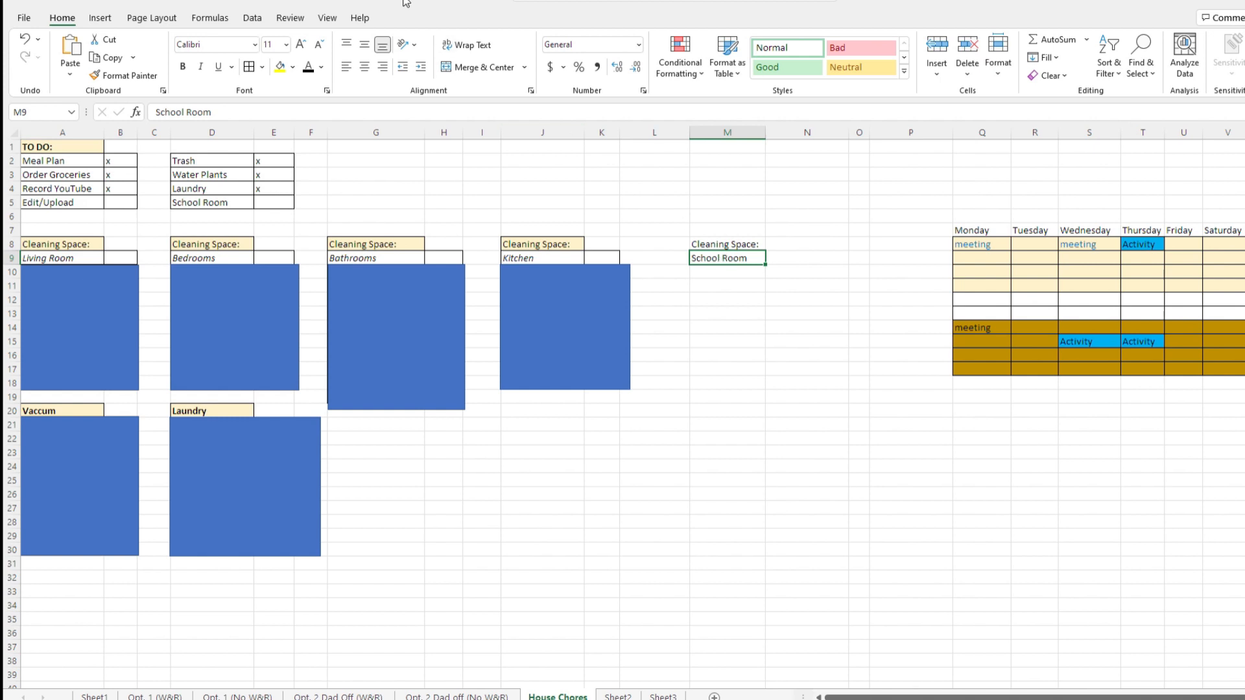
left_click(203, 67)
left_click(731, 242)
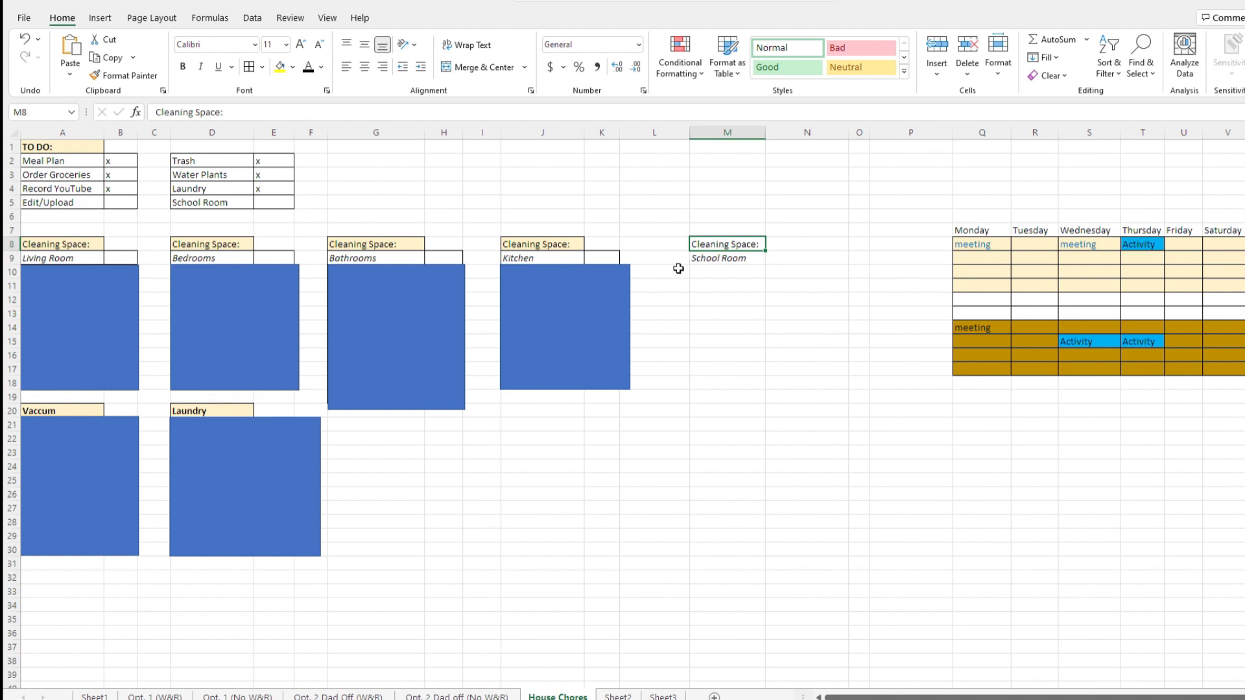
Step: List the chores Clean off Table and Vaccum under School Room in cells M10 and M11
left_click(717, 272)
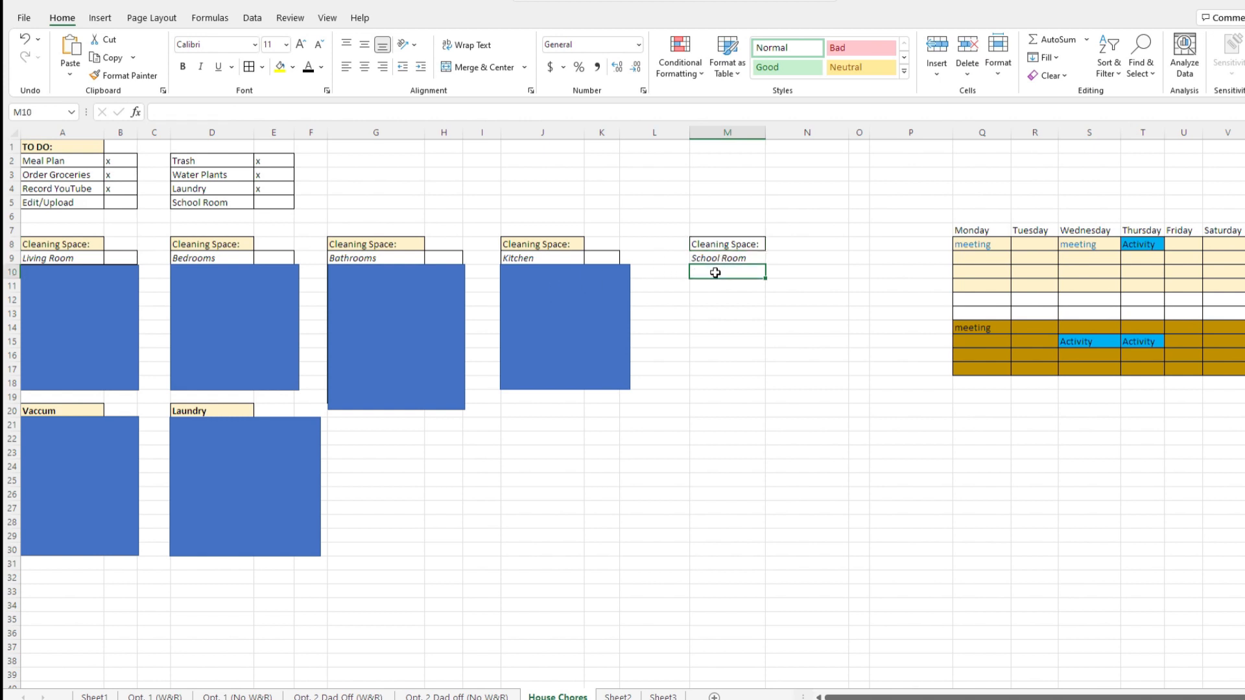
type("Clean o")
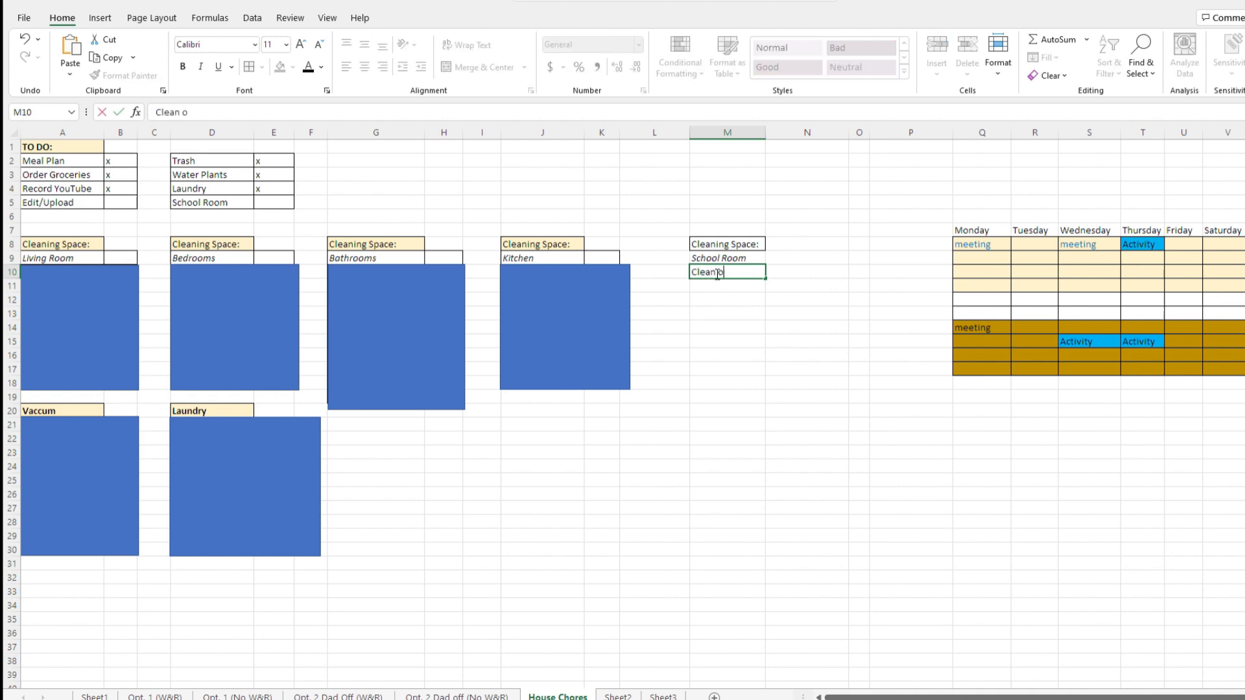
type("ff Table")
key("Return")
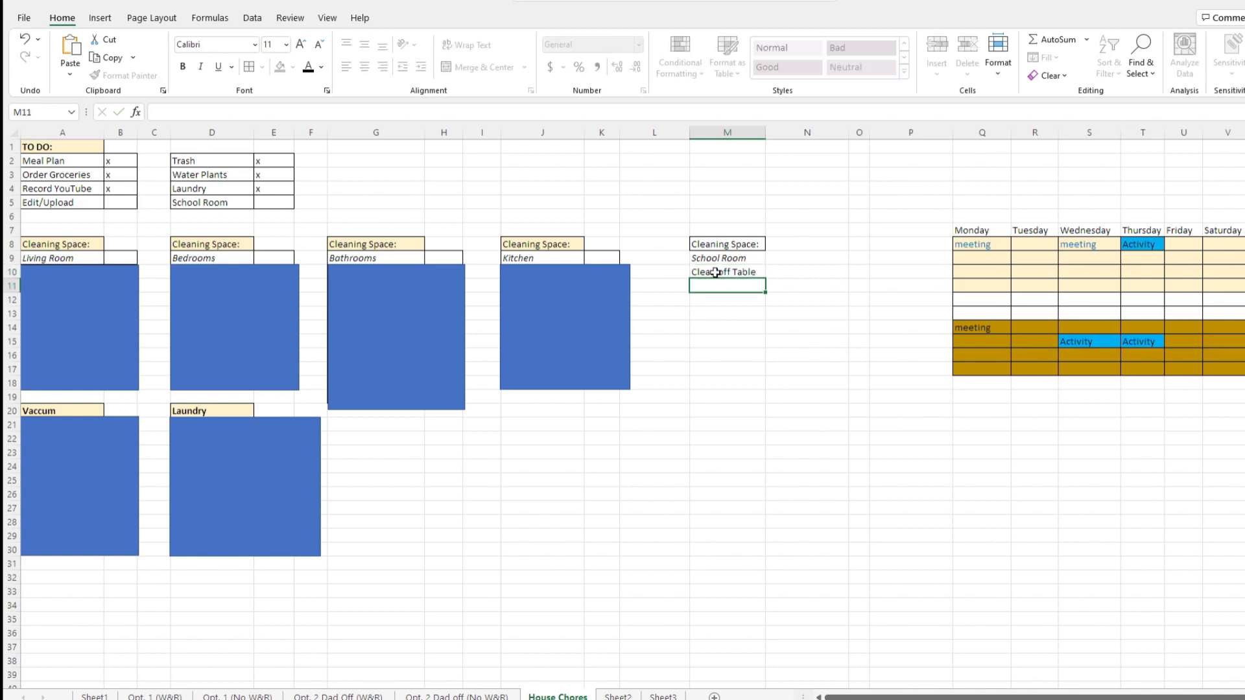
type("Va")
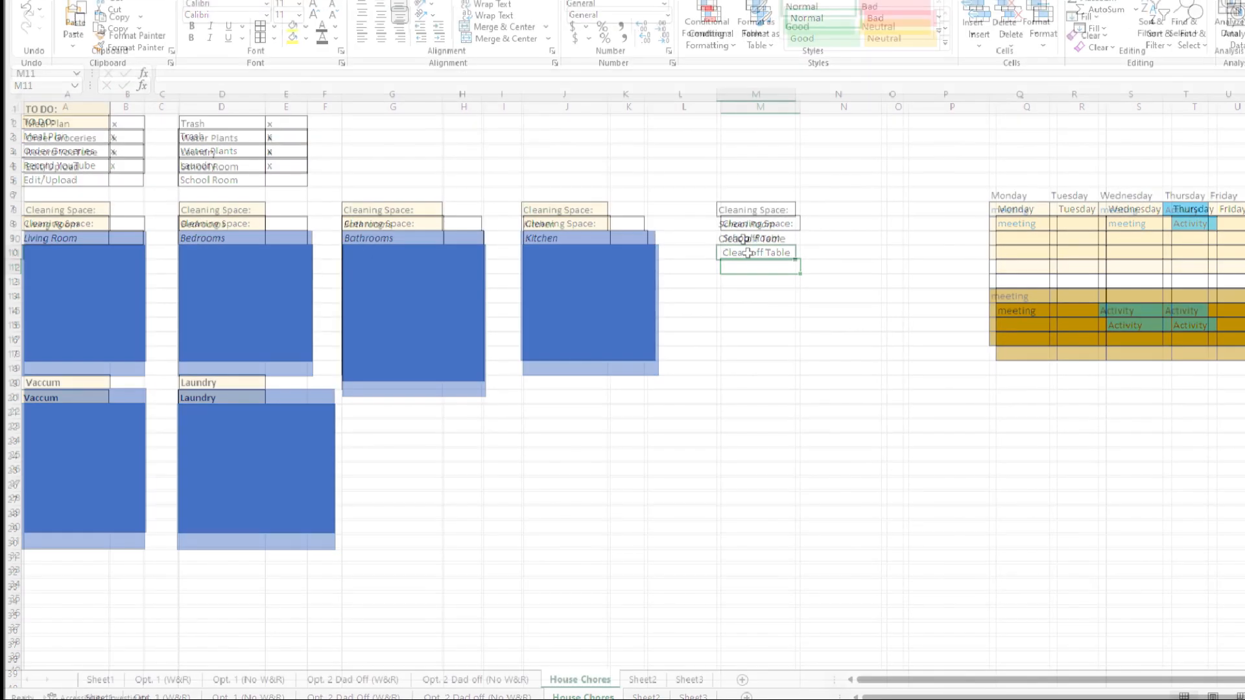
type("ccum")
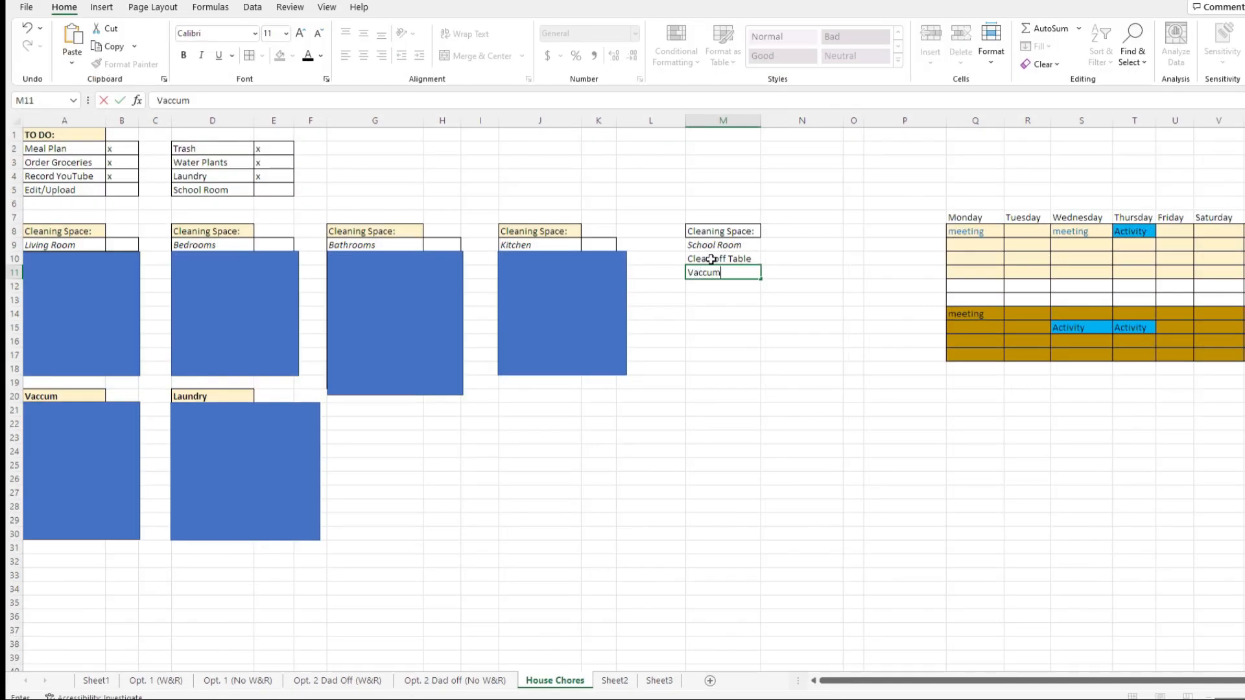
key("Return")
Step: List the chores Clean off desk and Dust under School Room in cells M12 and M13
type("Clean")
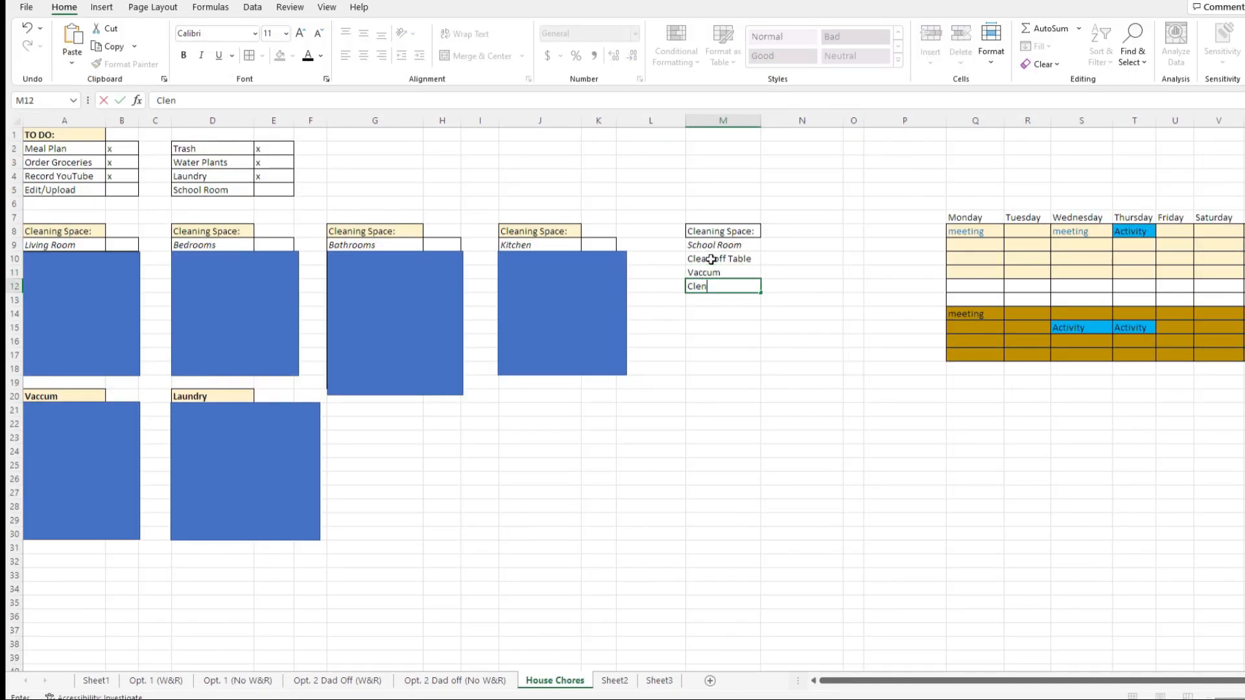
type(" o")
key("BackSpace")
key("BackSpace")
key("BackSpace")
type("an off ")
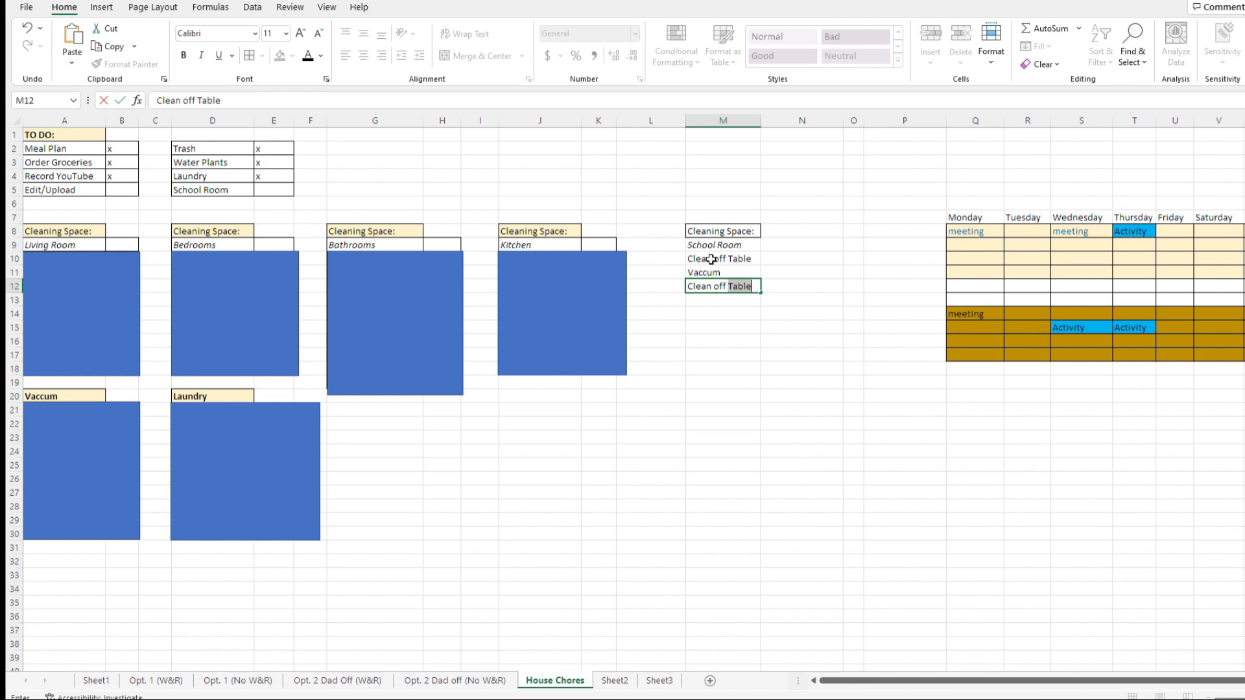
type("cesk")
key("Return")
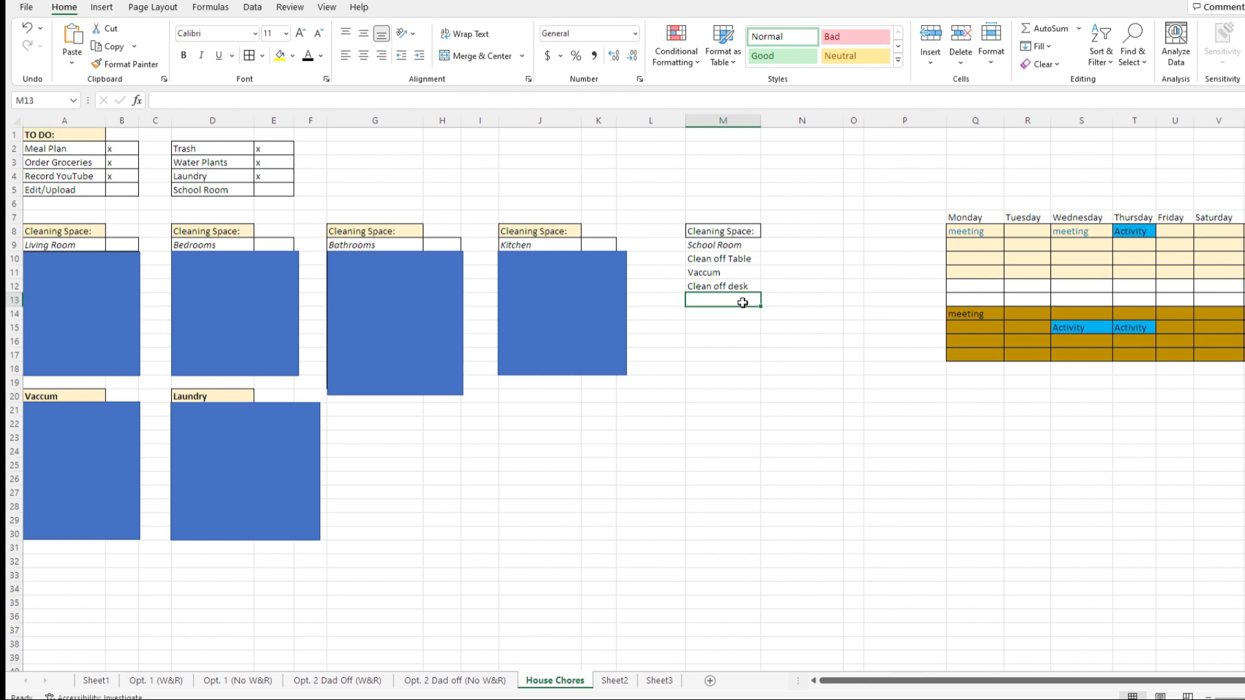
type("Dusty")
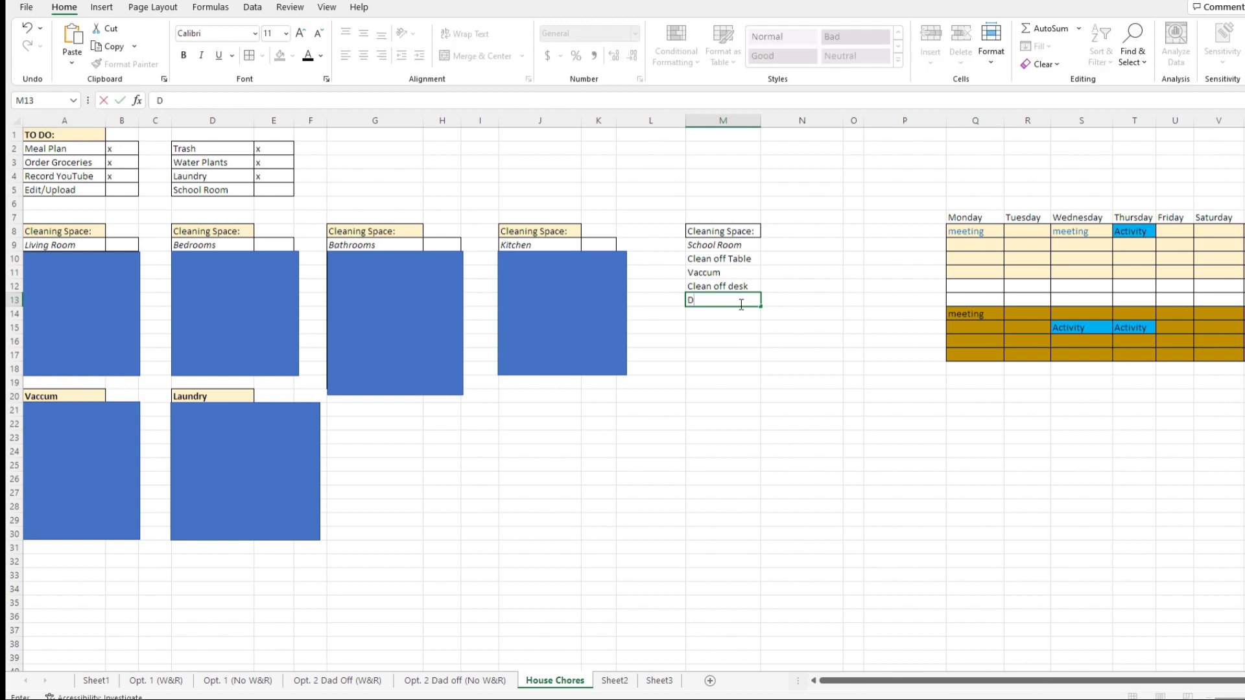
key("Return")
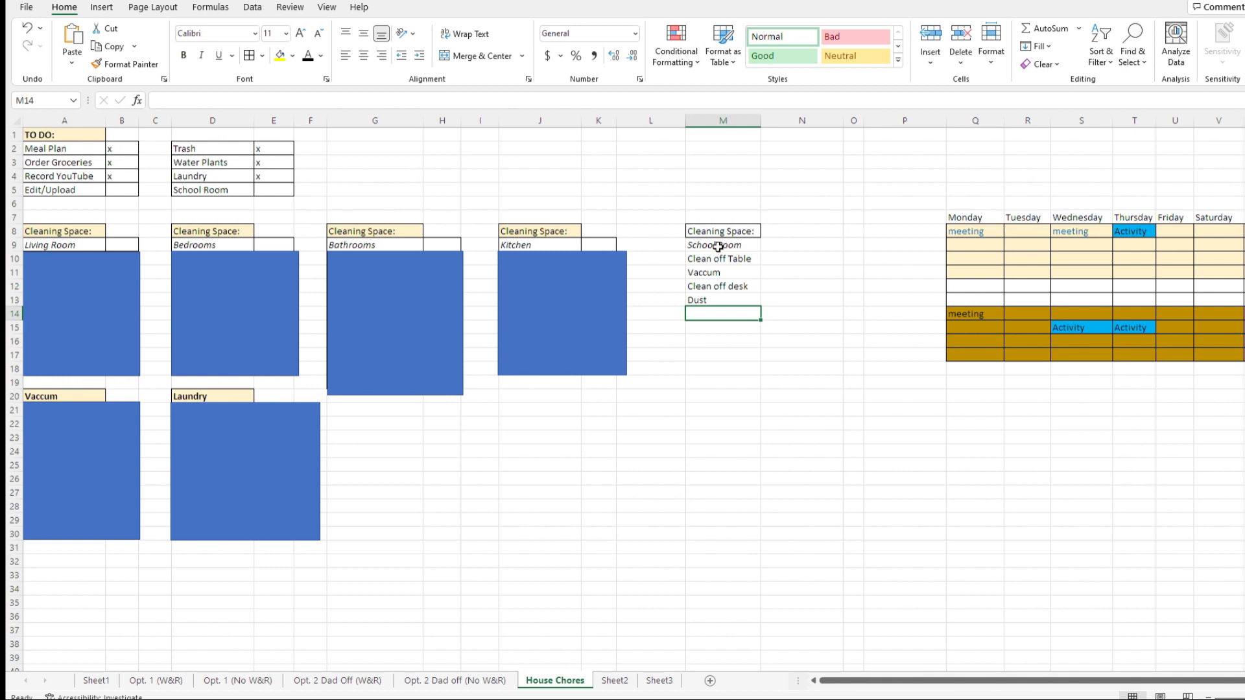
Step: Apply thin borders to all cells in M9:N13, undoing the thick outside border, and narrow column N to check-mark width
left_click_drag(714, 243, 800, 305)
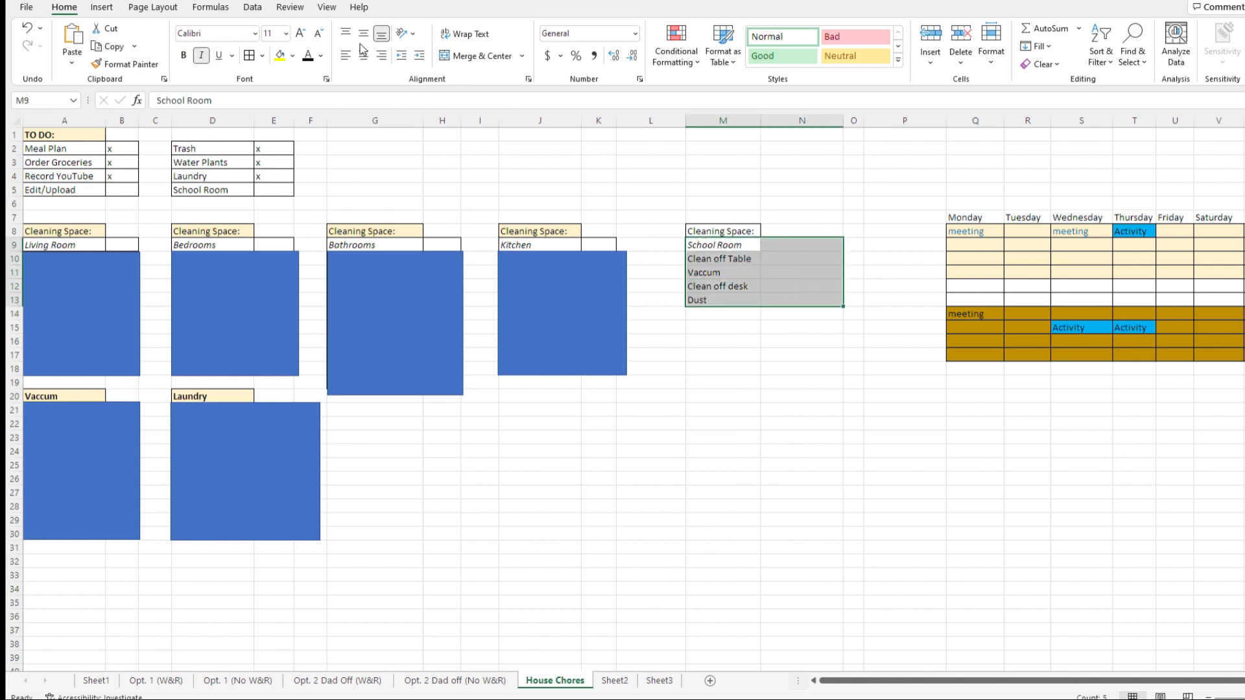
left_click(249, 56)
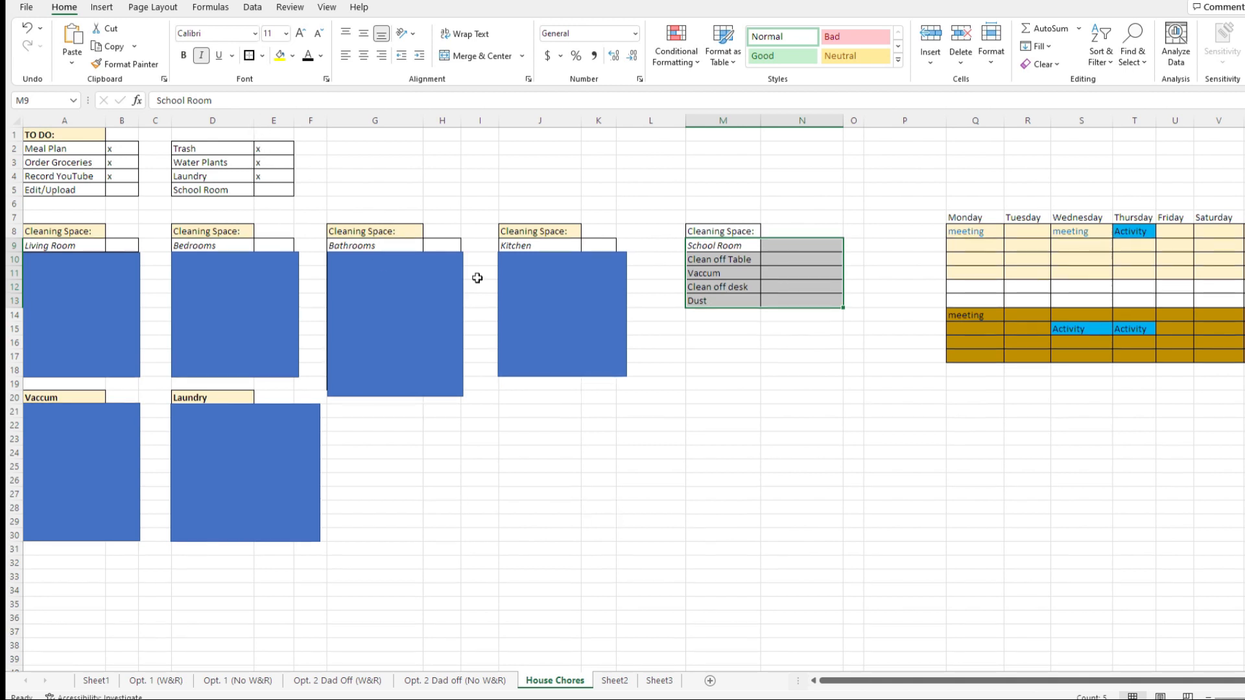
left_click(802, 368)
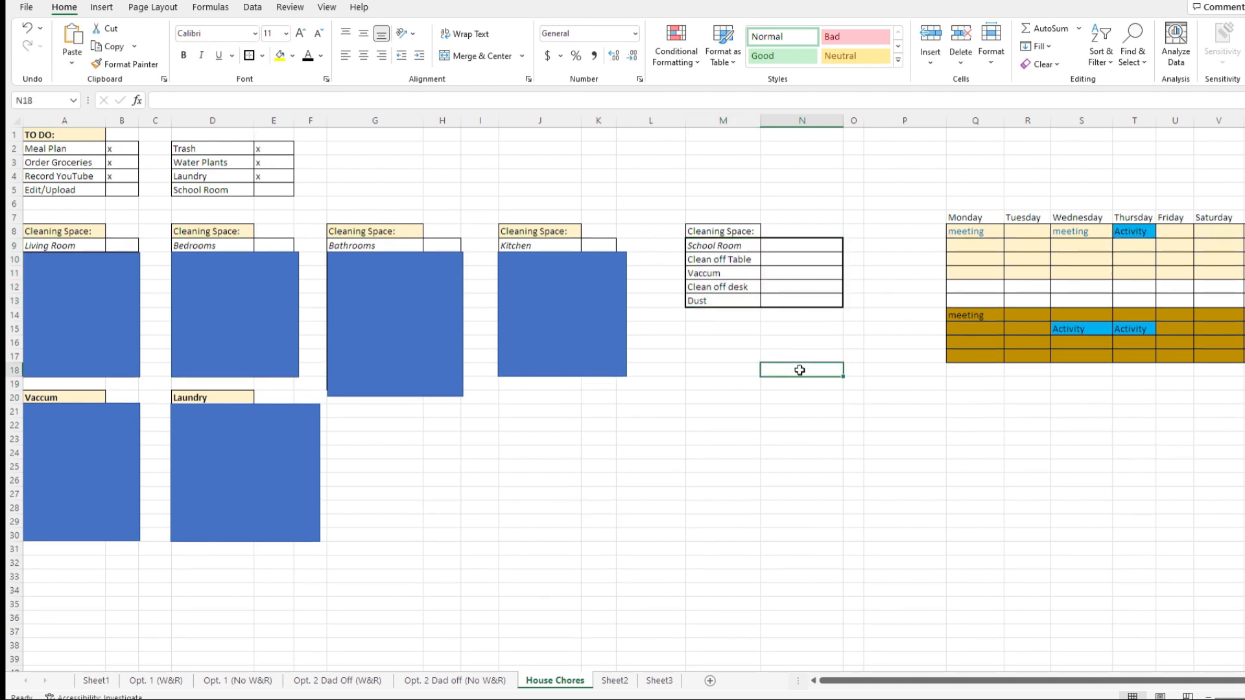
left_click(27, 28)
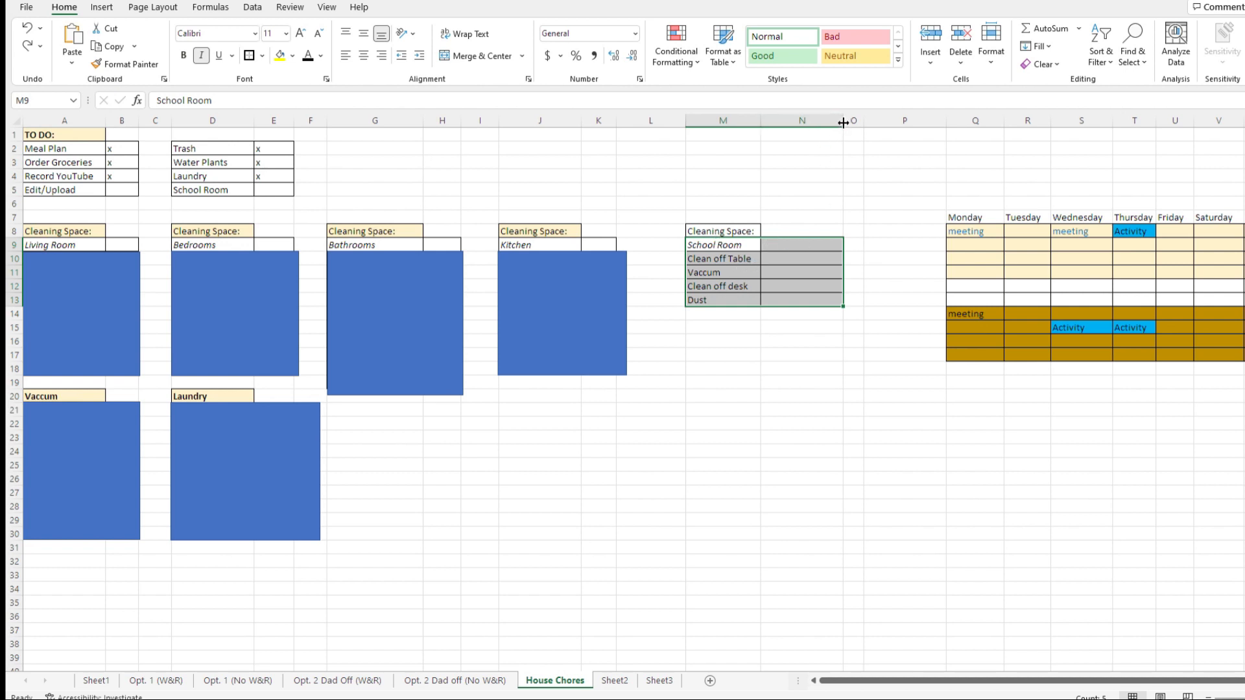
left_click_drag(843, 122, 792, 125)
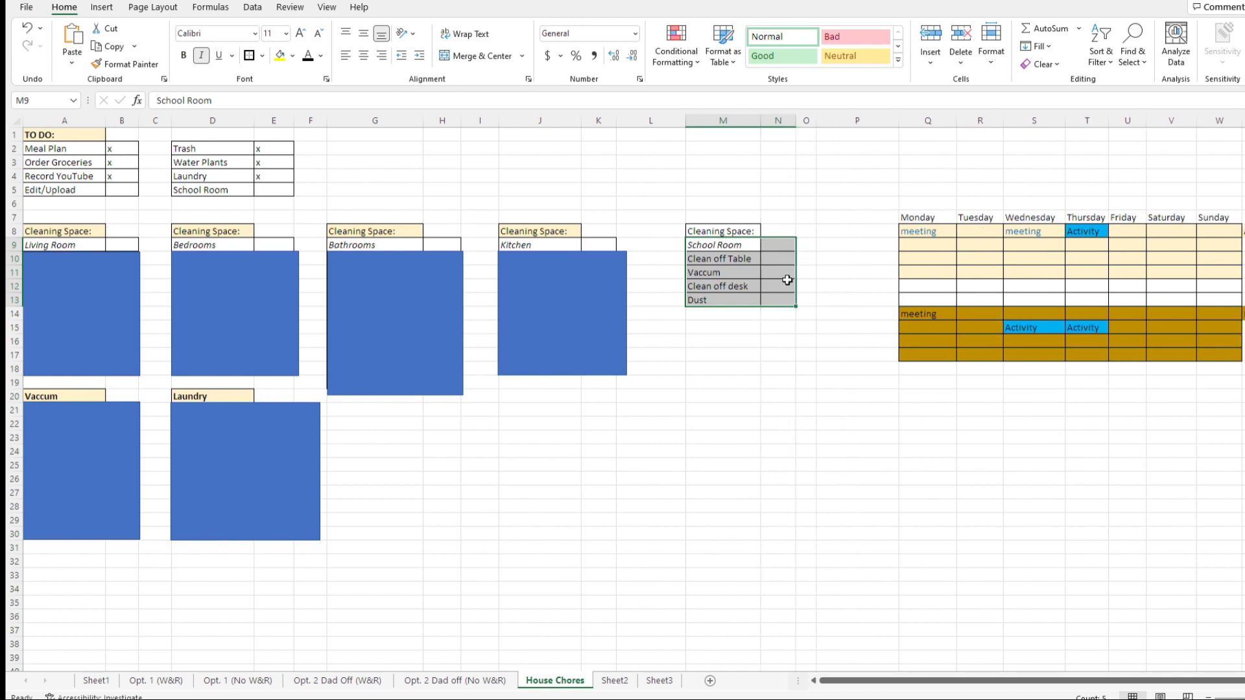
Step: Try marking School Room as done with an x in cell N9
left_click(775, 248)
type("x")
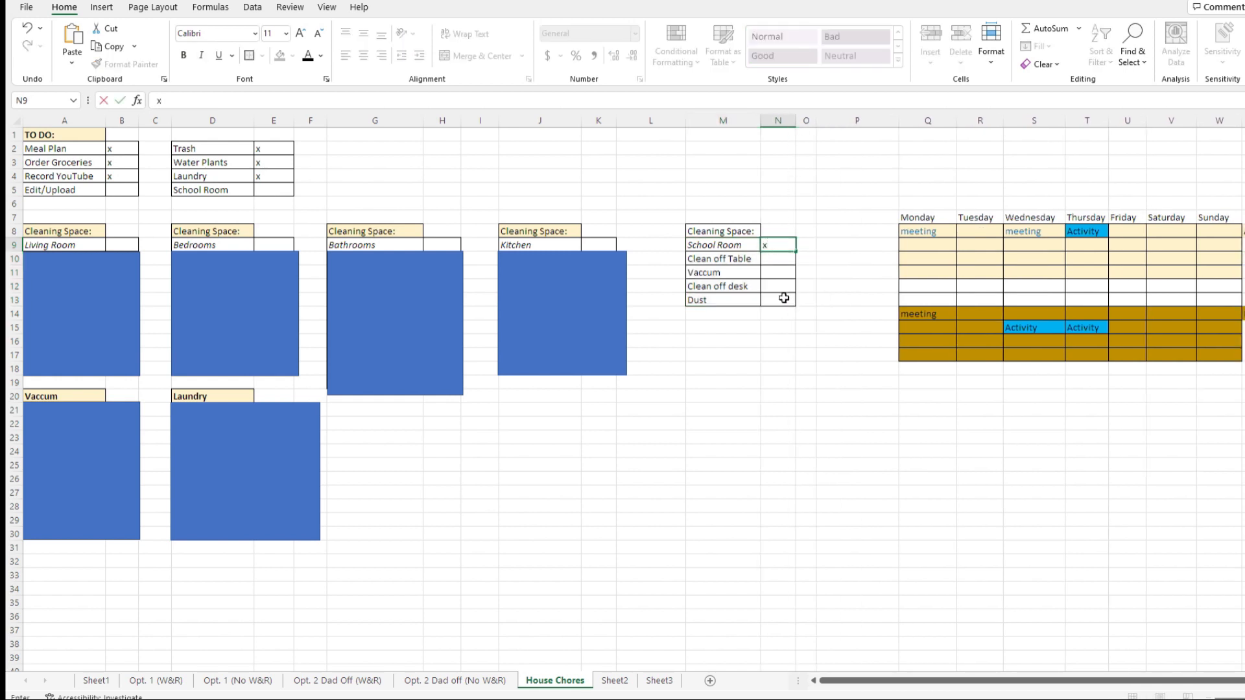
left_click(695, 344)
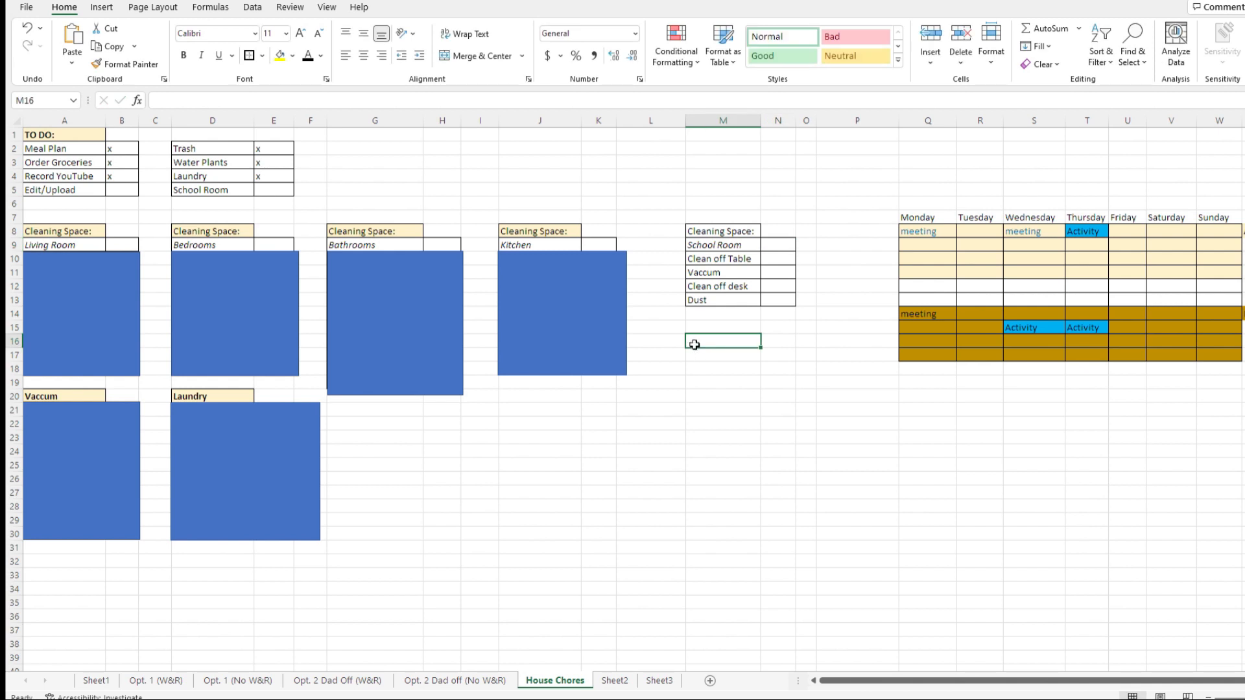
Step: Fill the Cleaning Space: heading in M8 with the light yellow used for the other Cleaning Space headings
left_click(738, 230)
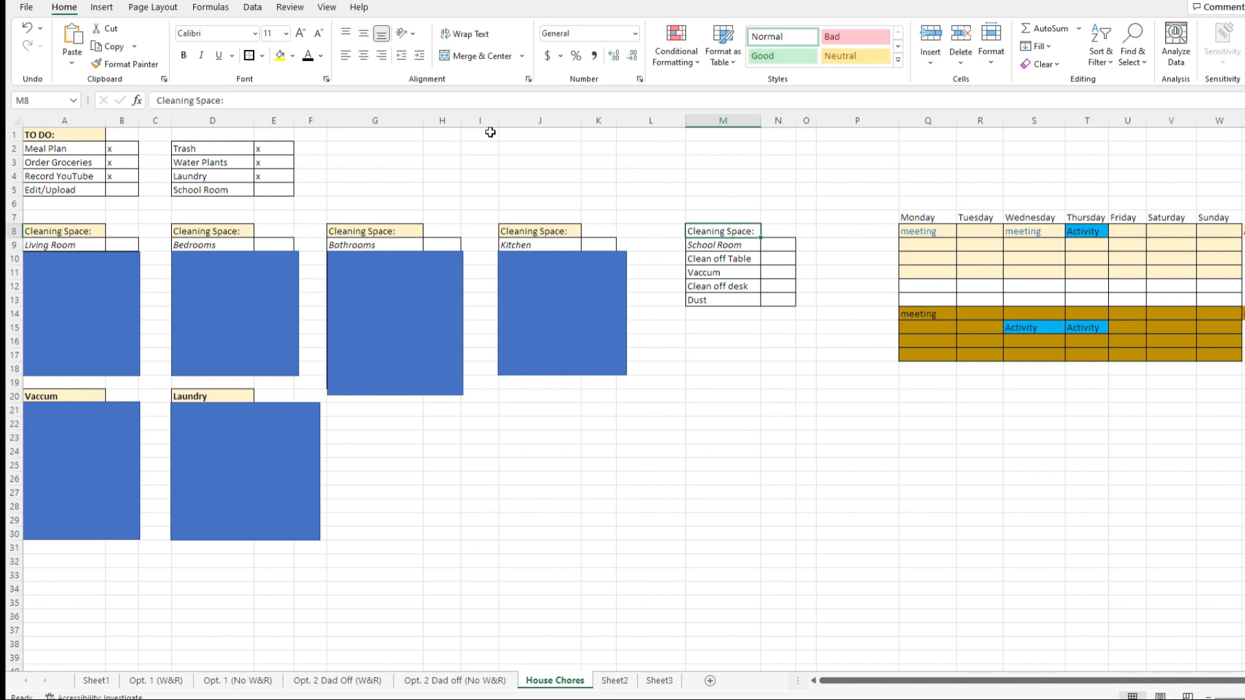
left_click(280, 55)
left_click(723, 410)
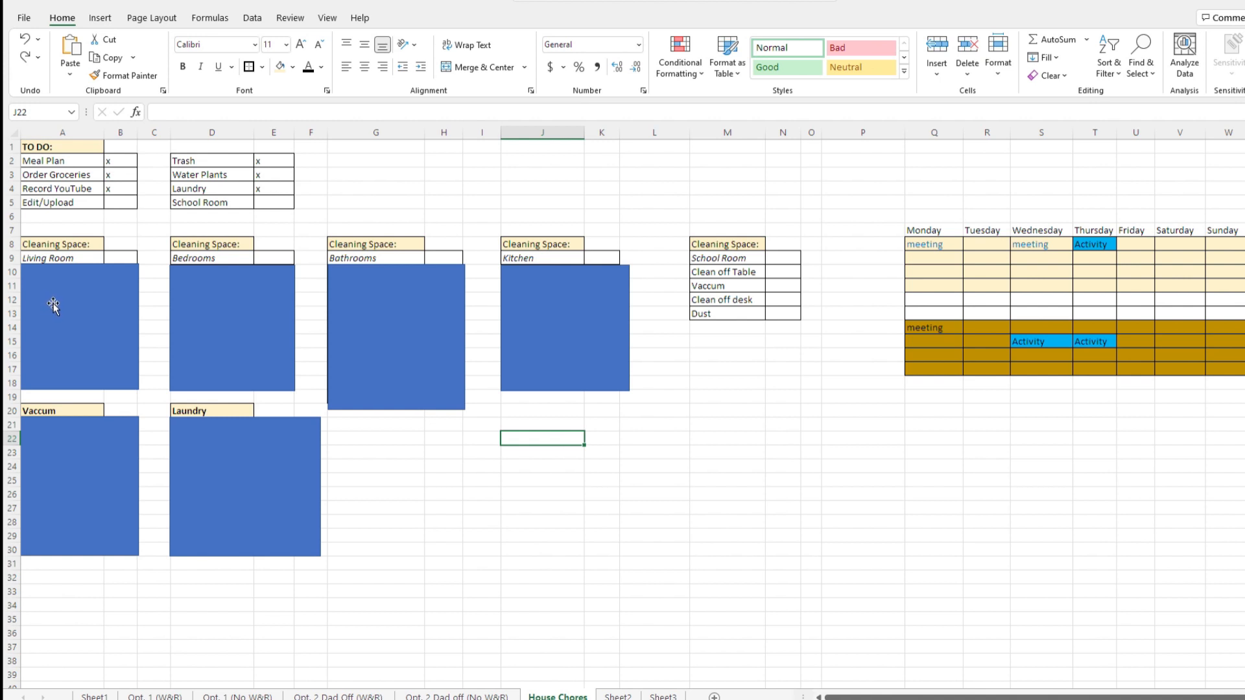
Step: Delete the blue shape covering the Living Room chores and look over the vaccum, dust and windows entries
left_click(53, 304)
key("Delete")
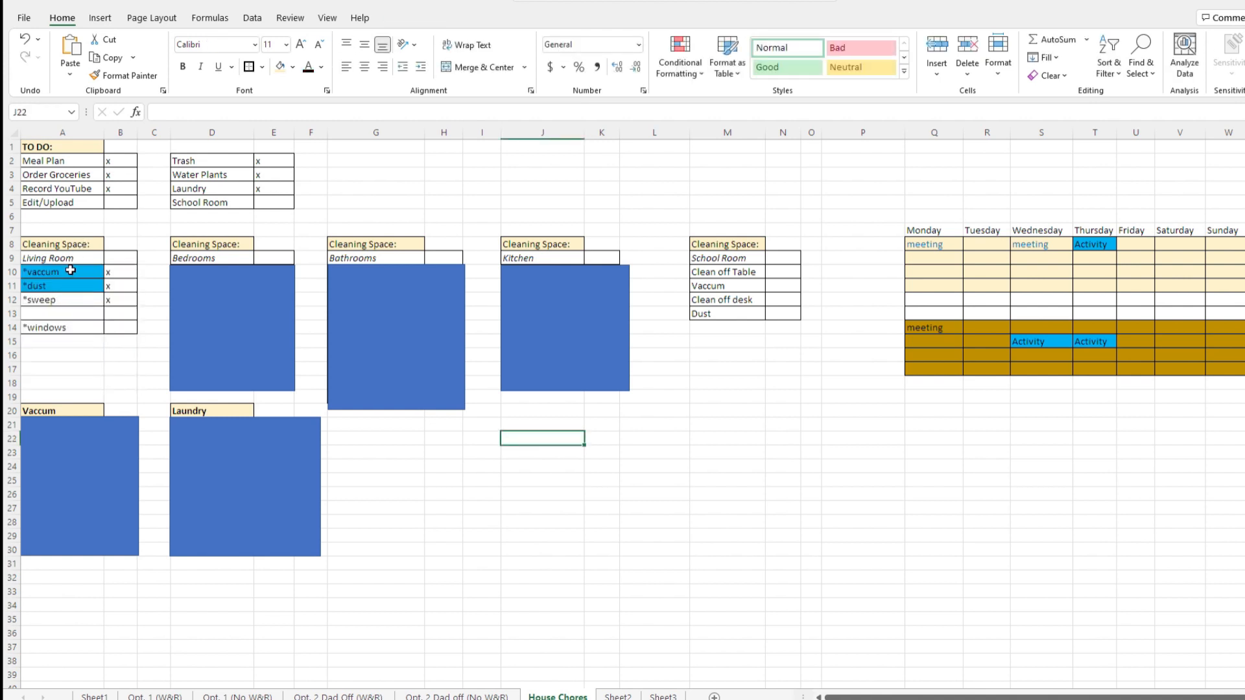
left_click(70, 271)
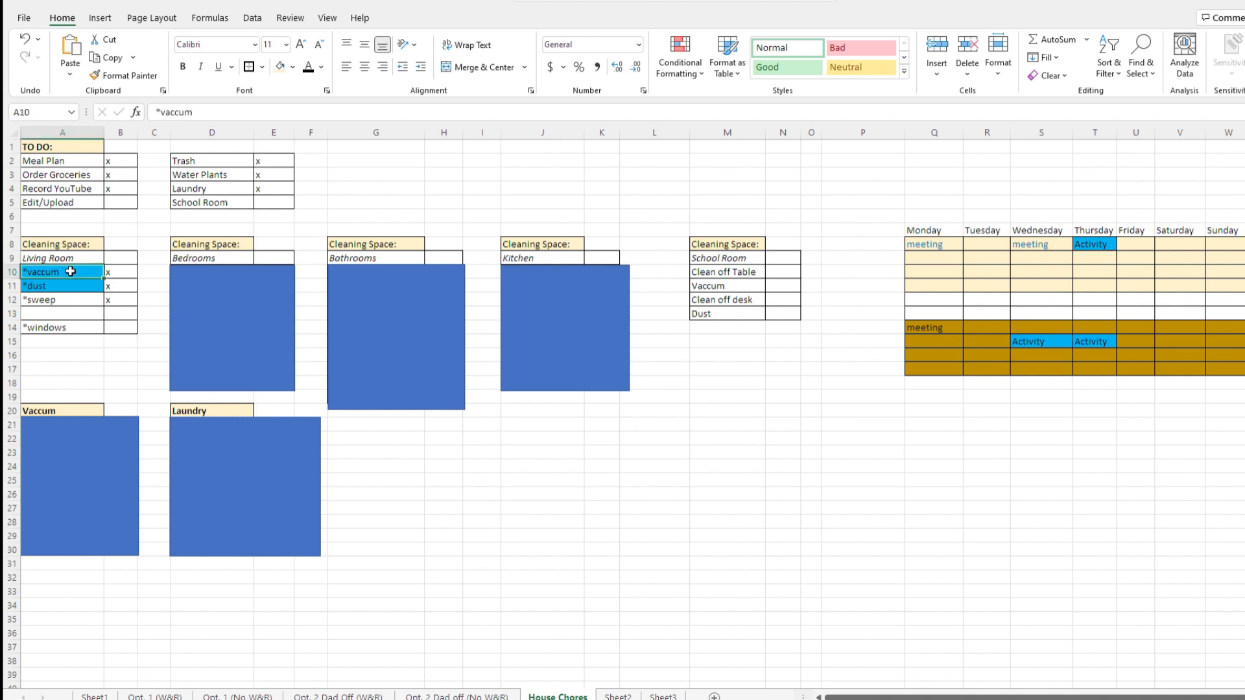
left_click(71, 287)
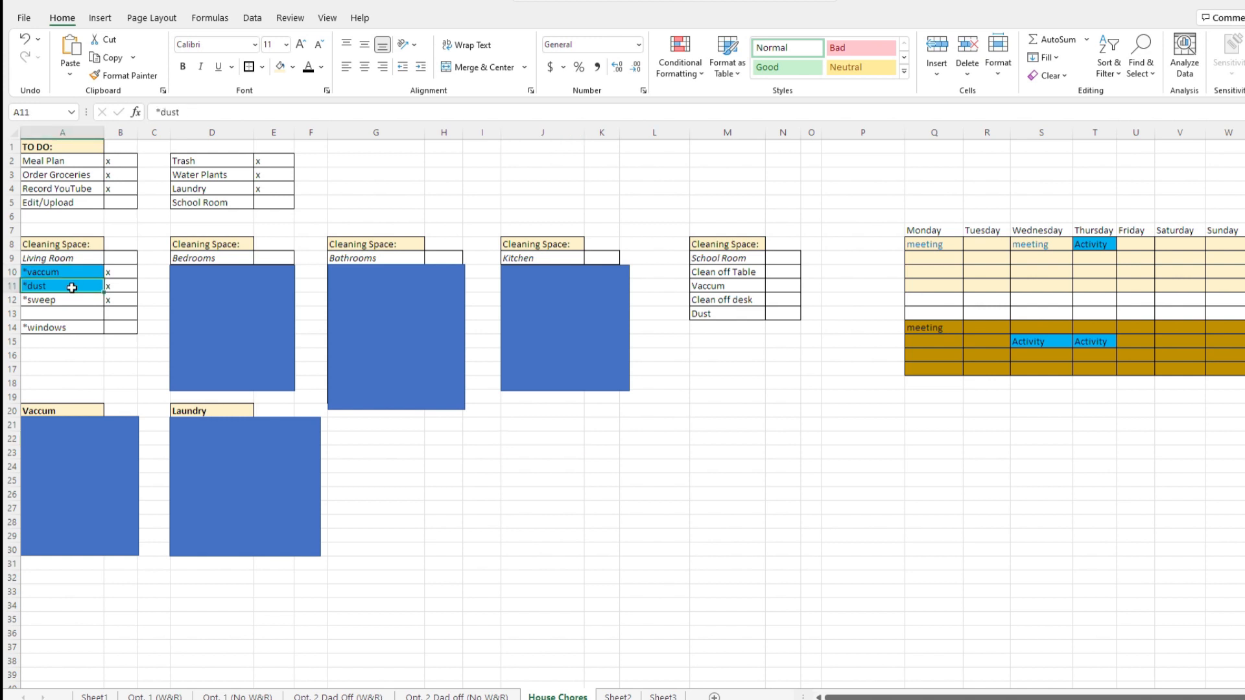
left_click(70, 332)
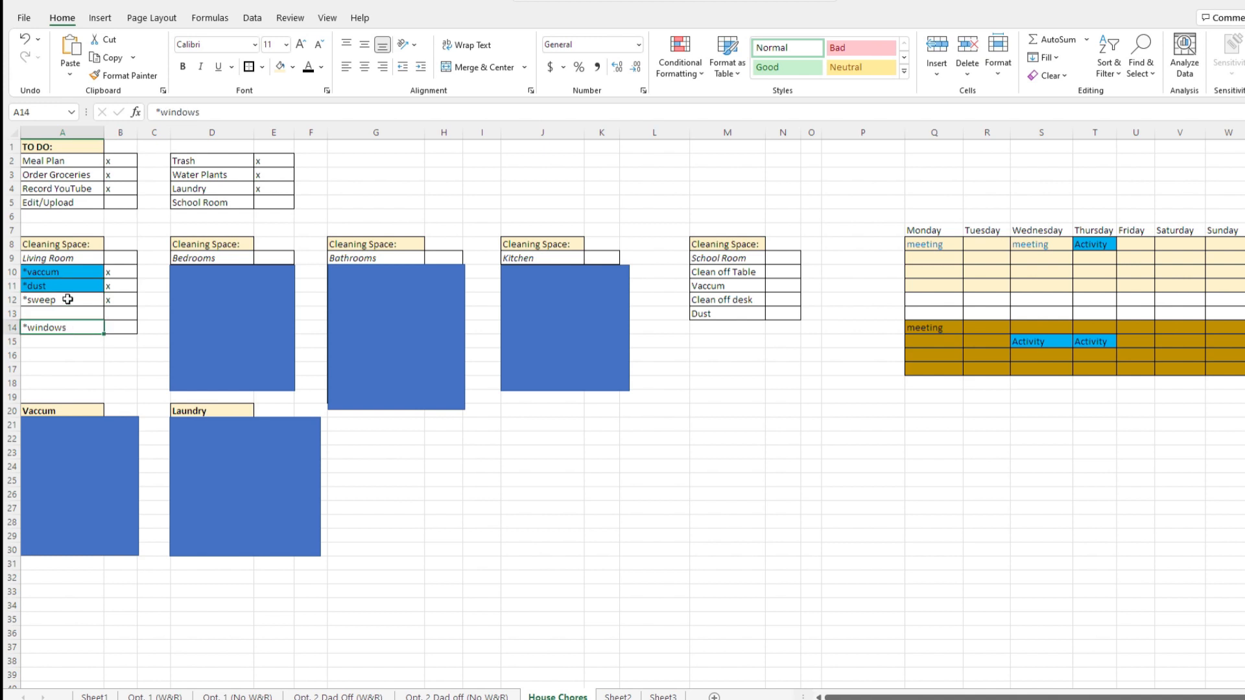
Step: Replace the *sweep chore in A12 with tidy and clear the x beside it in B12
left_click(68, 302)
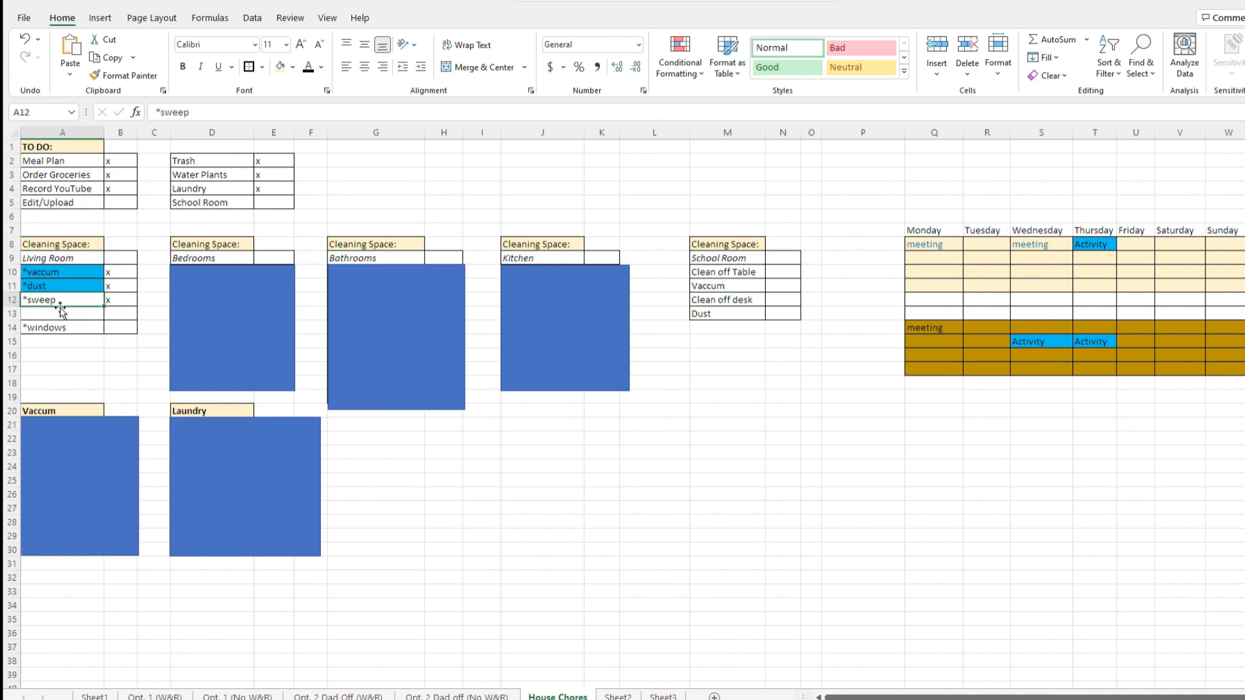
key("Delete")
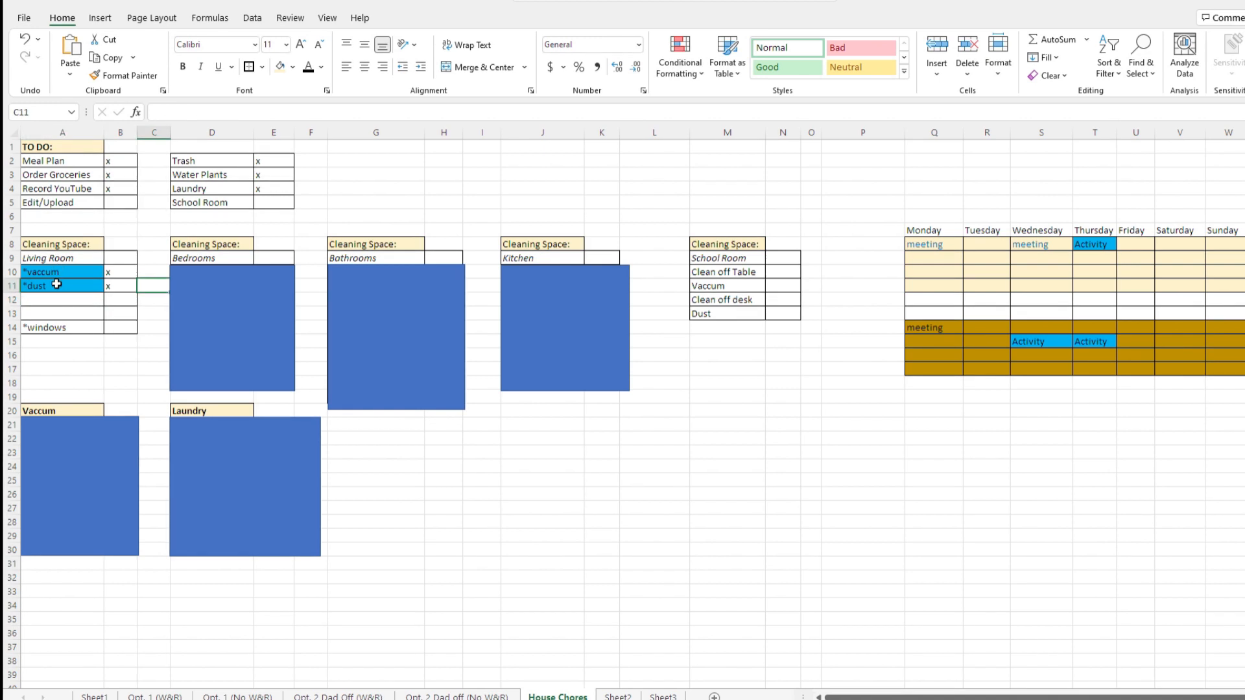
left_click(51, 302)
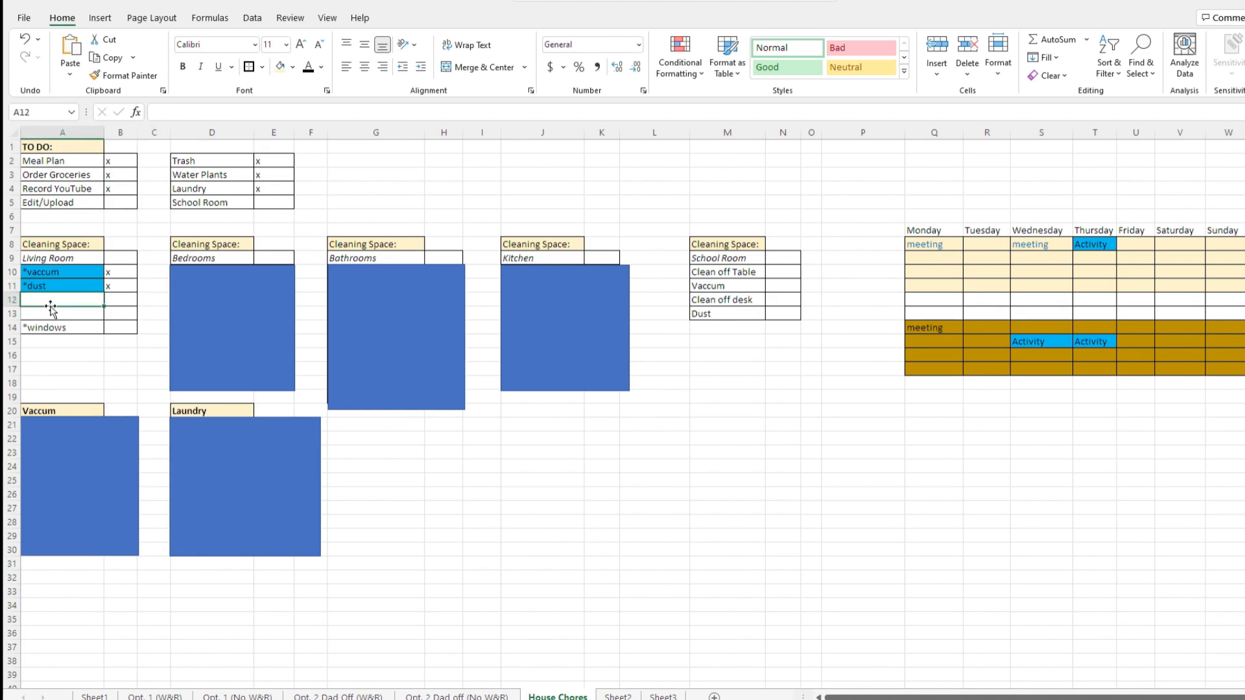
type("tidy")
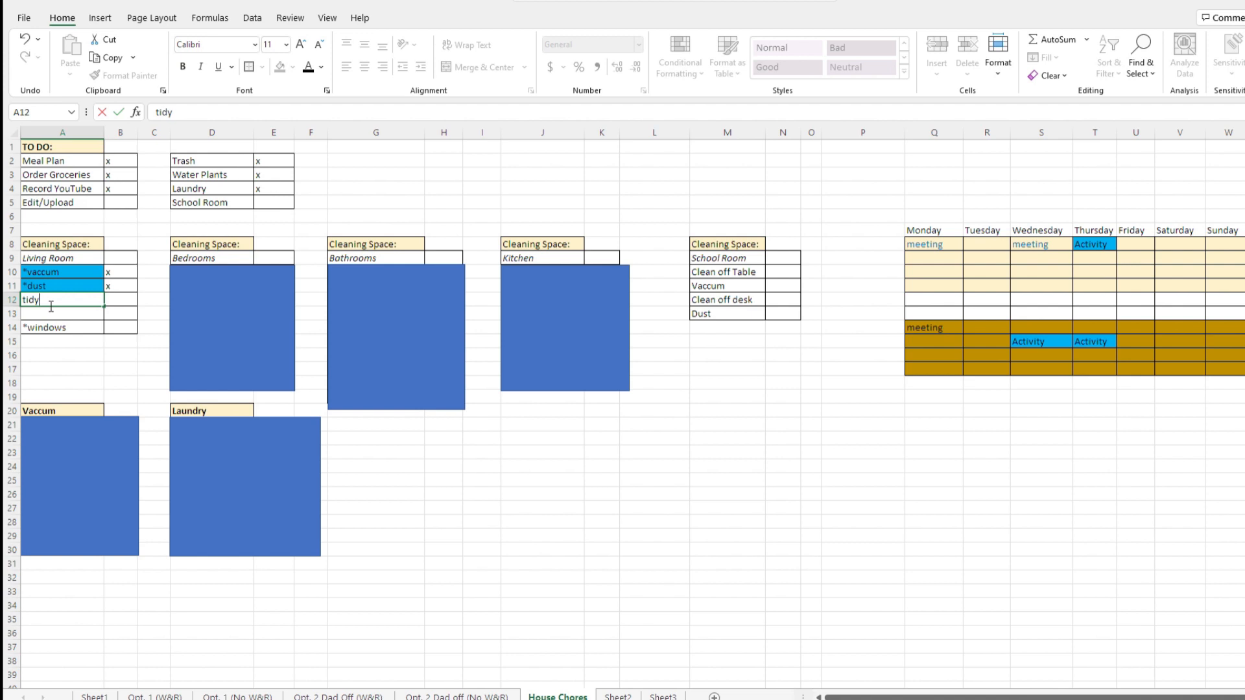
key("Tab")
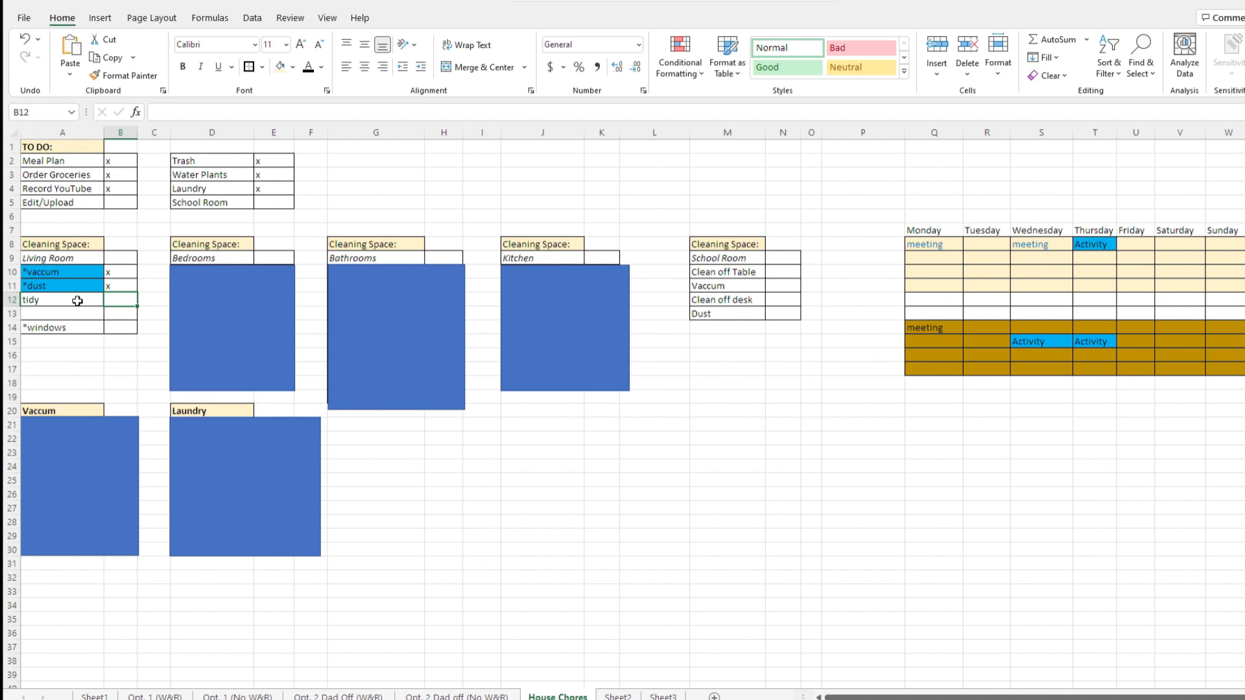
left_click(77, 300)
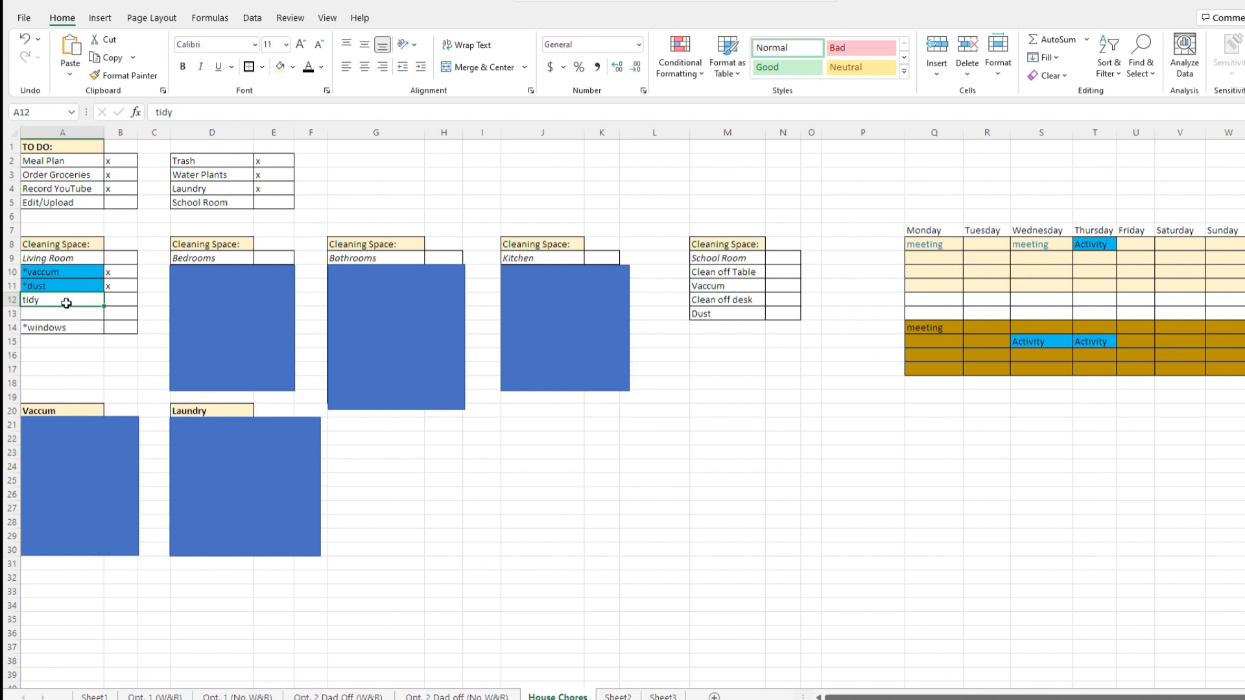
left_click_drag(66, 268, 68, 285)
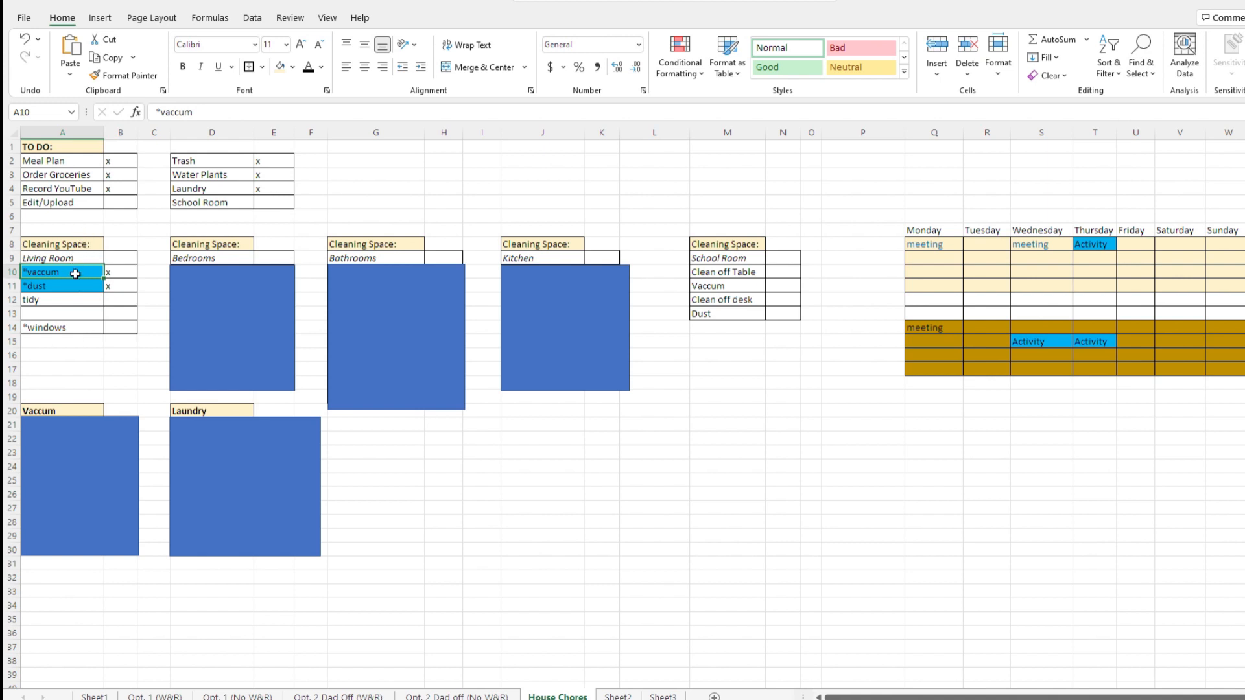
left_click(79, 286)
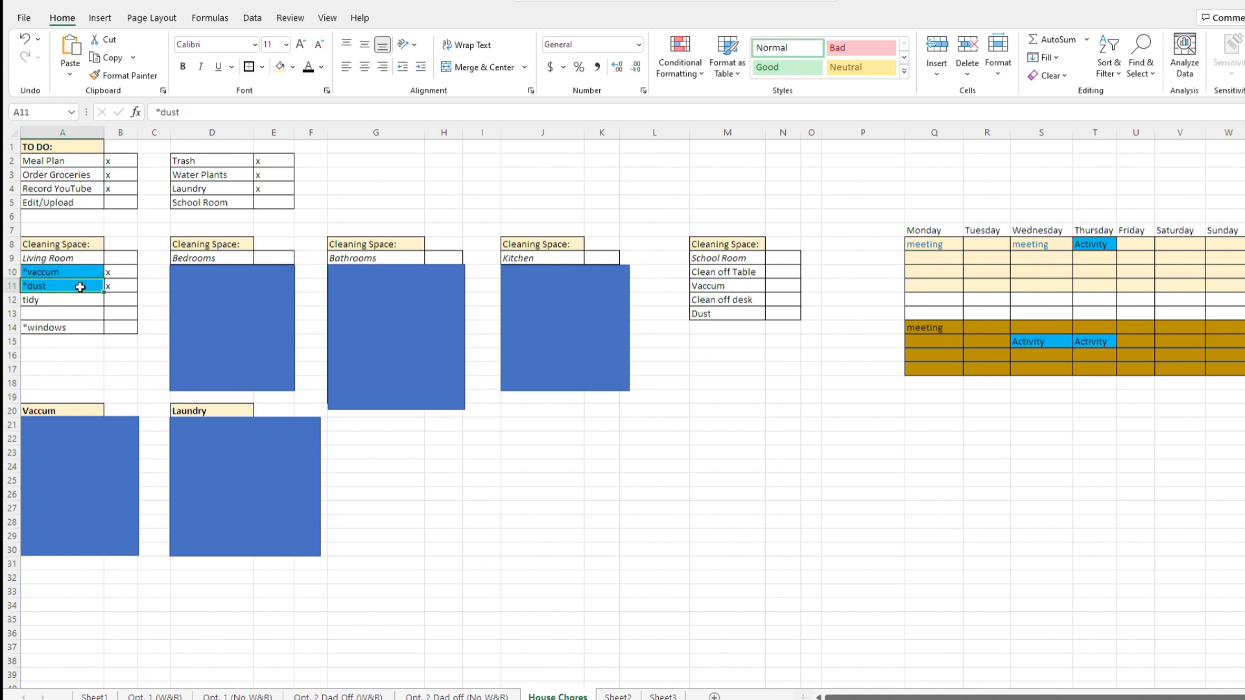
left_click(75, 299)
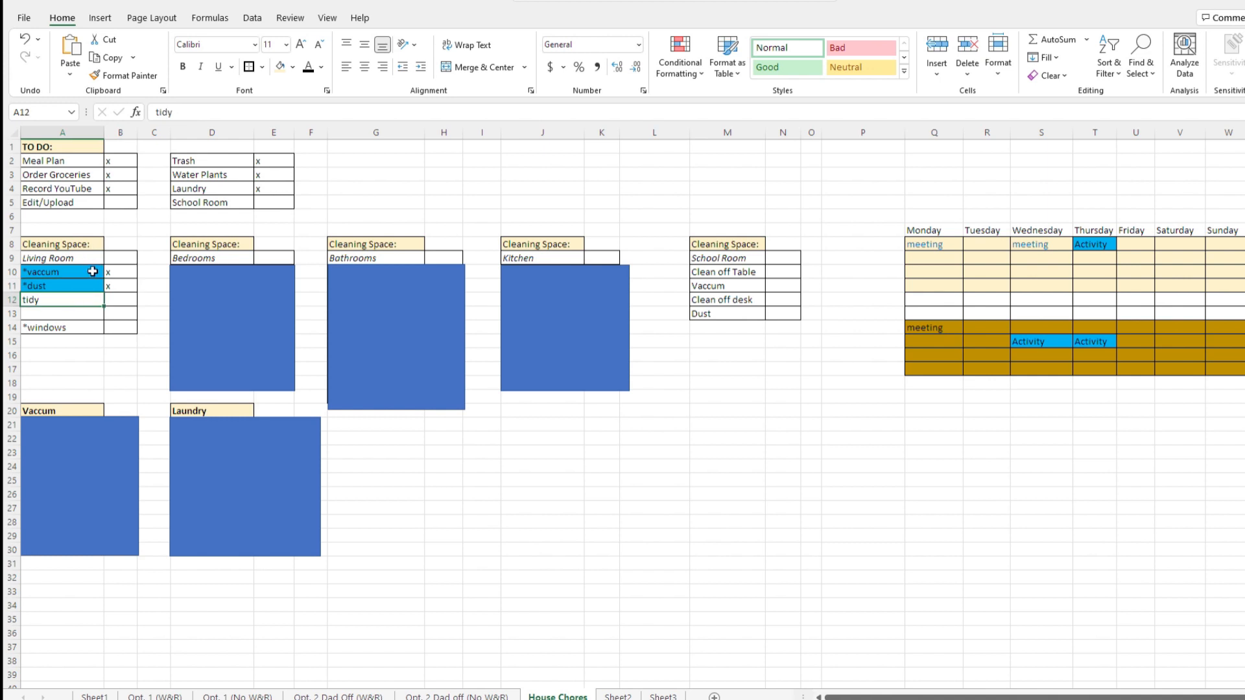
left_click(92, 273)
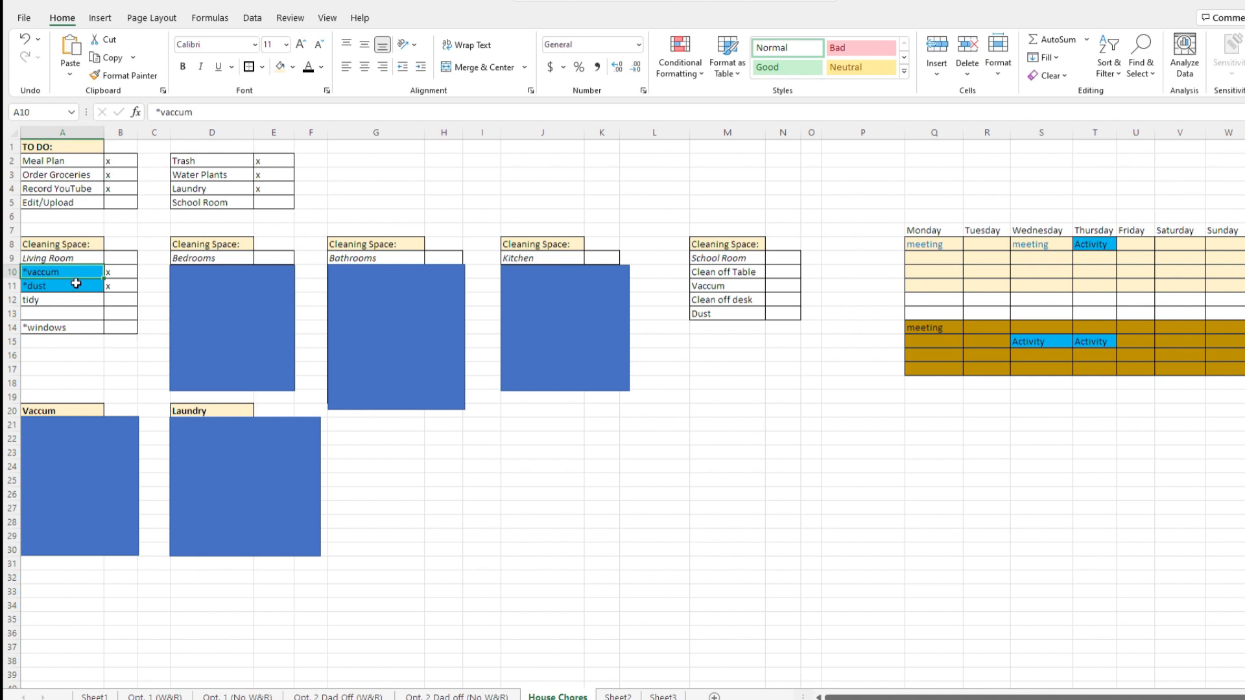
Step: Mark the tidy chore as done with an x in B12 and change its name in A12 to *tidy
left_click(122, 299)
type("x")
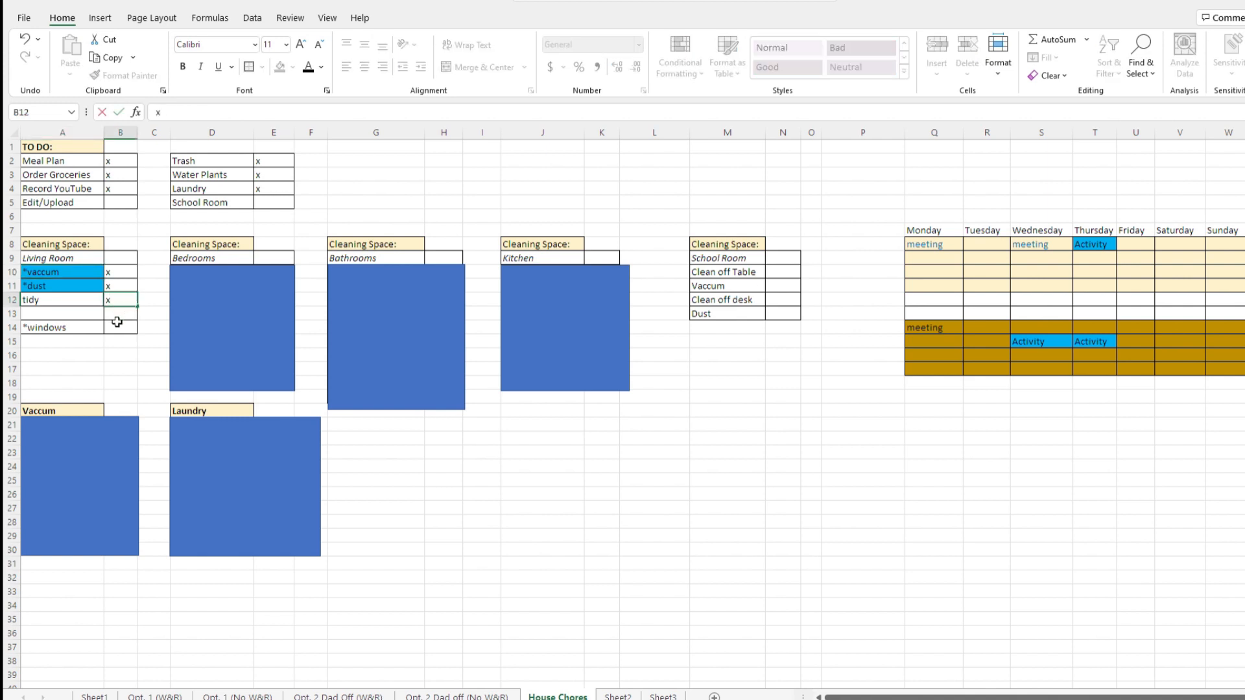
left_click(117, 321)
left_click_drag(28, 242, 127, 325)
left_click(125, 325)
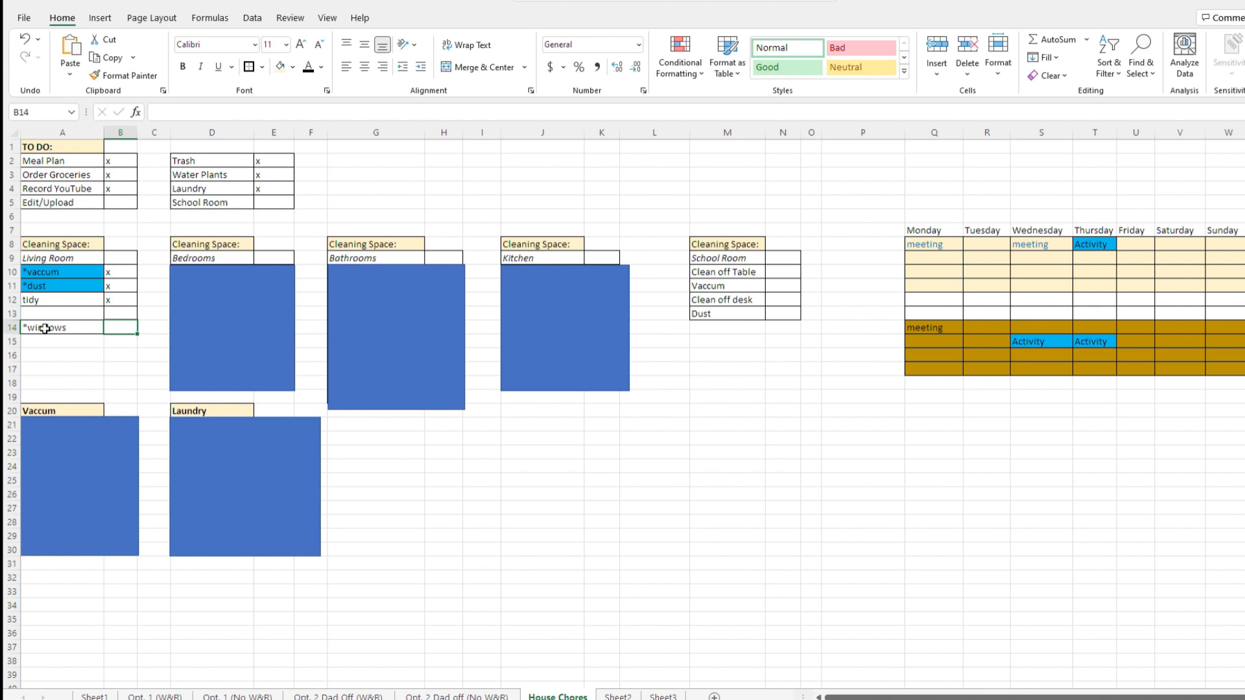
left_click(37, 297)
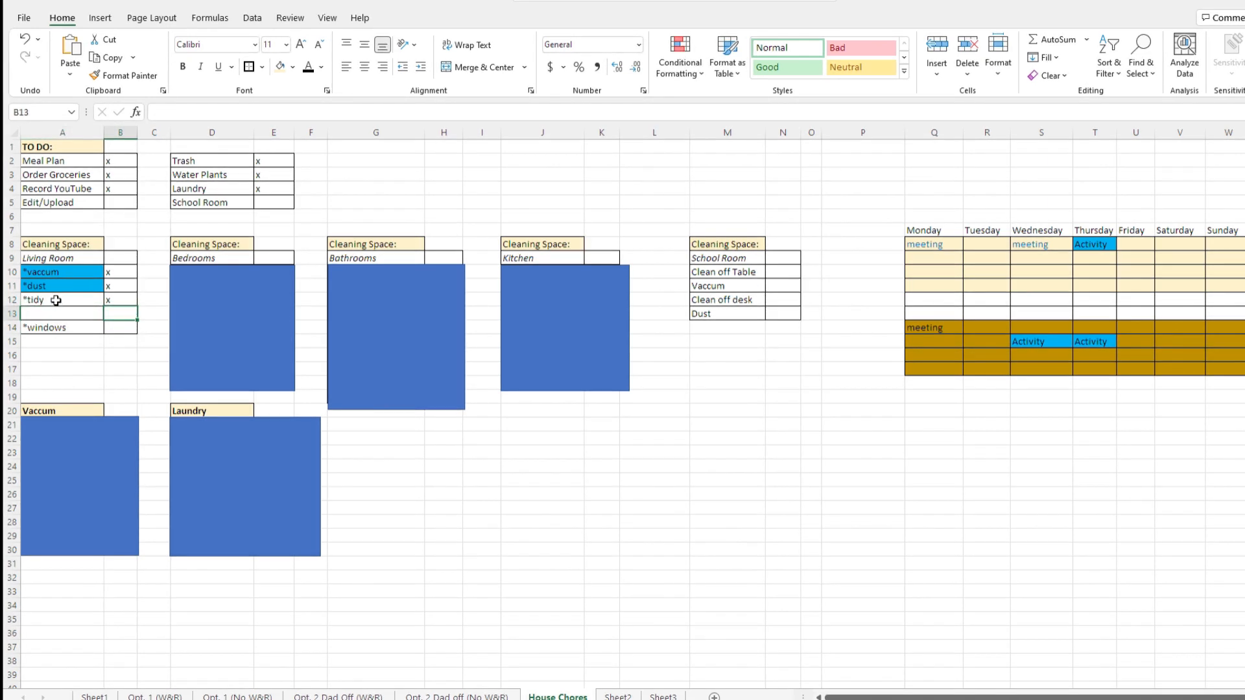
left_click(50, 303)
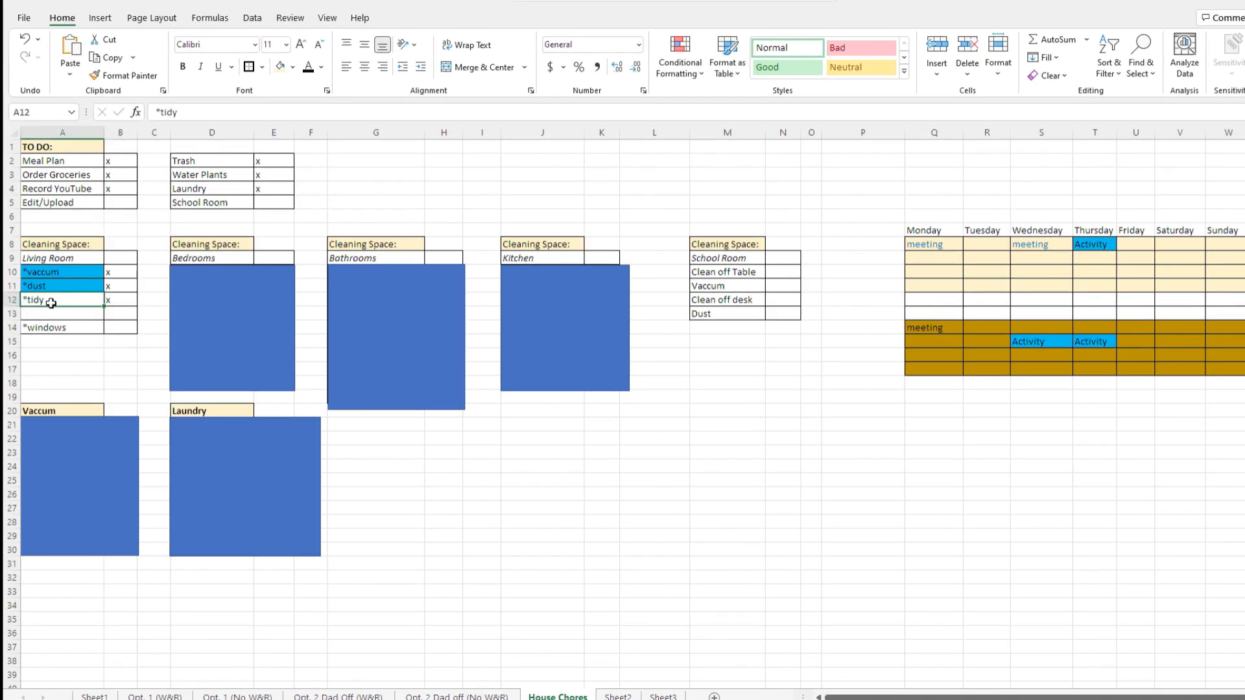
Step: Enter 5 minute tidy in cell I25 and put a thick outside border around I25:J25
left_click(469, 474)
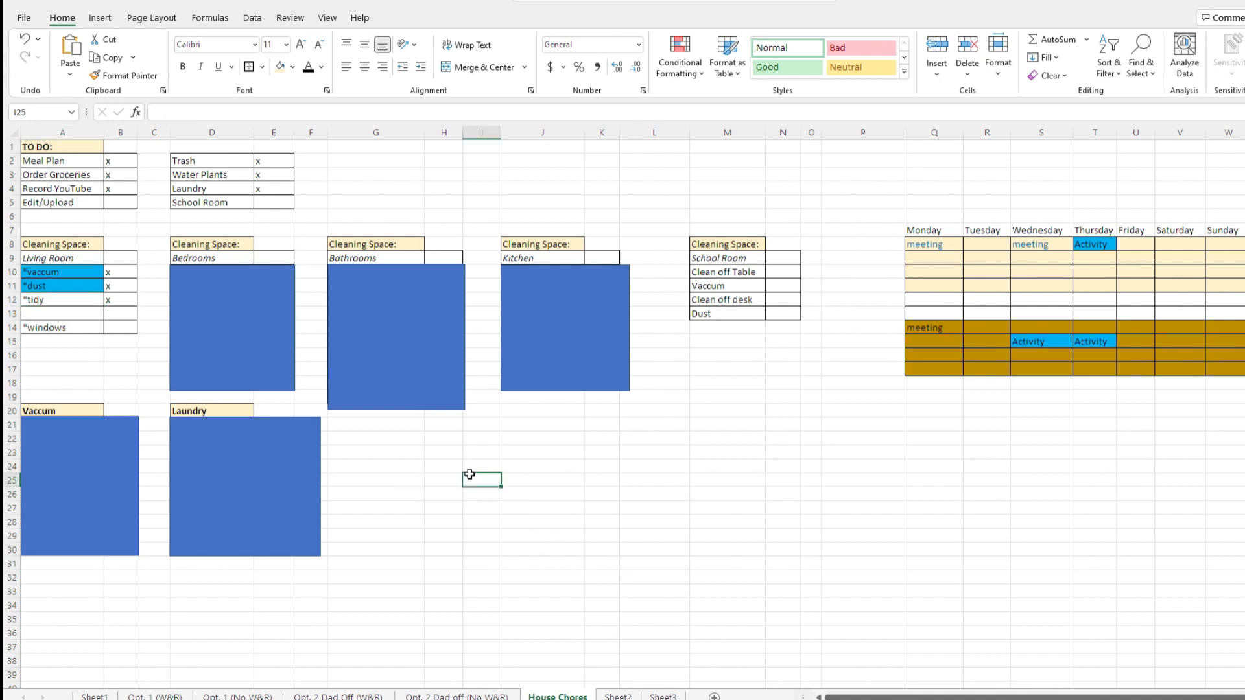
type("5 minute tidy")
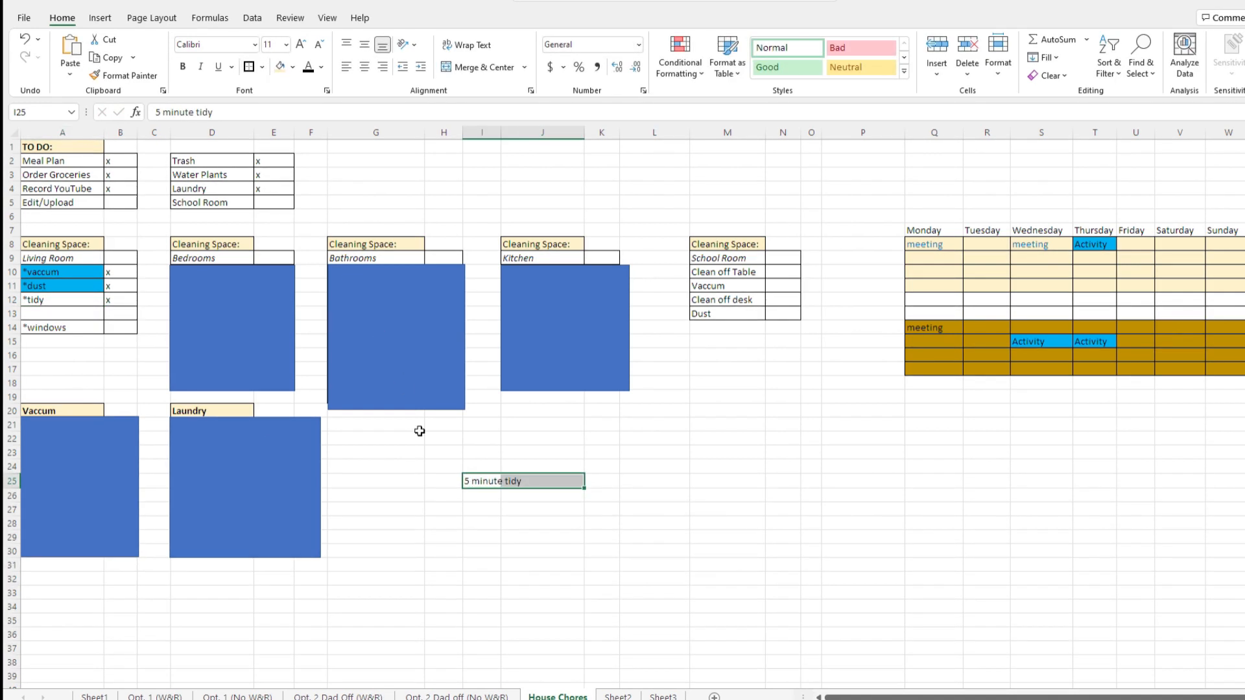
left_click_drag(444, 522, 451, 509)
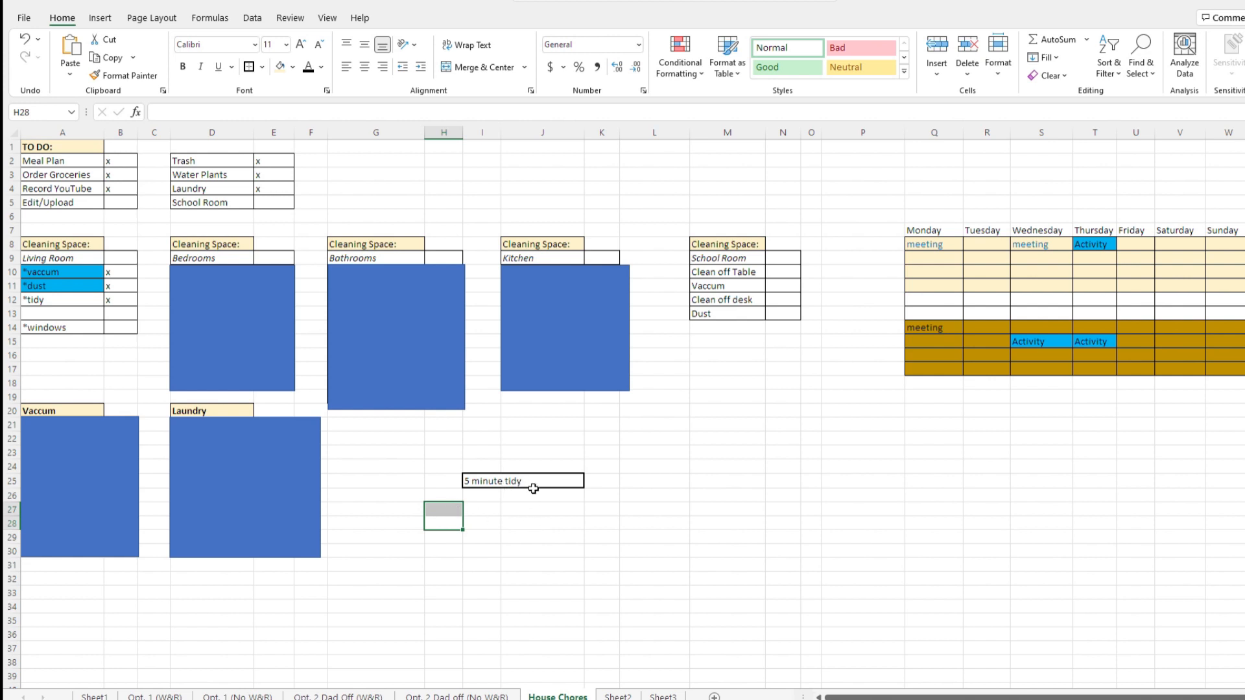
left_click(484, 500)
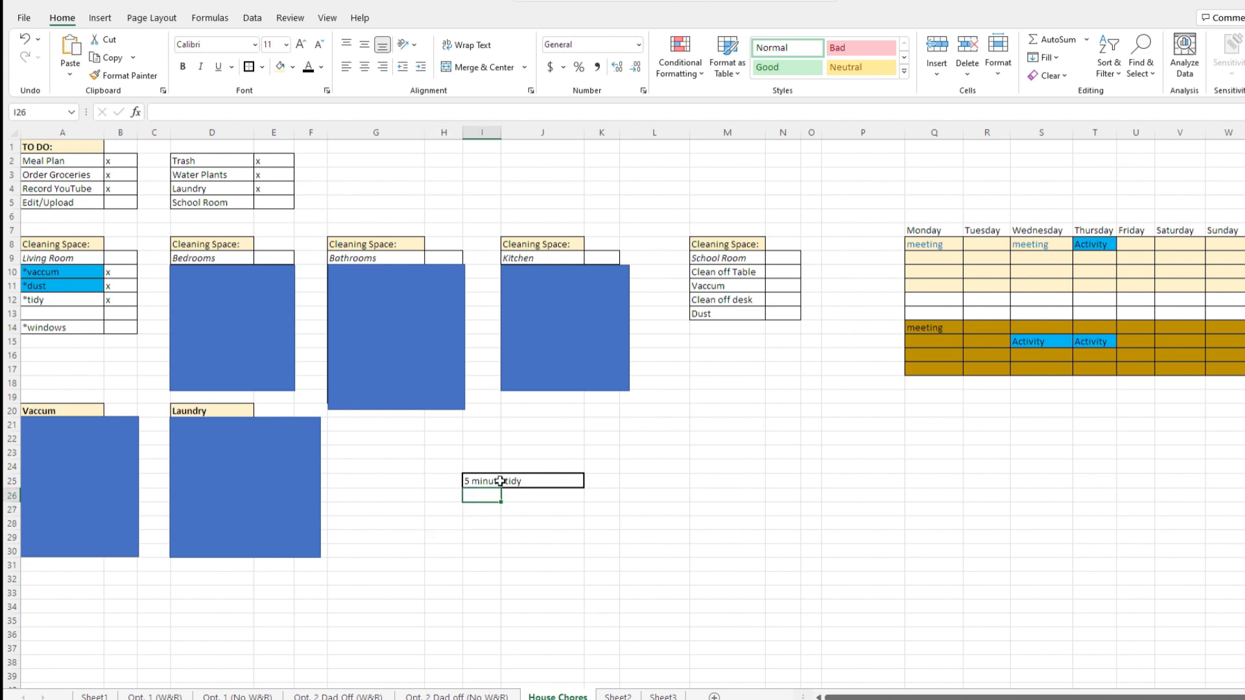
left_click(508, 479)
left_click(480, 480)
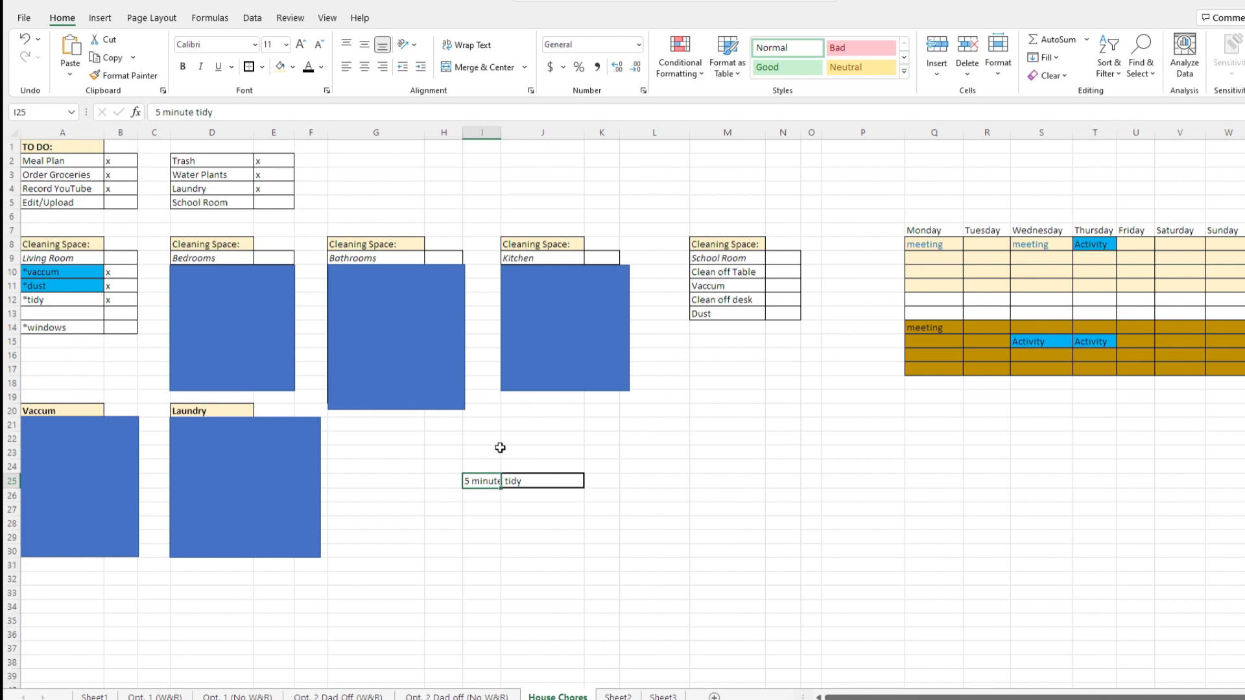
left_click(480, 495)
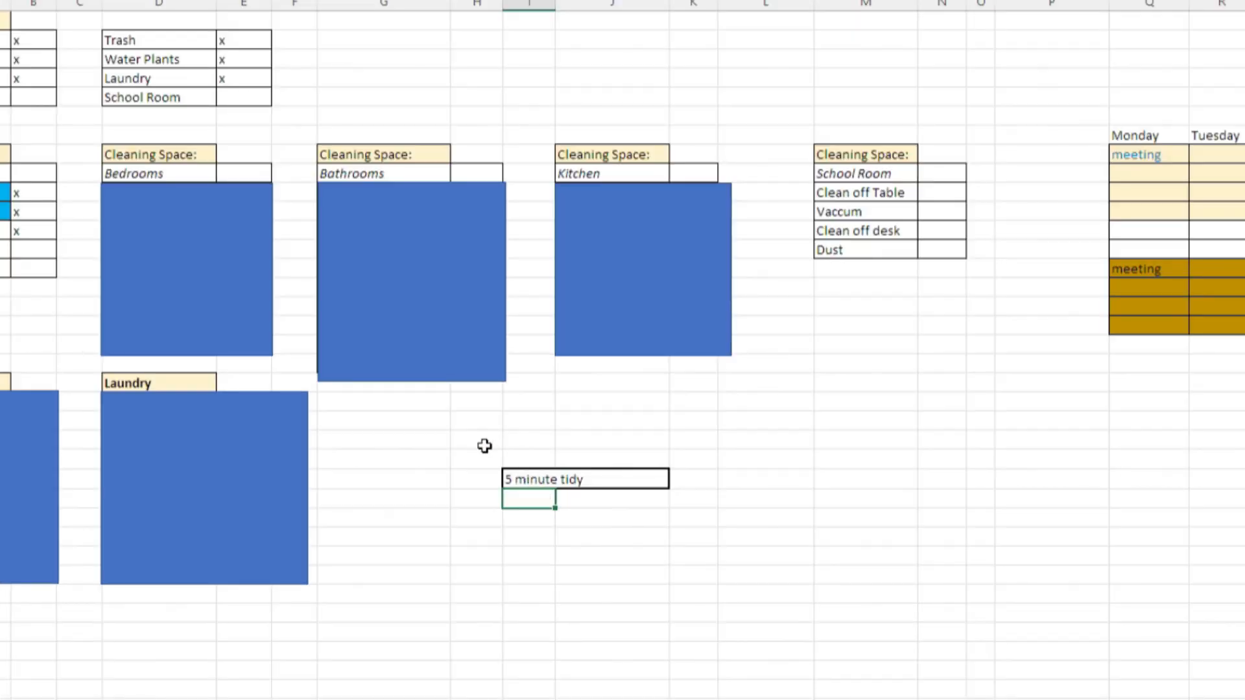
Step: Fill the range H23:K29 around the 5 minute tidy box with yellow
left_click_drag(449, 457, 609, 538)
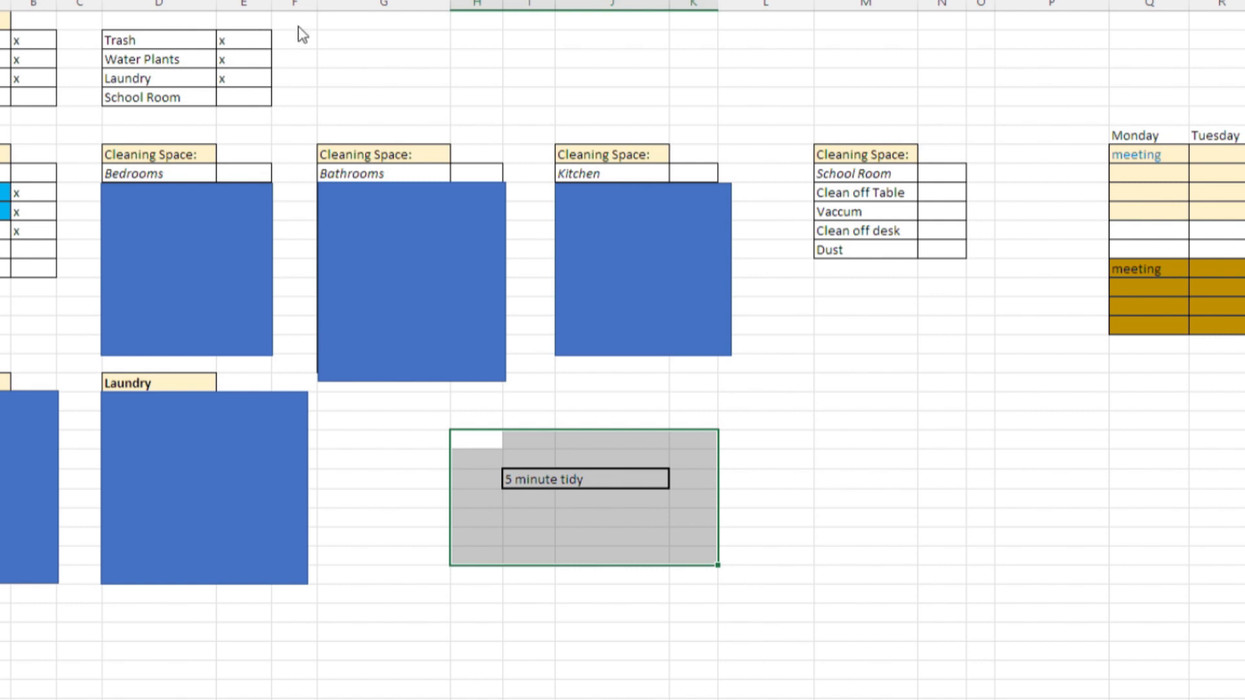
left_click(301, 94)
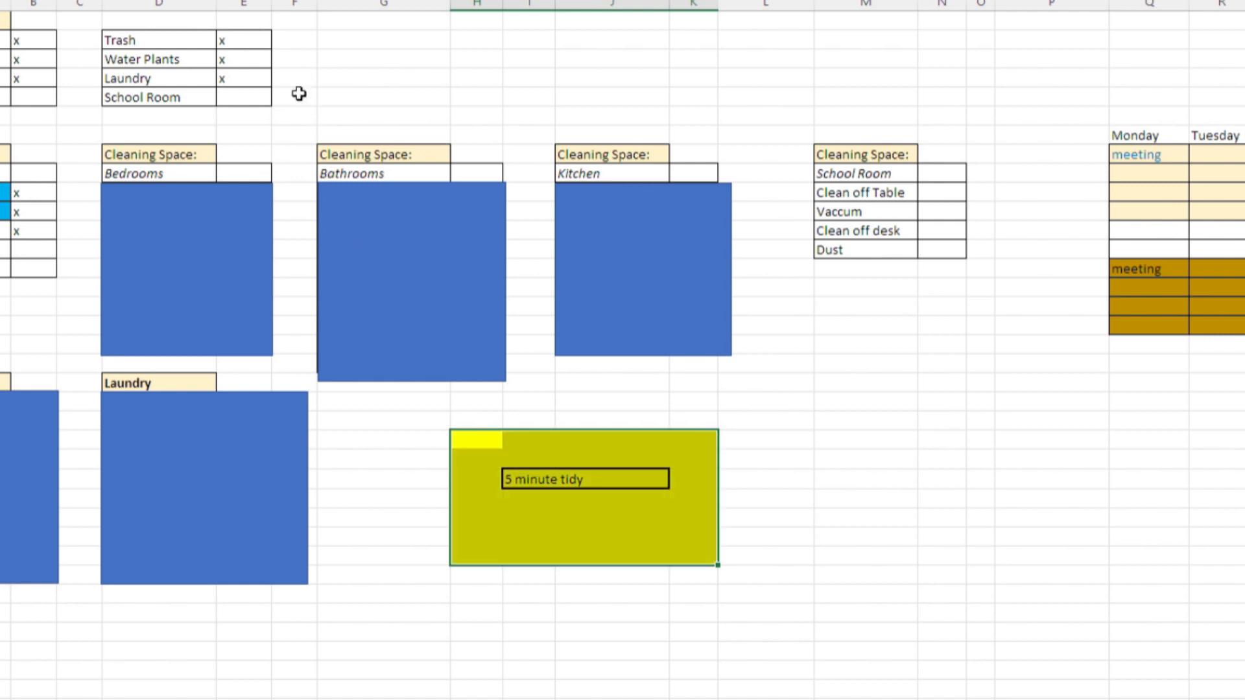
left_click(739, 422)
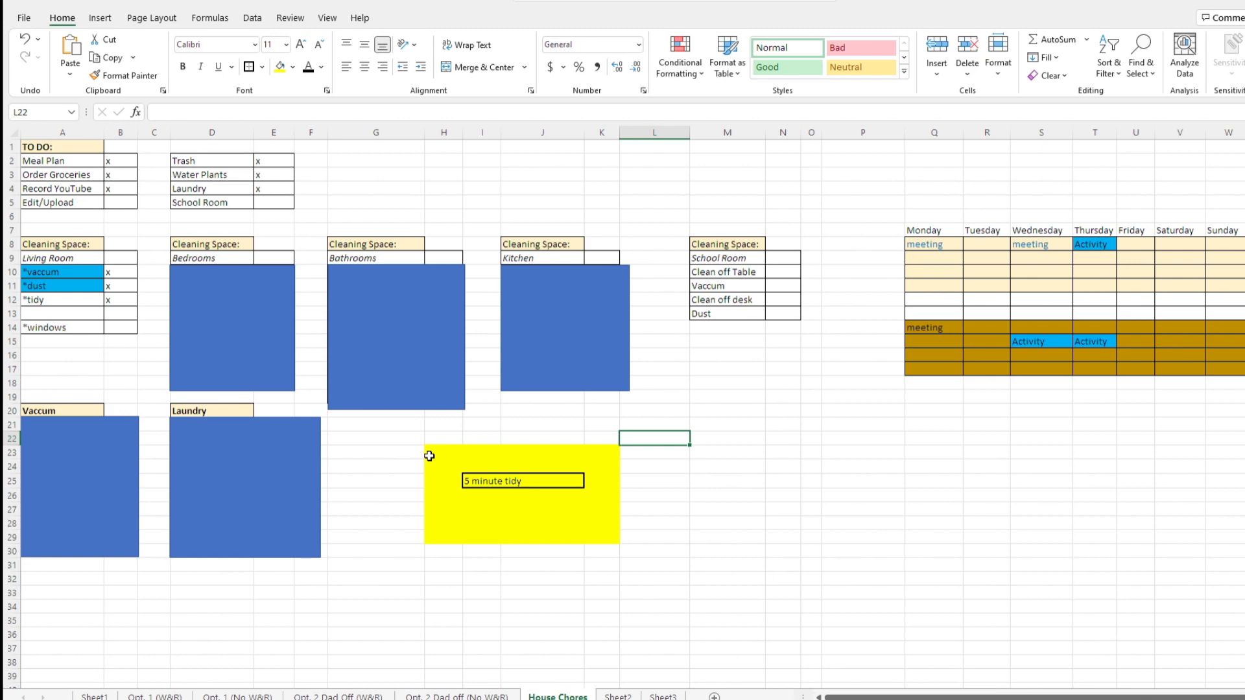
Step: Enter the note "Don't just throw on the floor." in cell H23 of the yellow block
left_click(455, 452)
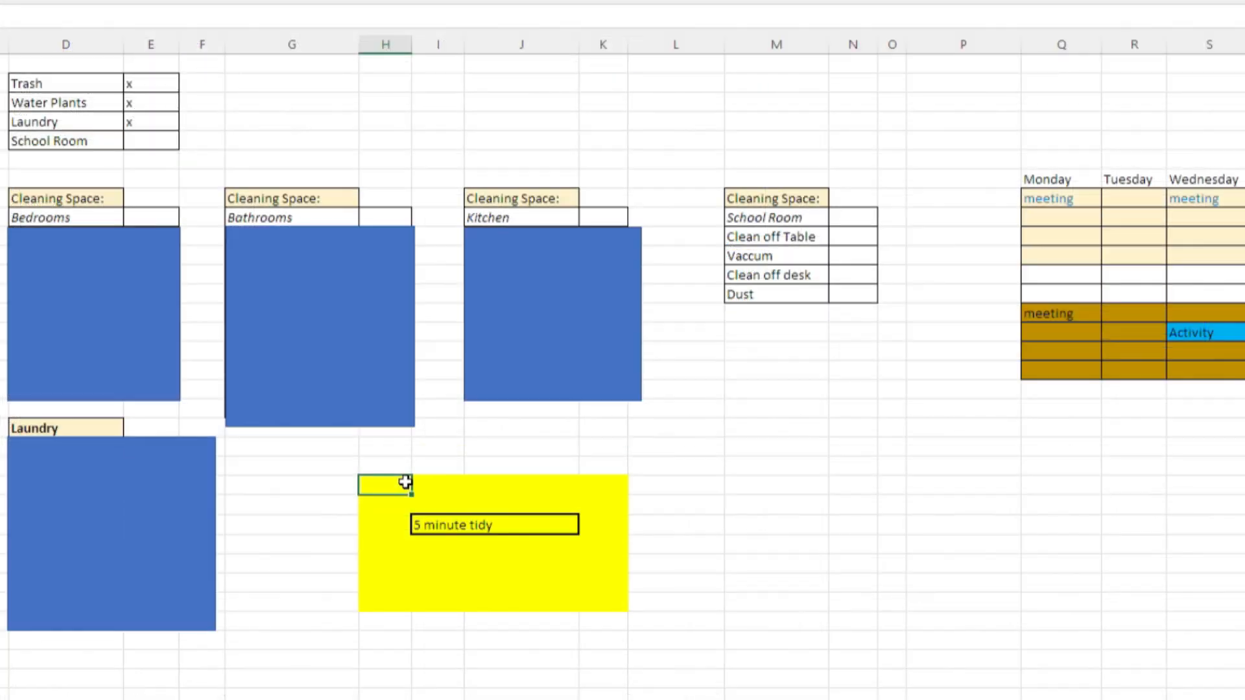
type("Don't just throw on th")
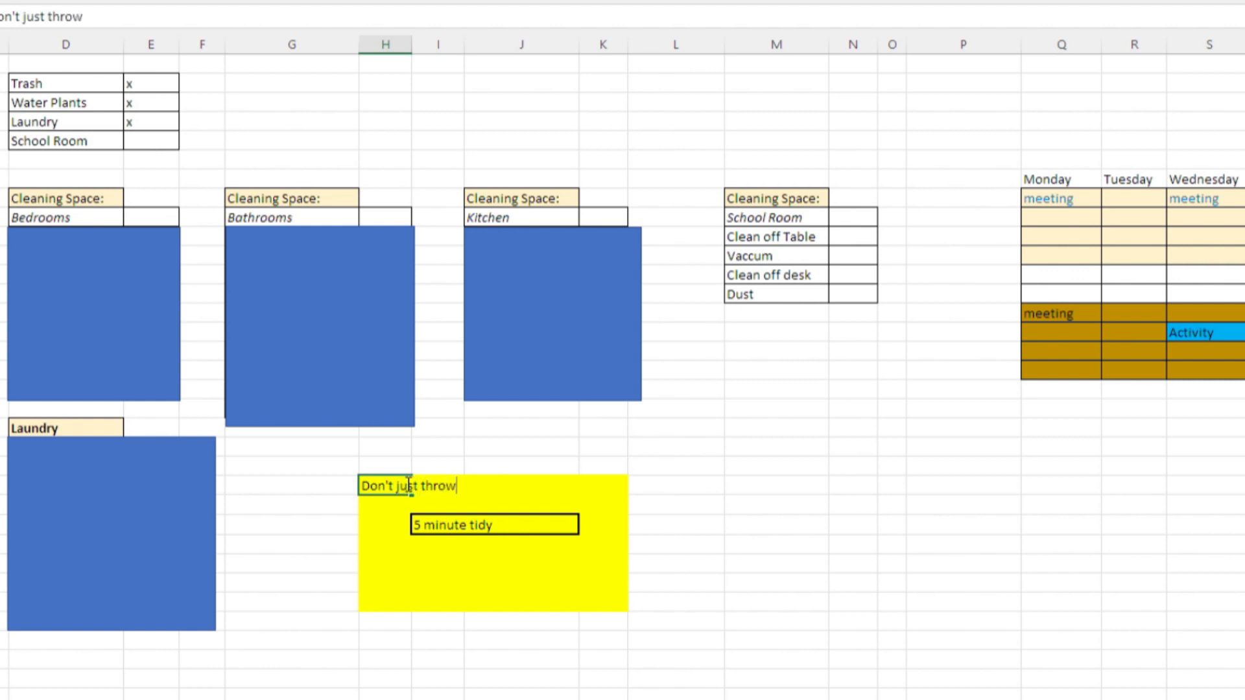
type("e floor.")
key("Return")
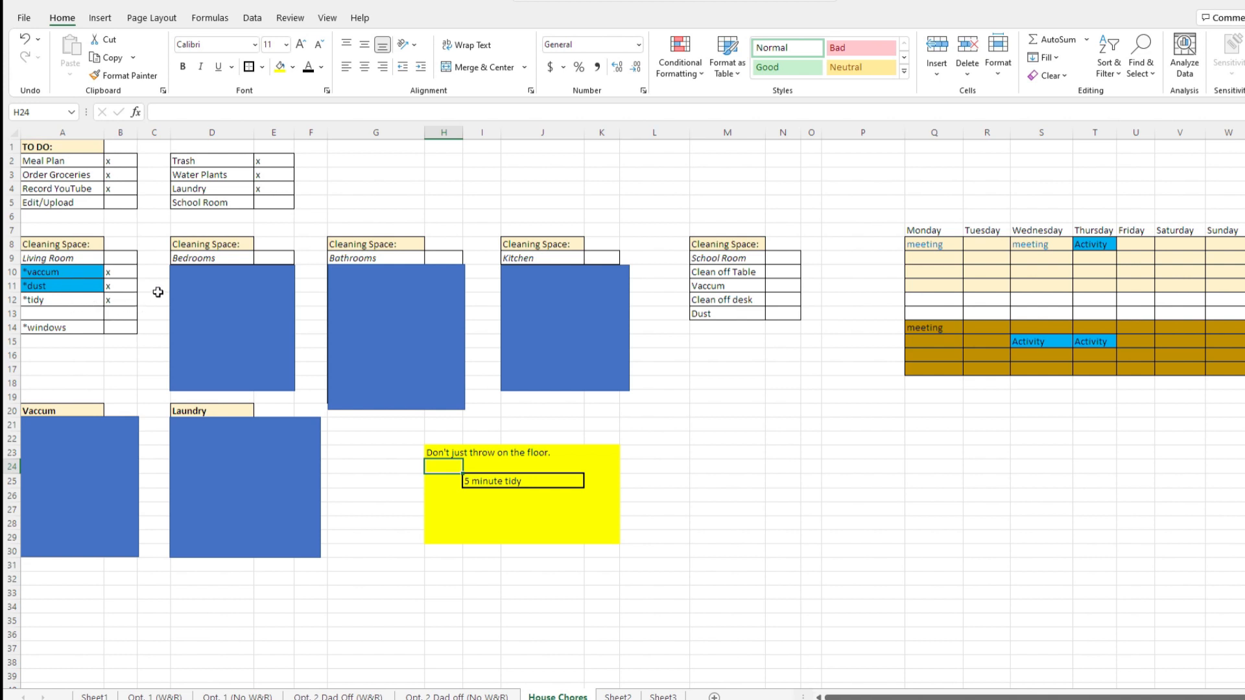
Step: Delete the blue shape covering the Bedrooms chores and go through the completion marks in E10:E14
left_click(232, 299)
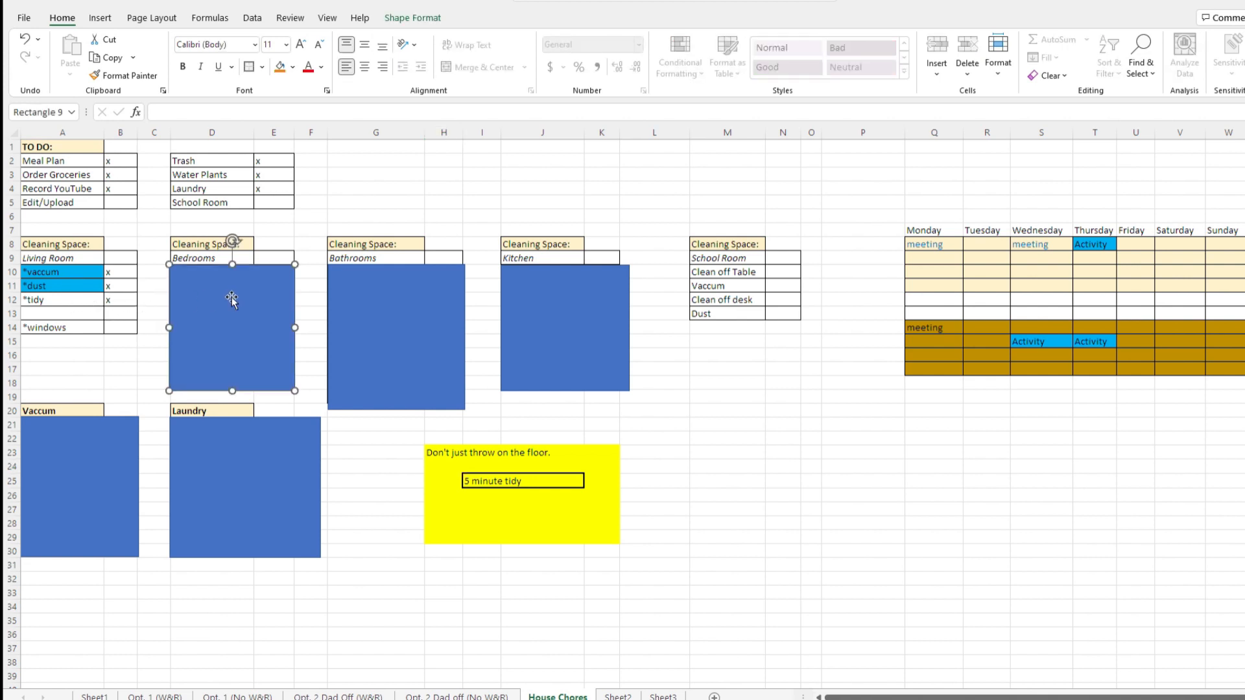
key("Delete")
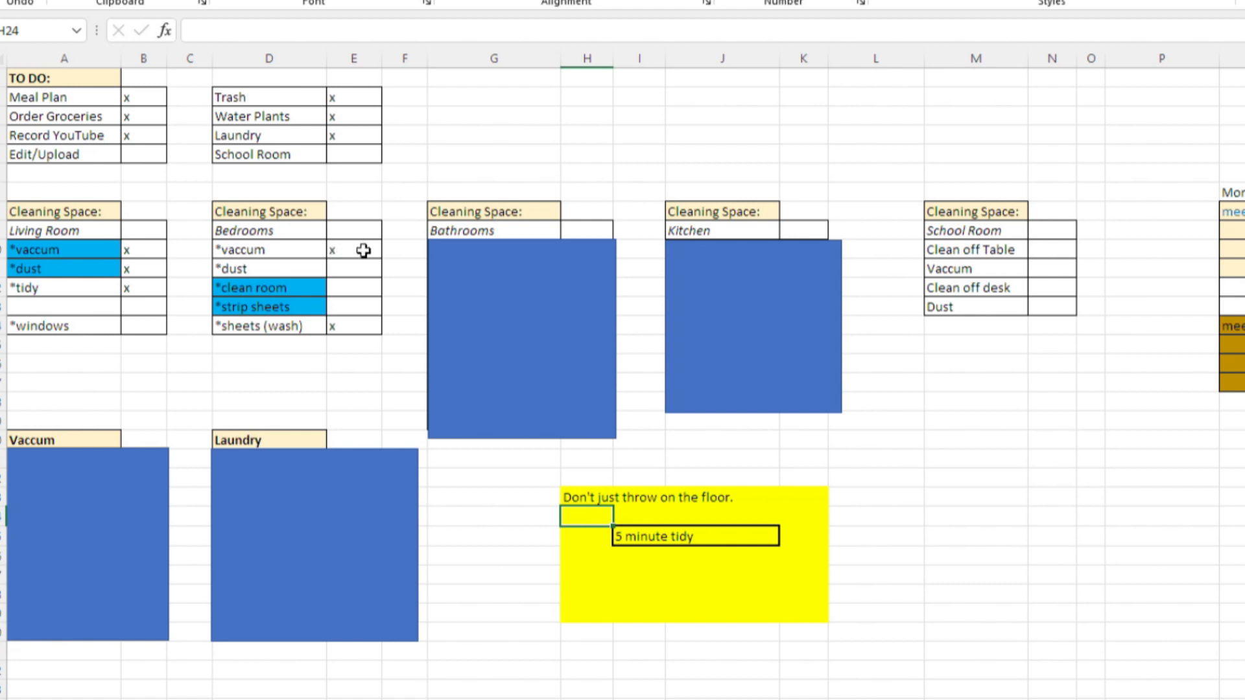
left_click(361, 250)
left_click(362, 274)
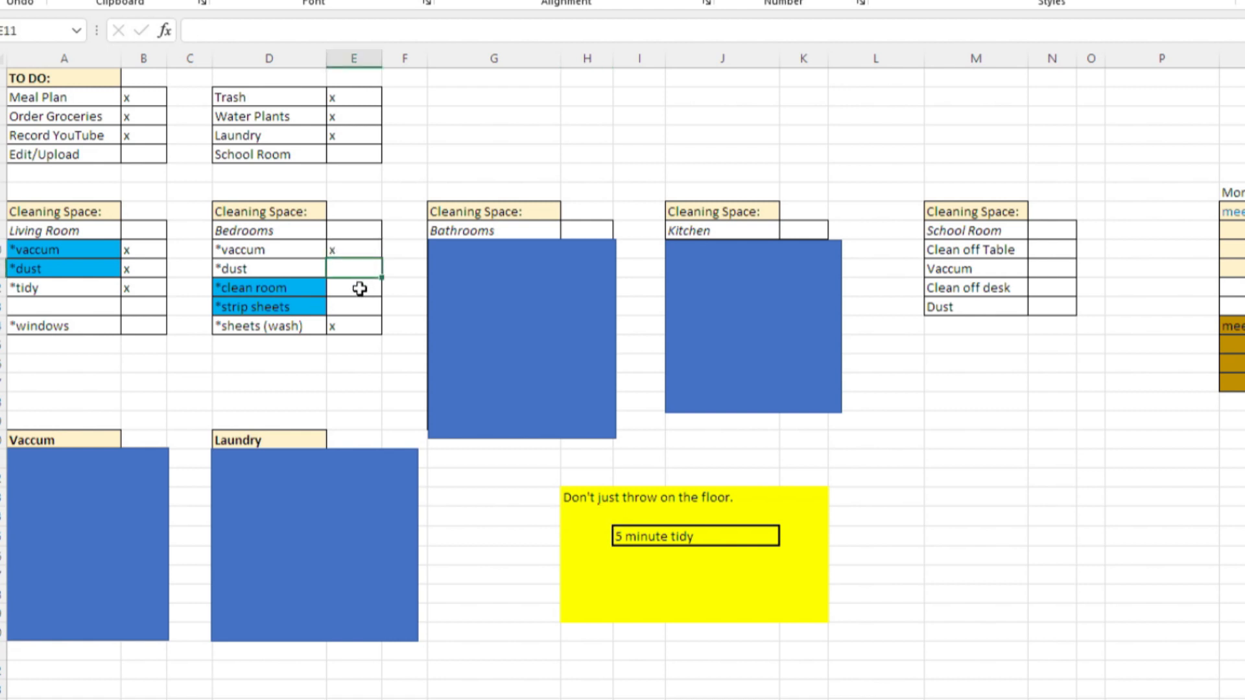
left_click(359, 290)
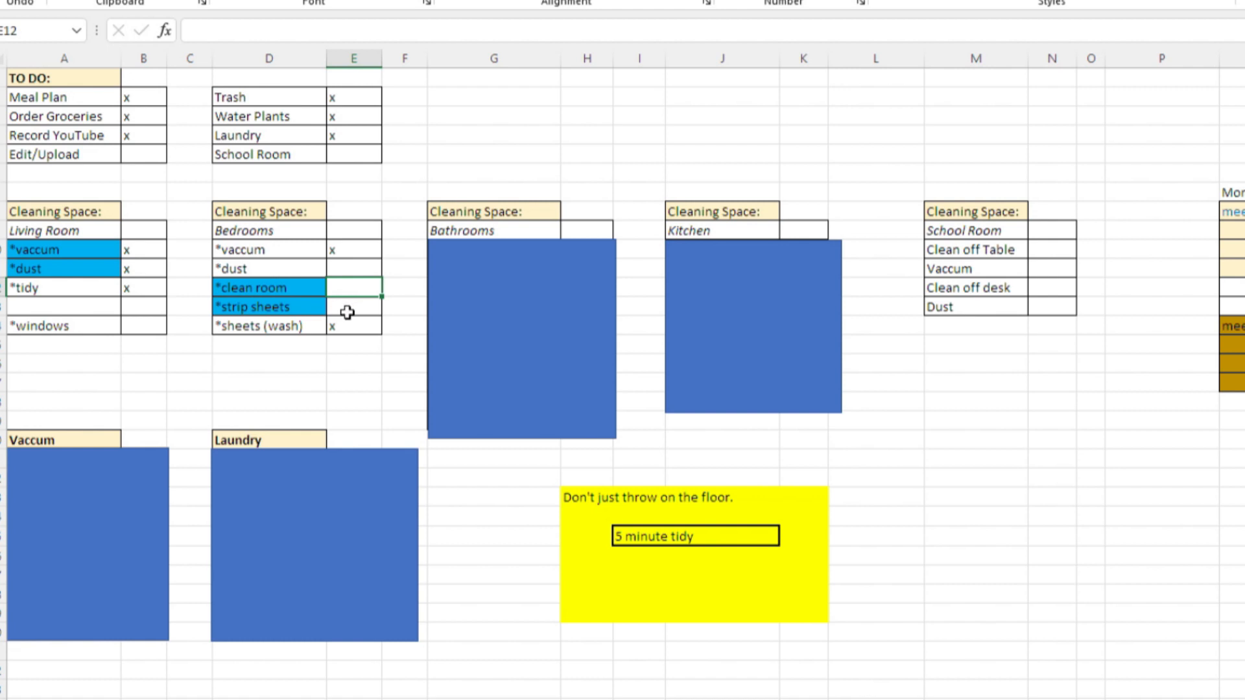
left_click(352, 306)
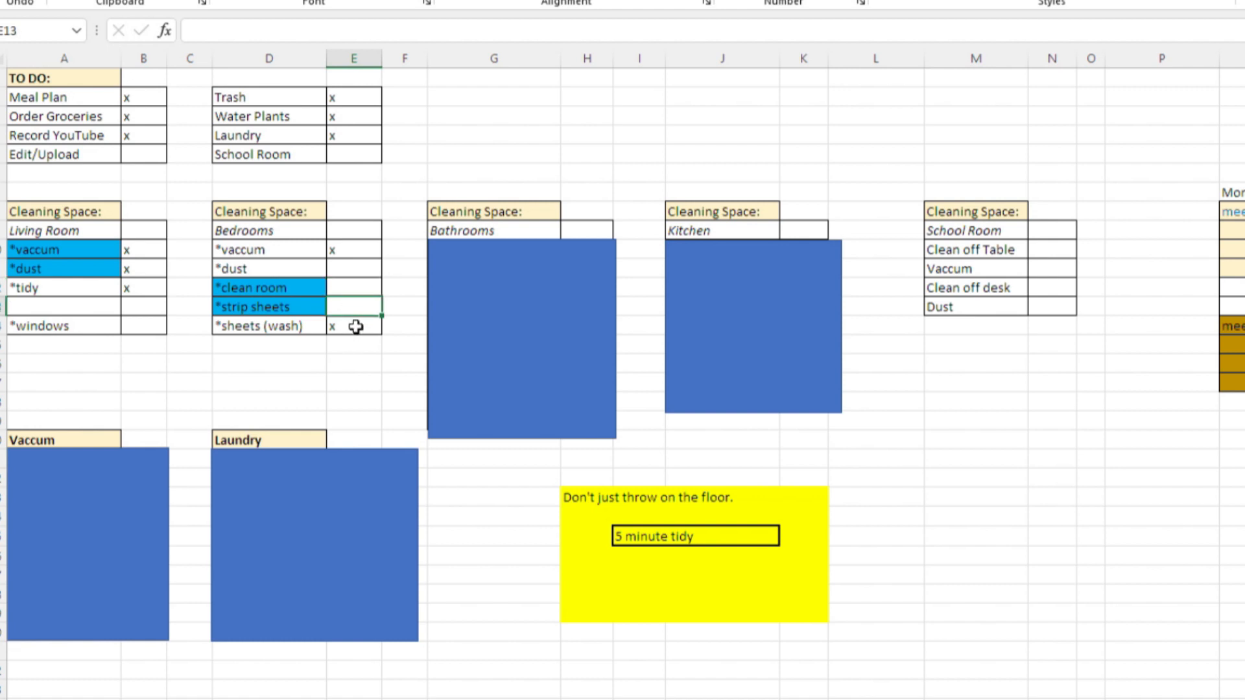
left_click(356, 326)
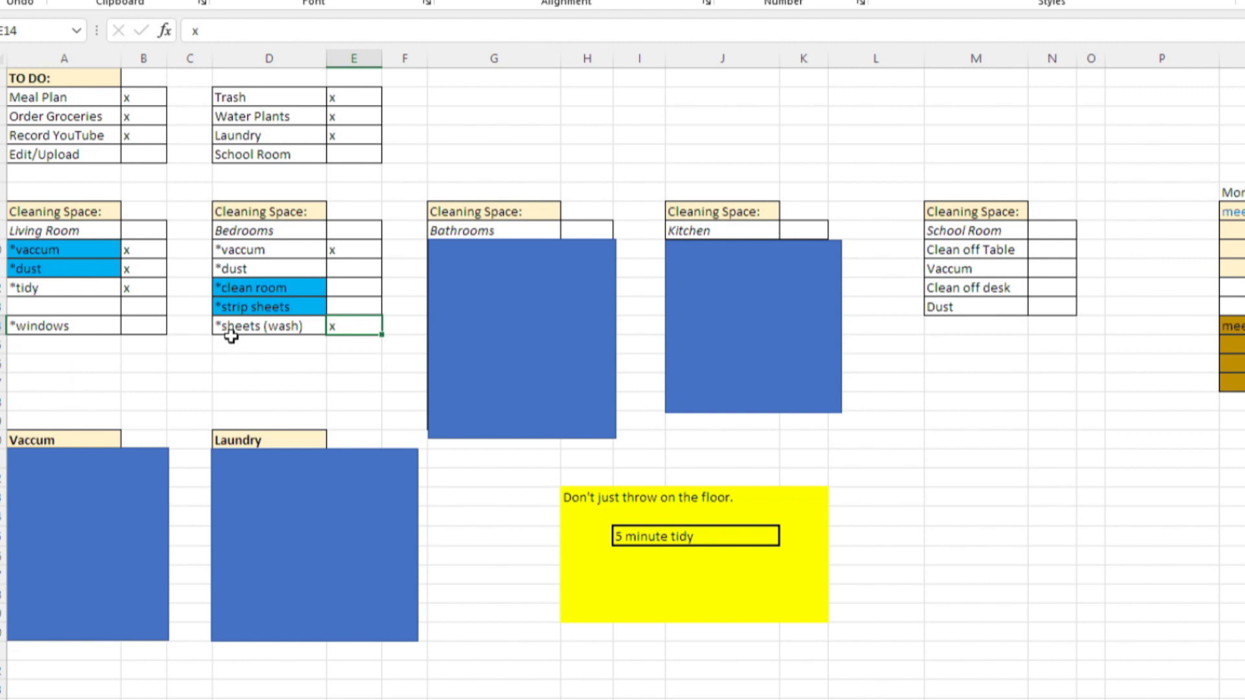
Step: Look over the Bedrooms chores in column D, including dust, clean room, strip sheets and sheets (wash)
left_click_drag(233, 250, 361, 347)
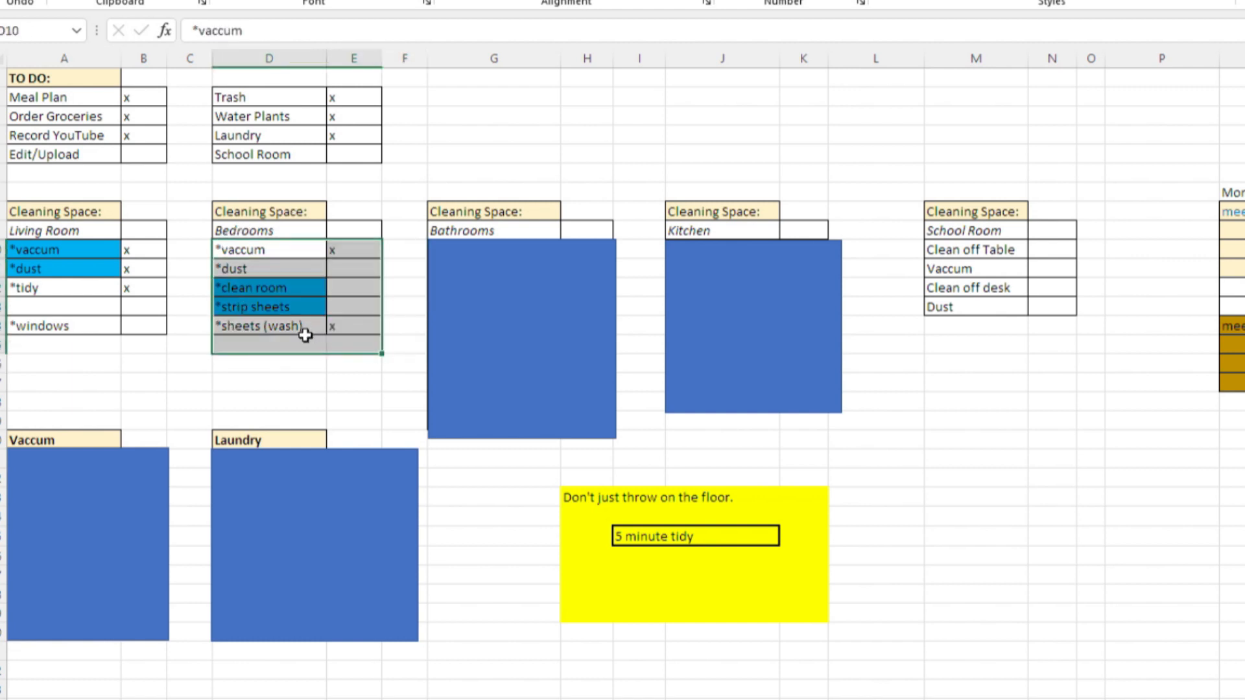
left_click(241, 329)
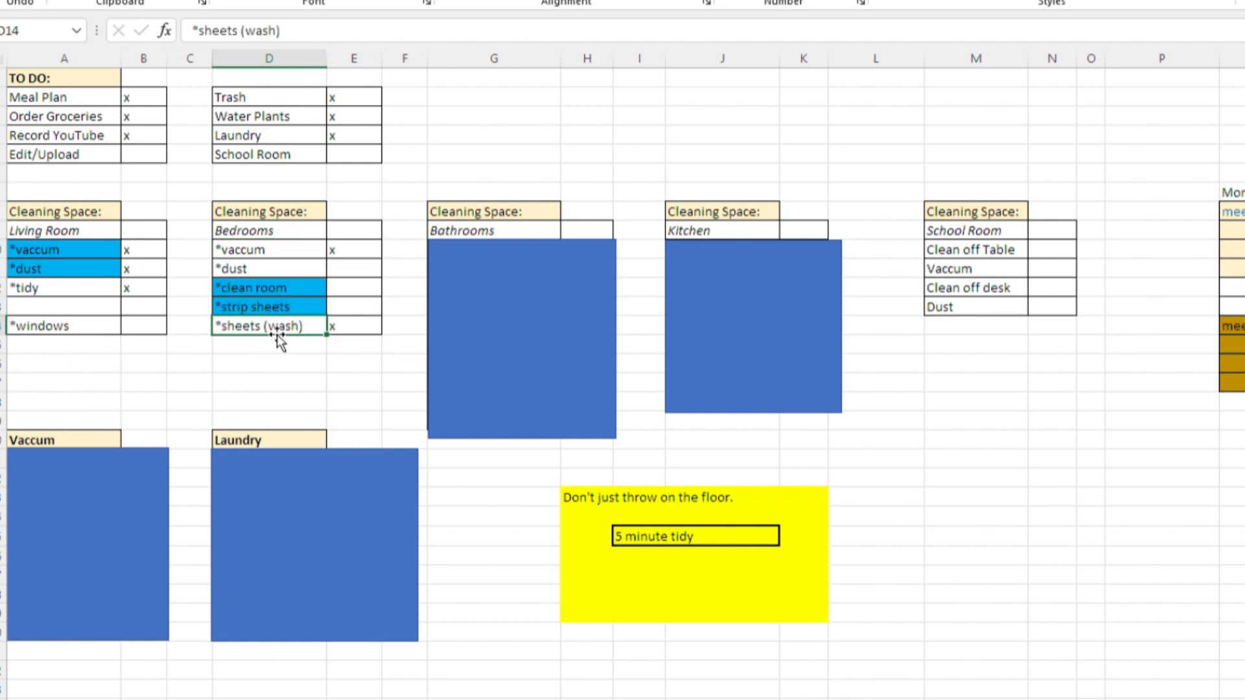
left_click(300, 291)
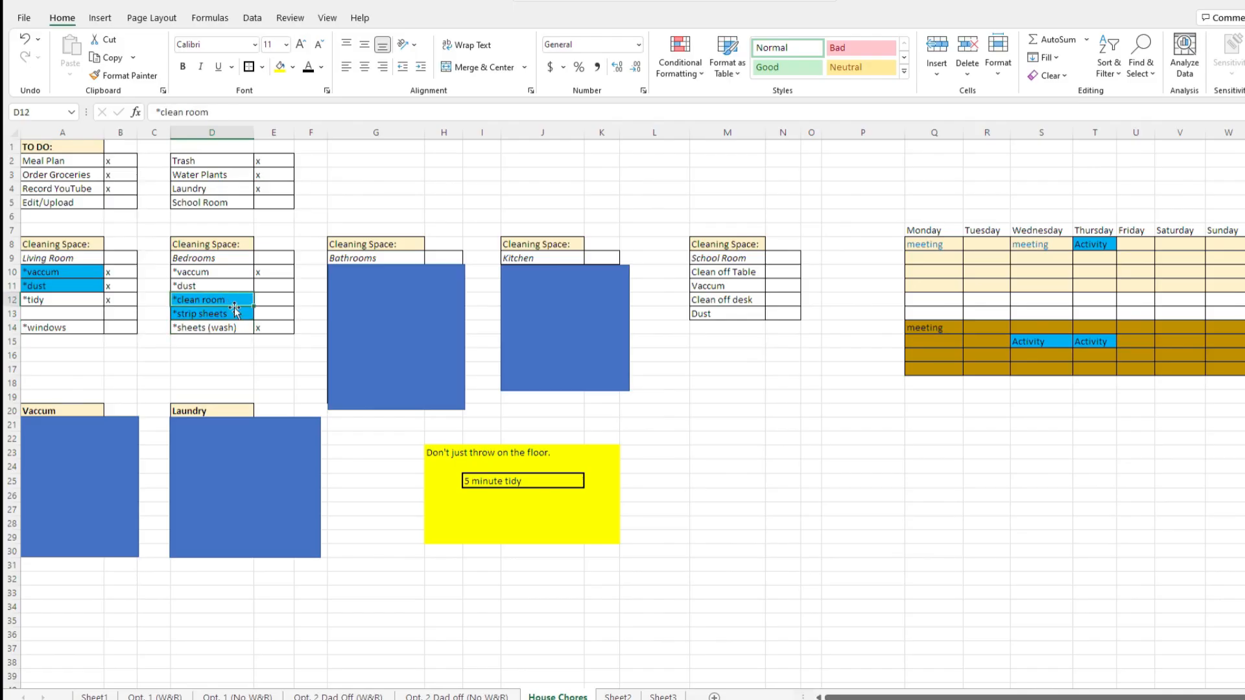
left_click(235, 314)
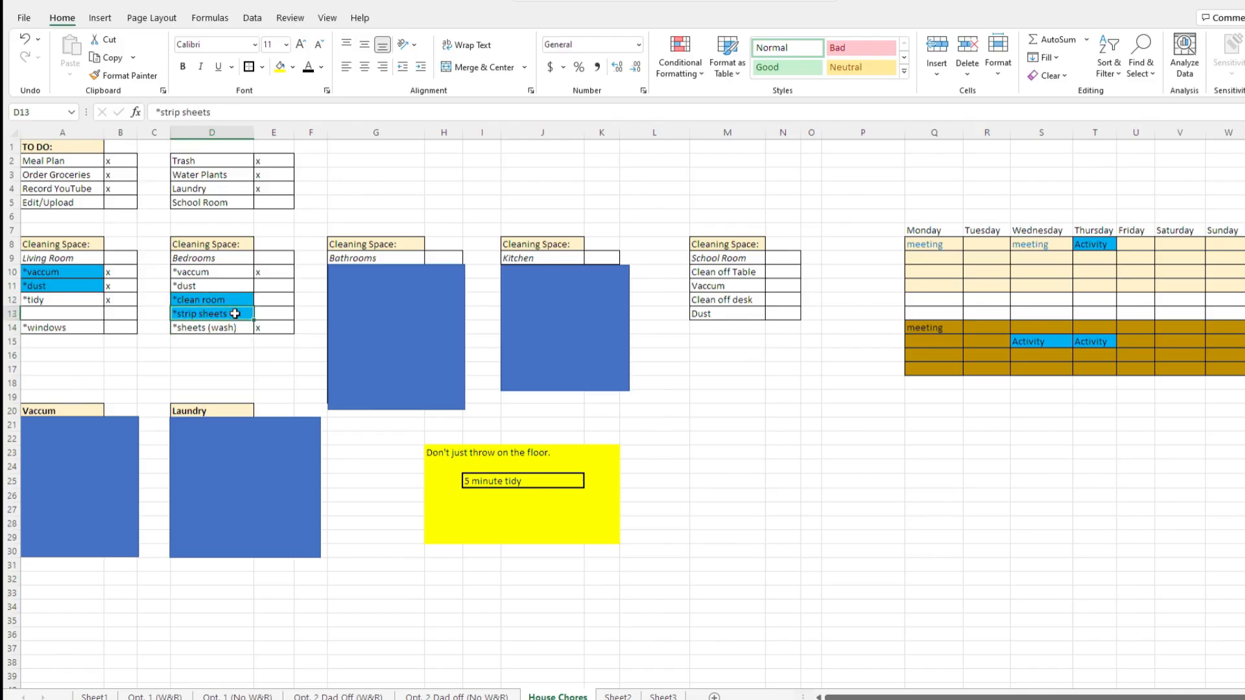
left_click(235, 301)
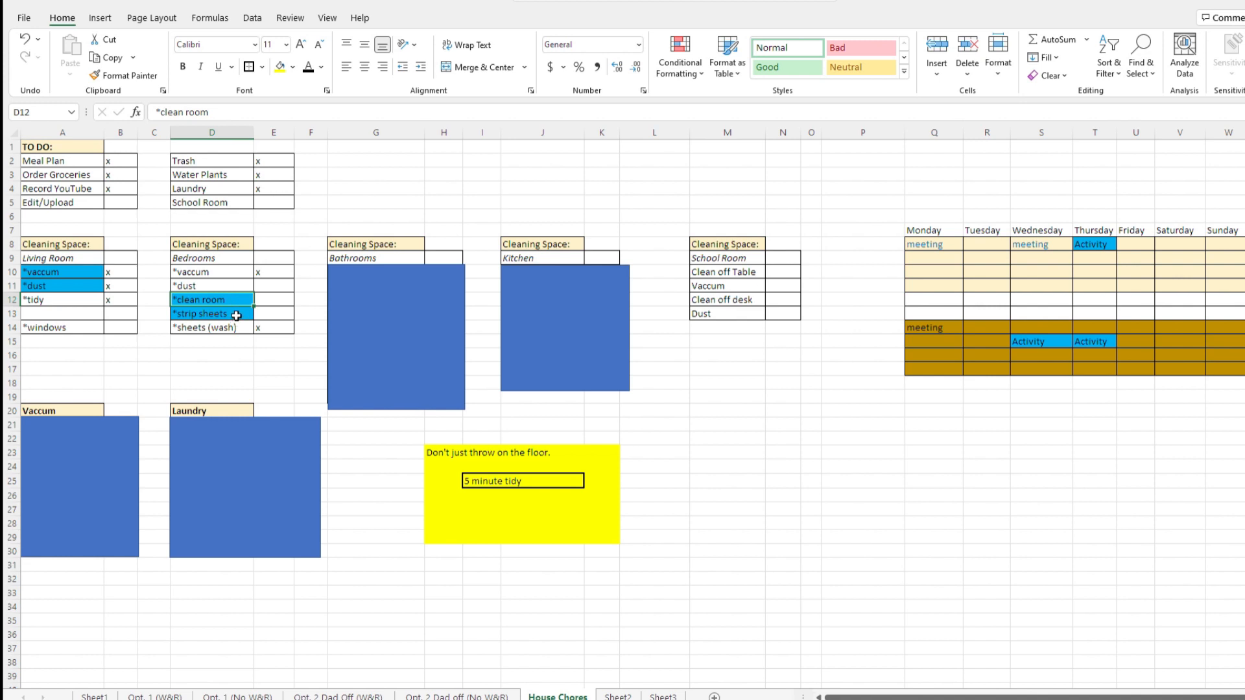
left_click(236, 315)
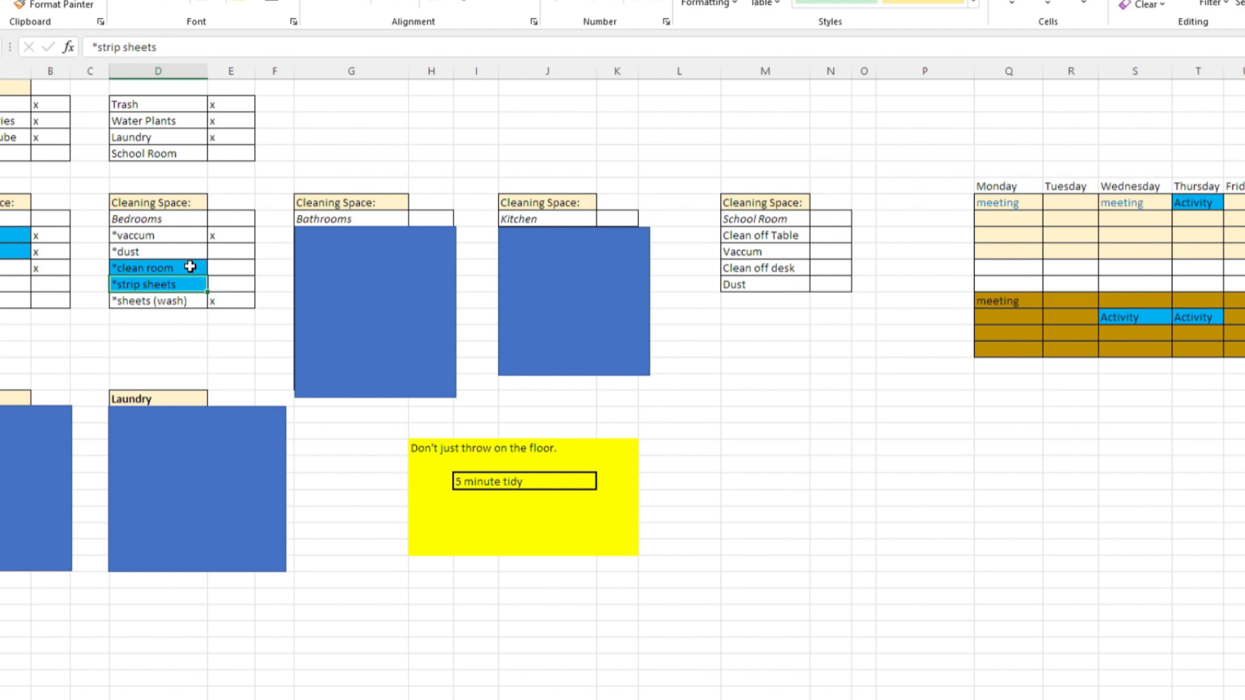
left_click_drag(181, 268, 185, 280)
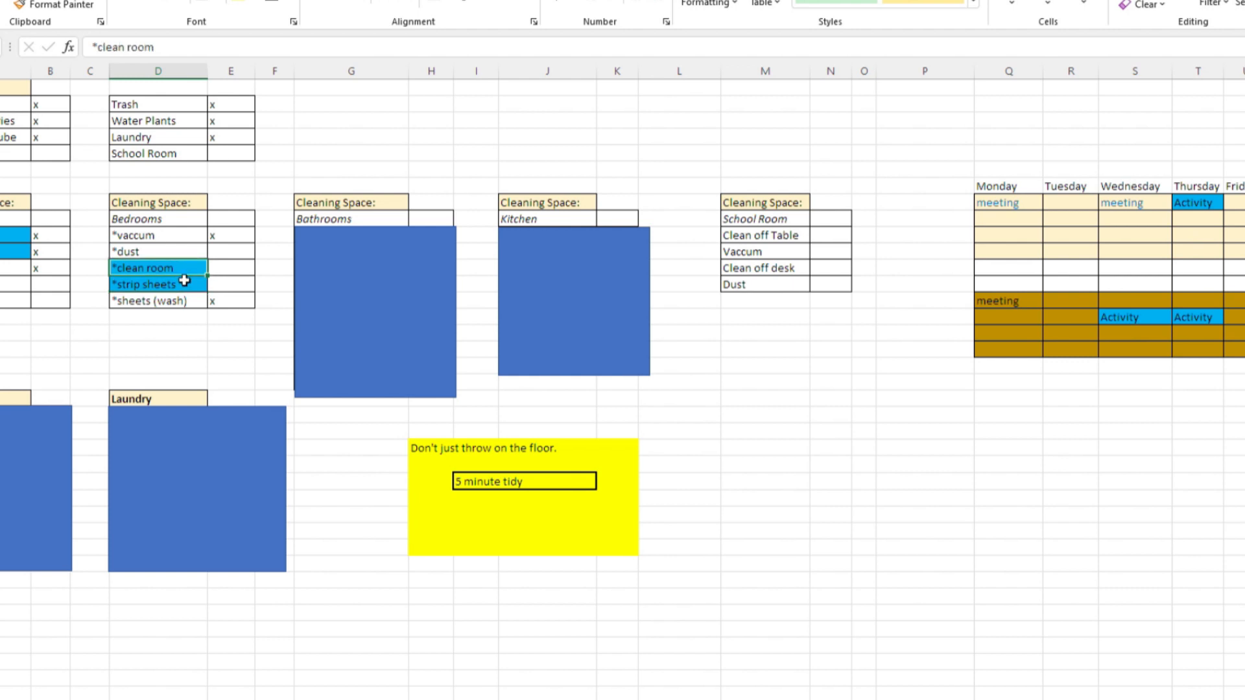
left_click(162, 250)
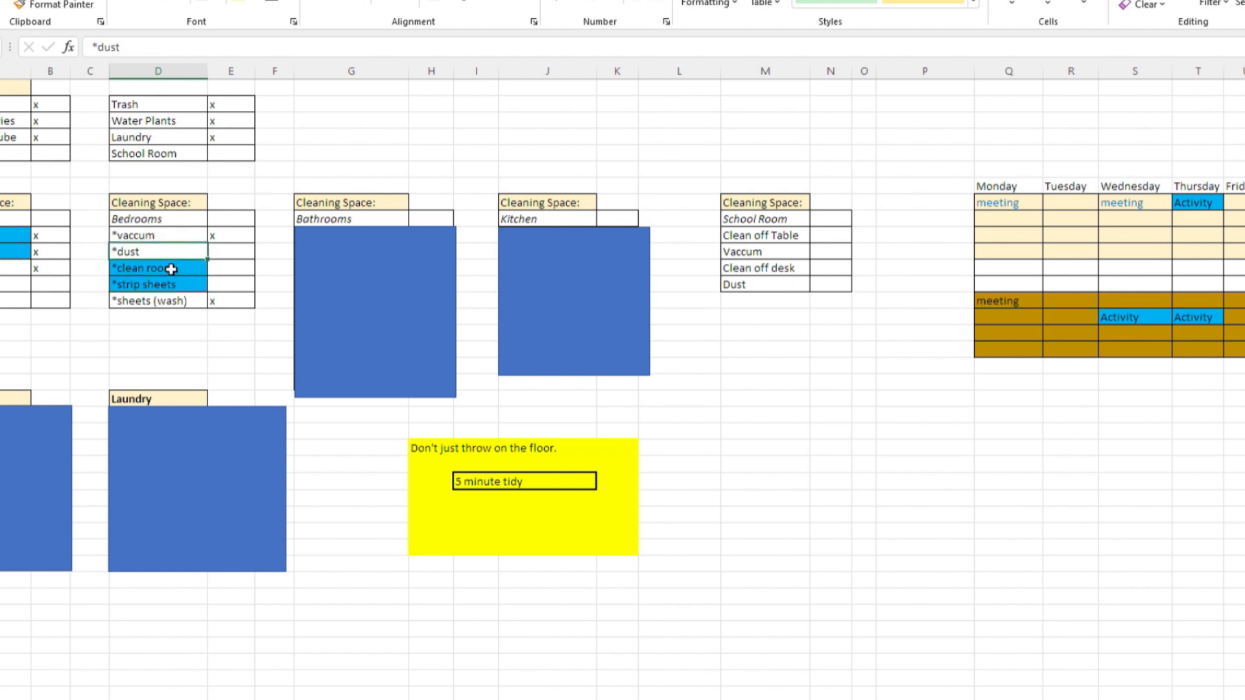
left_click(175, 302)
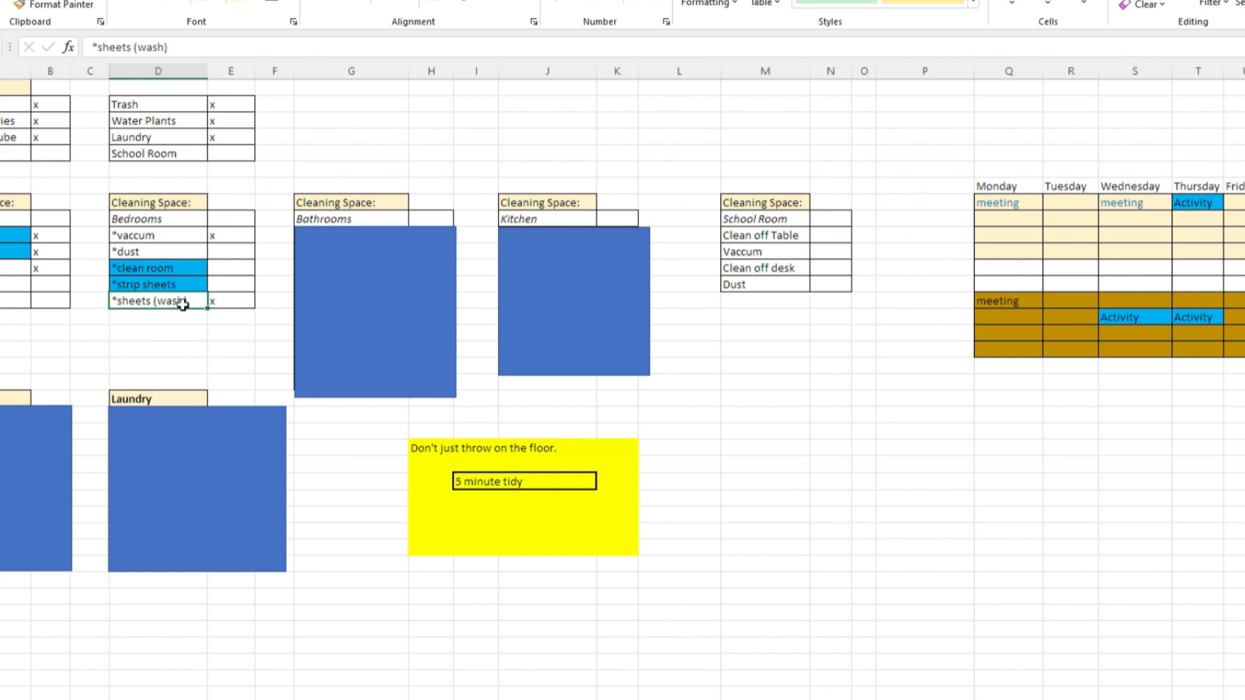
Step: Delete the blue shape covering the Bathrooms chores and look over each entry from counter in G10 to her sink in G19
left_click(329, 276)
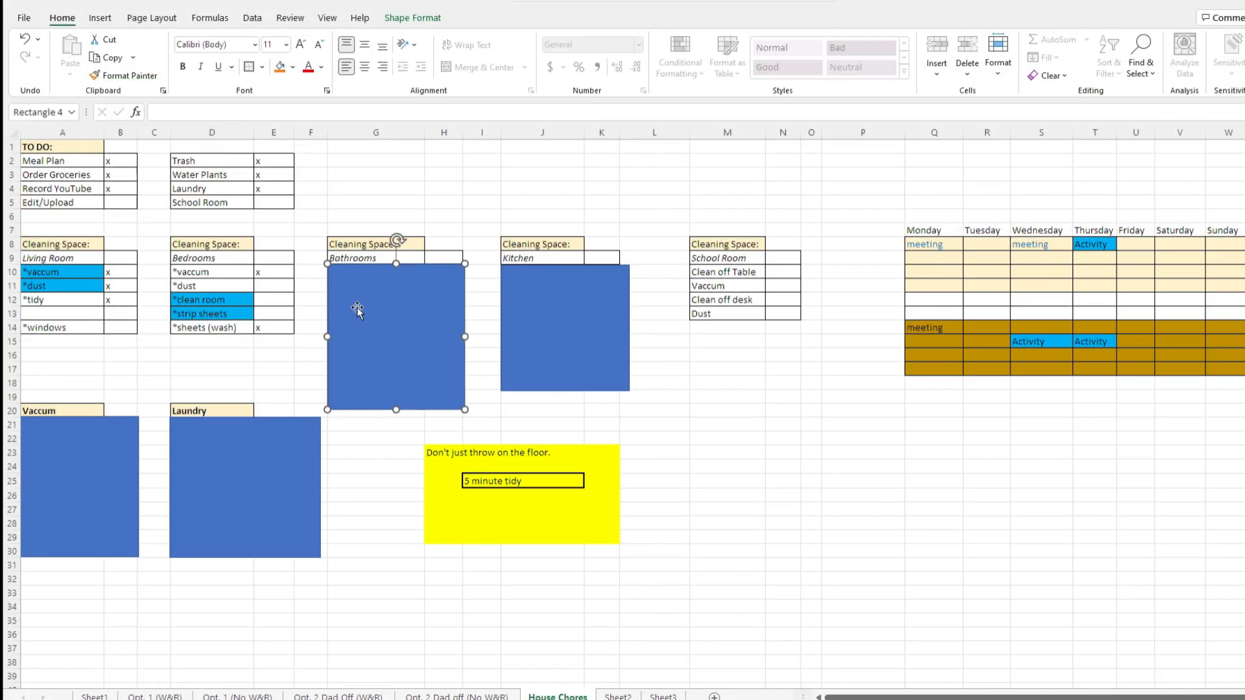
key("Delete")
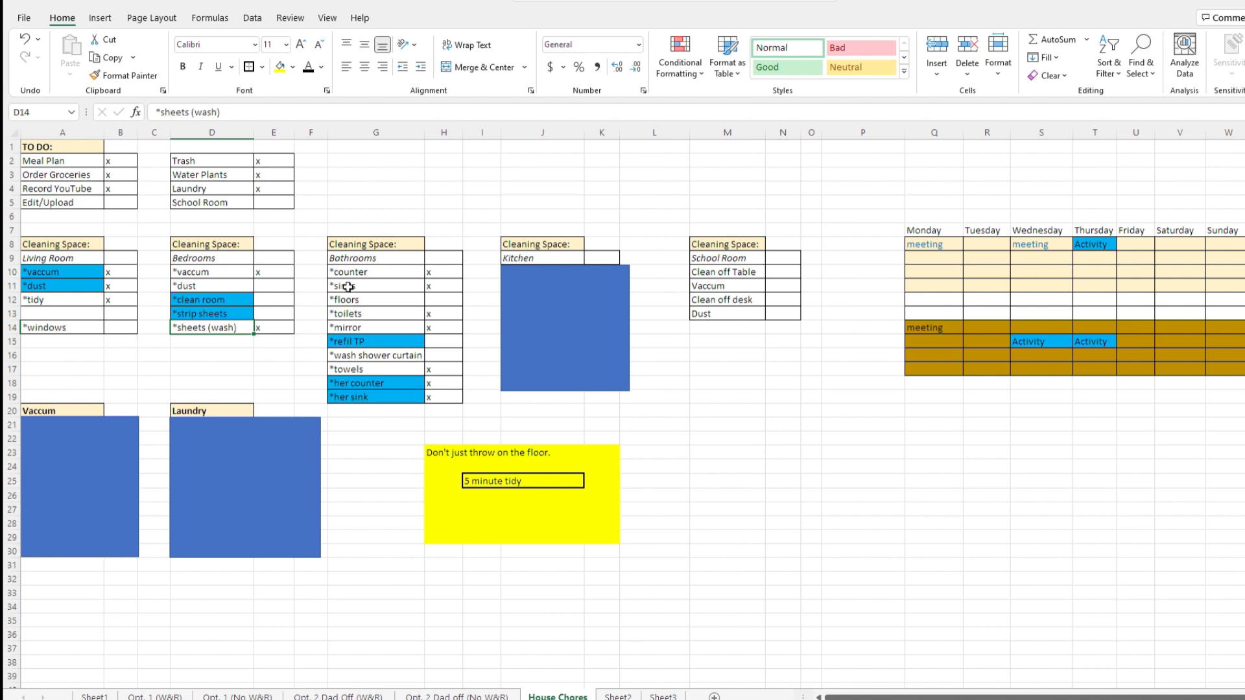
left_click(362, 260)
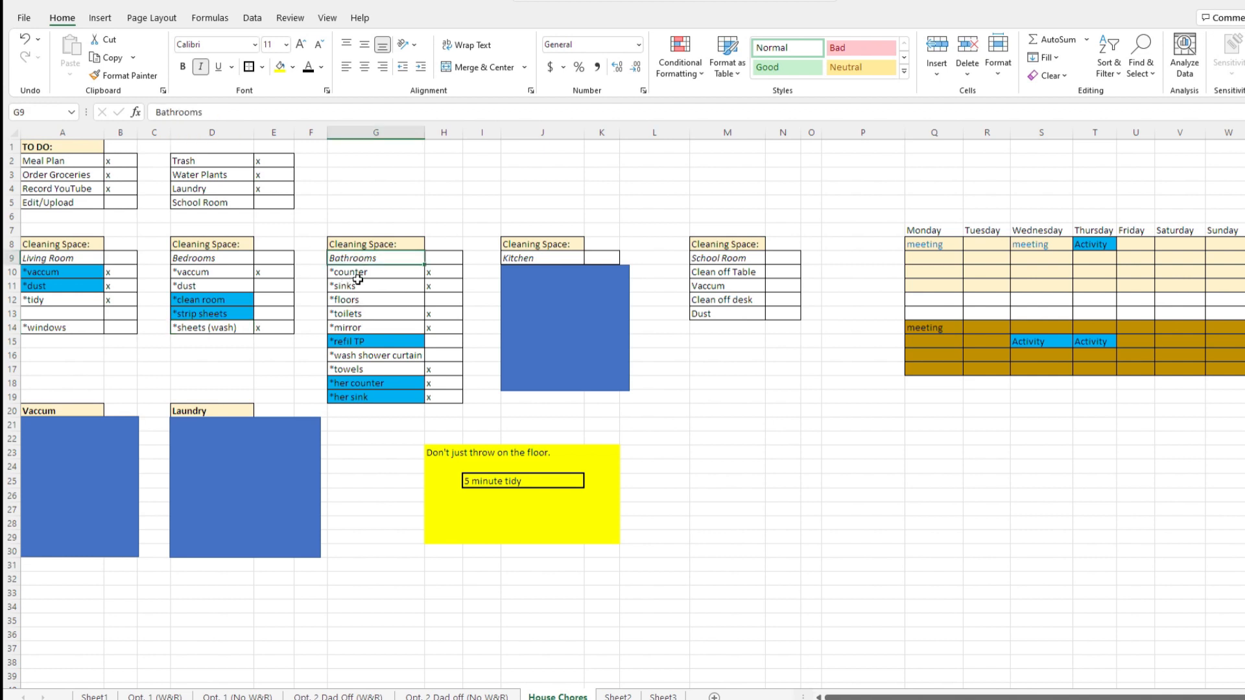
left_click(358, 273)
left_click(365, 288)
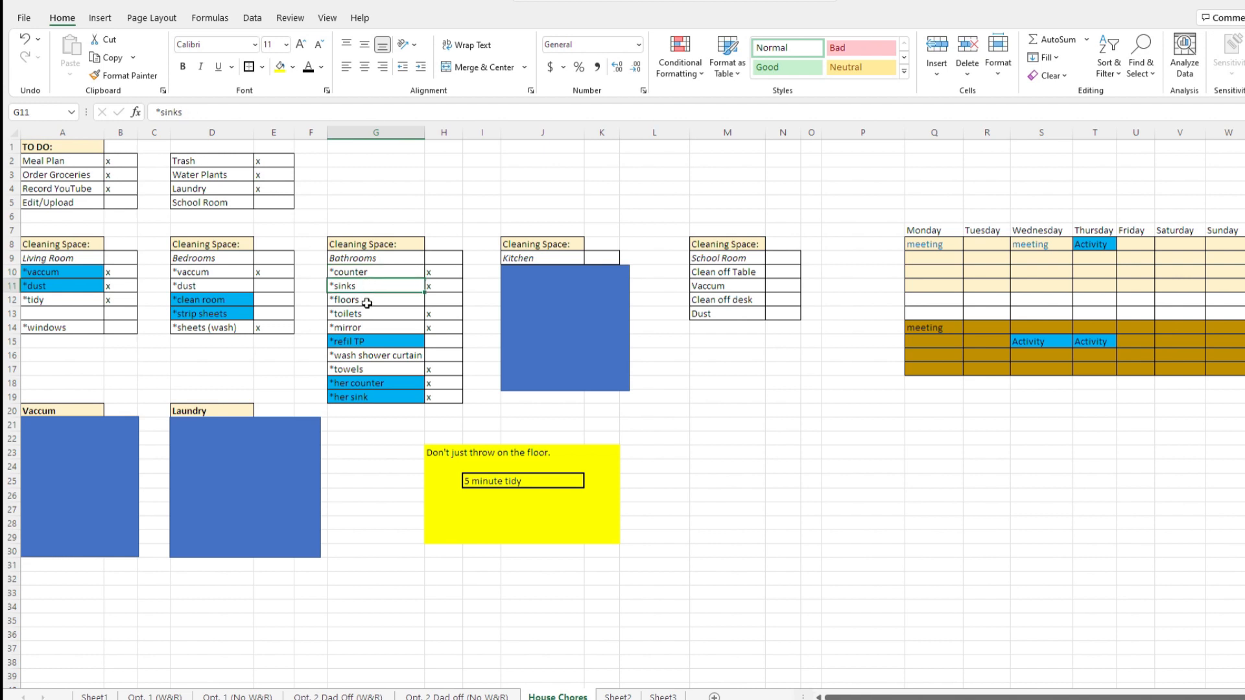
left_click(367, 303)
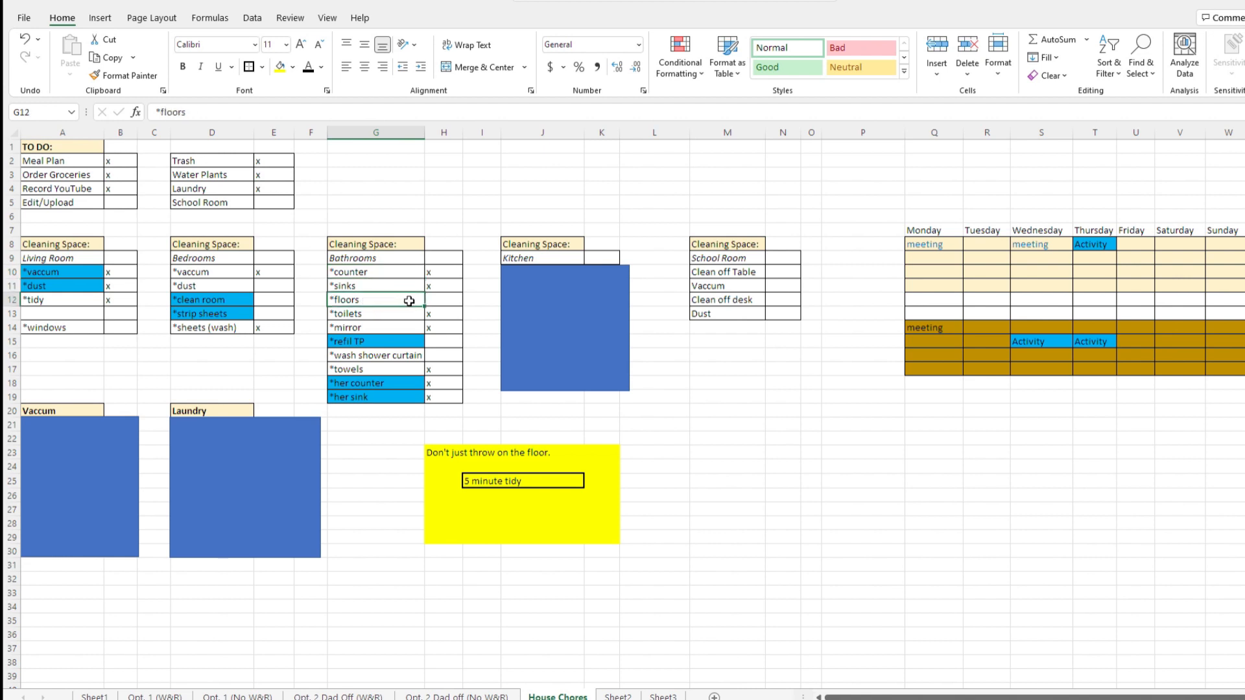
left_click(395, 316)
left_click(392, 329)
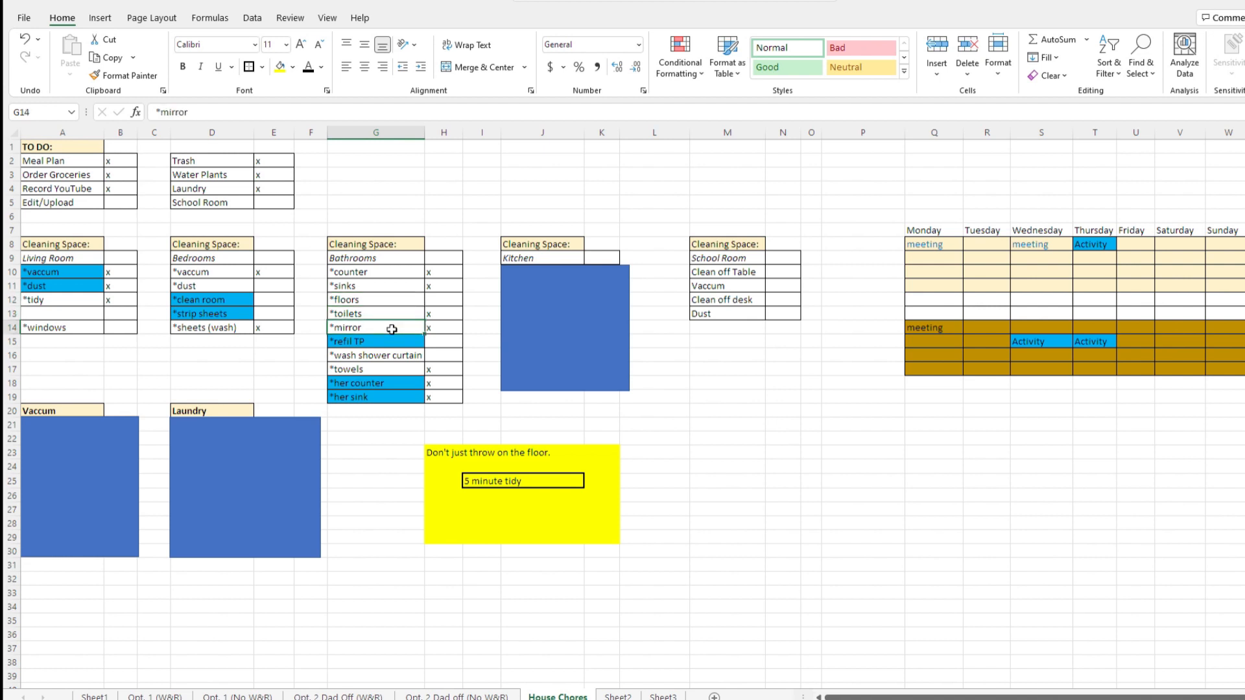
left_click(390, 341)
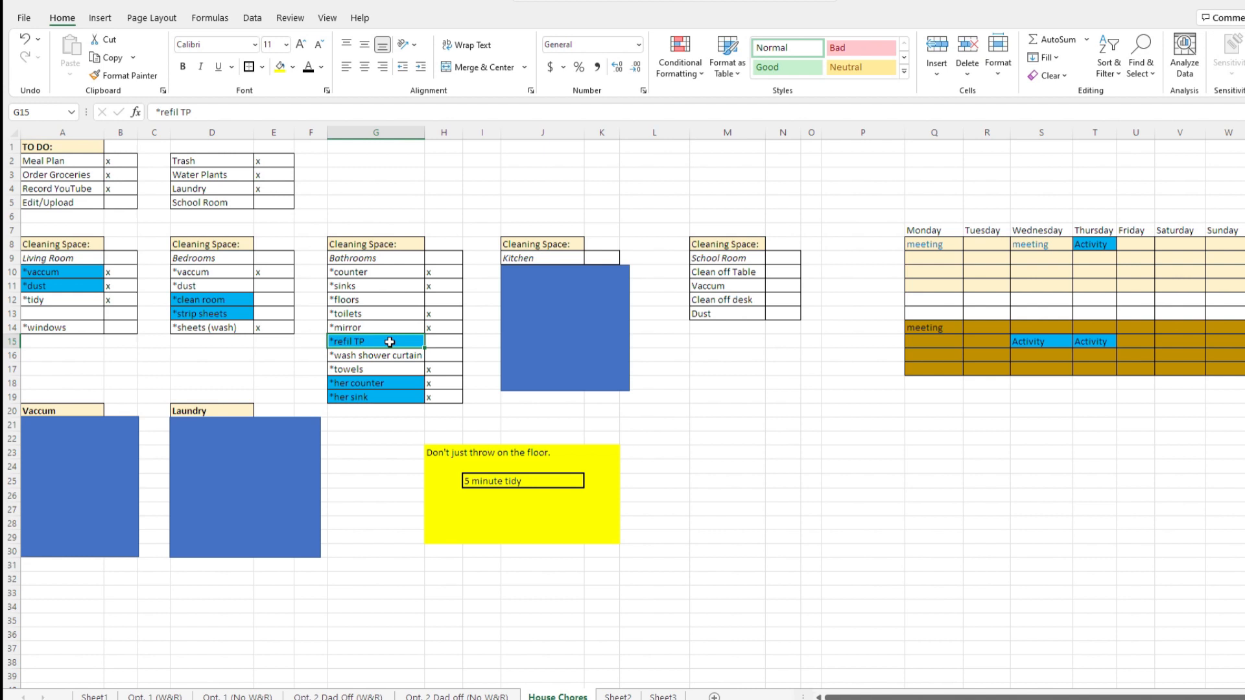
left_click(401, 356)
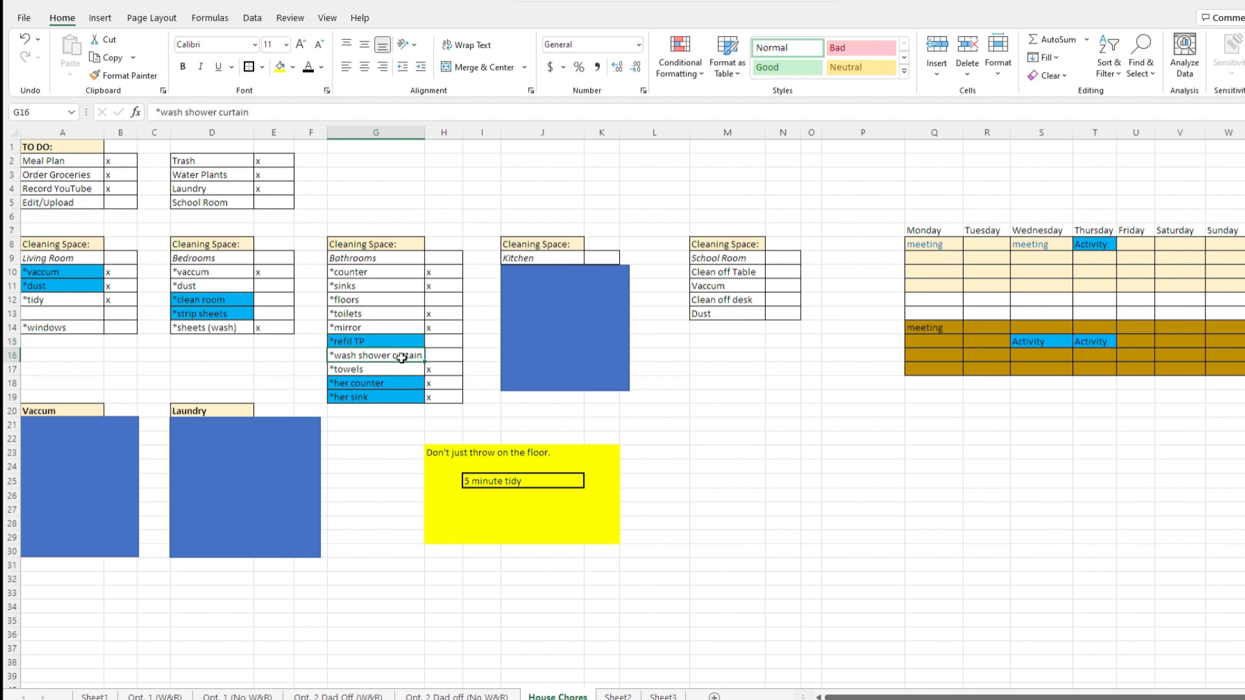
left_click(379, 370)
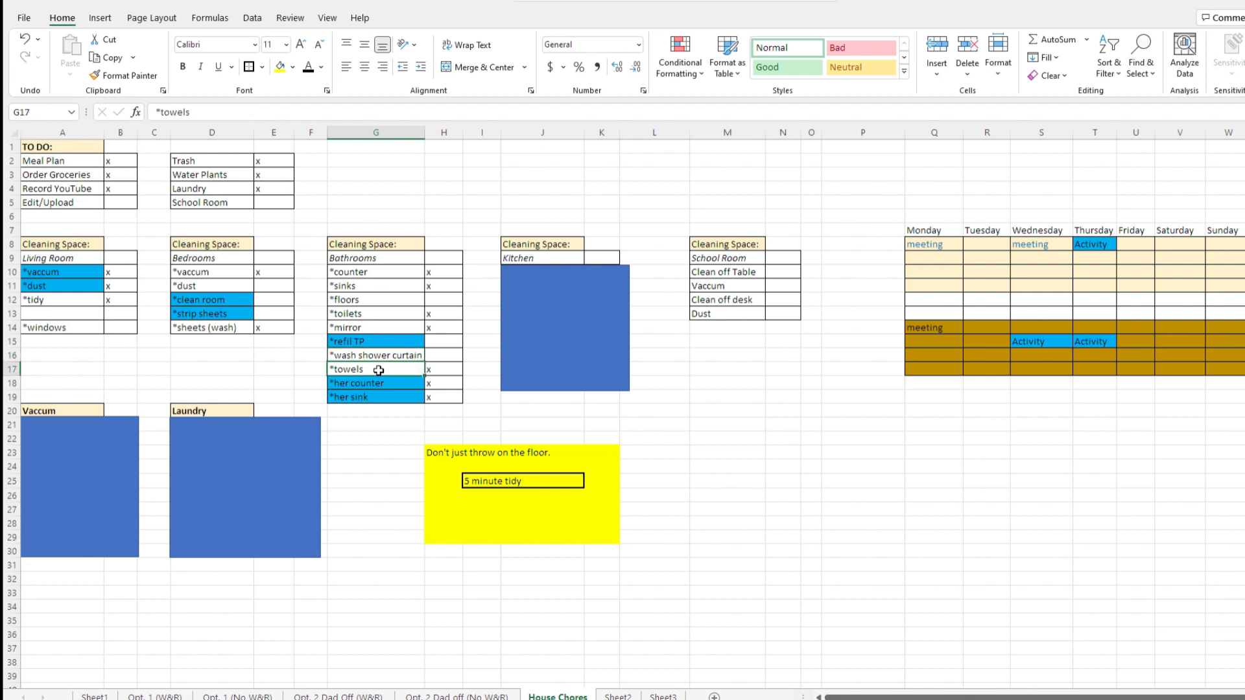
left_click(391, 385)
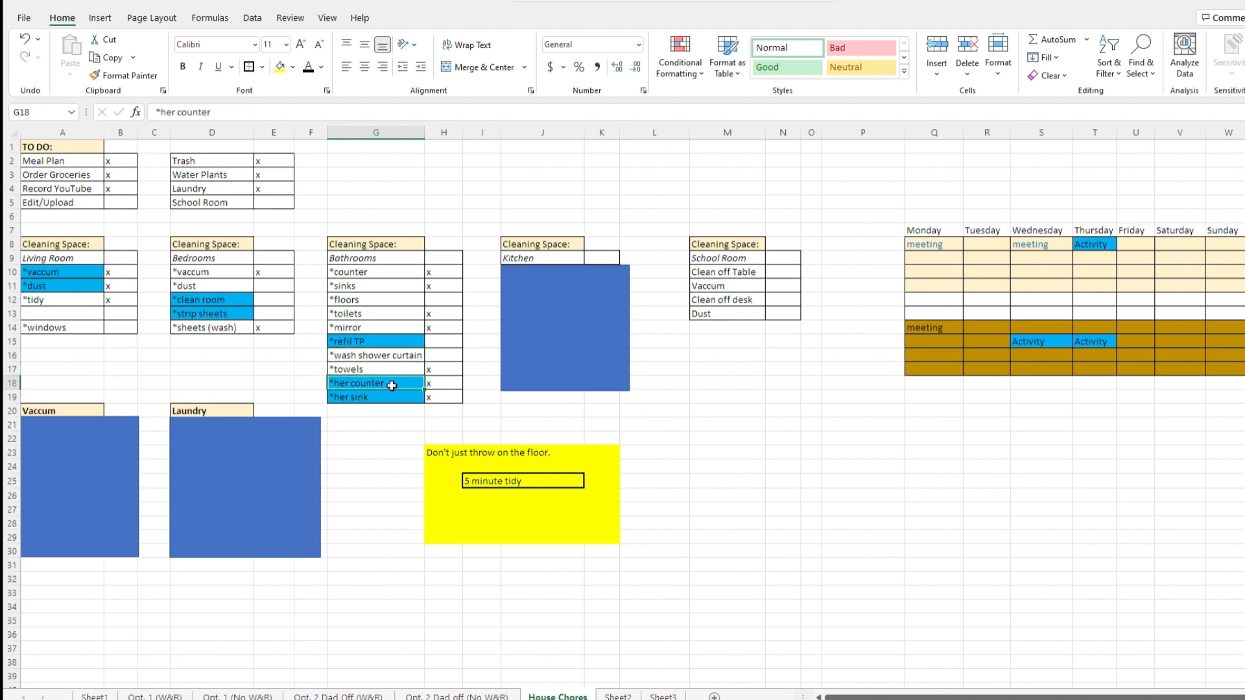
left_click(394, 400)
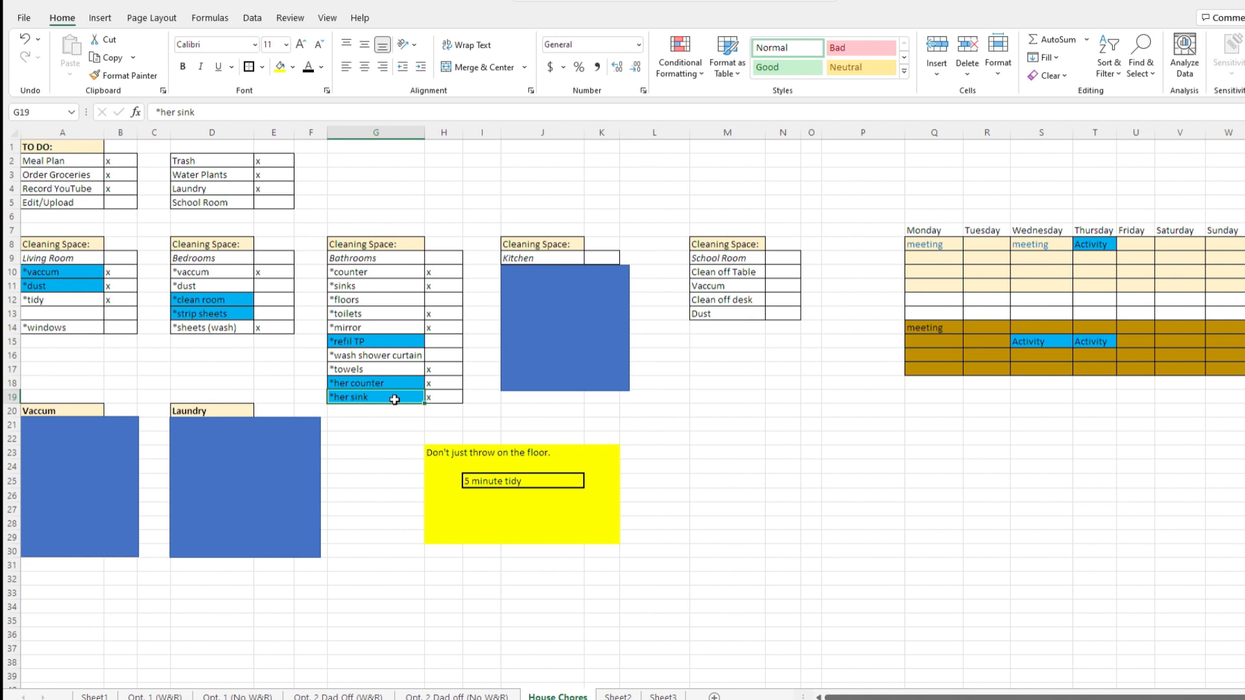
Step: Look over the Bathrooms chores in column G, comparing counter and sinks with the blue refil TP, her counter and her sink entries
left_click_drag(382, 273, 392, 284)
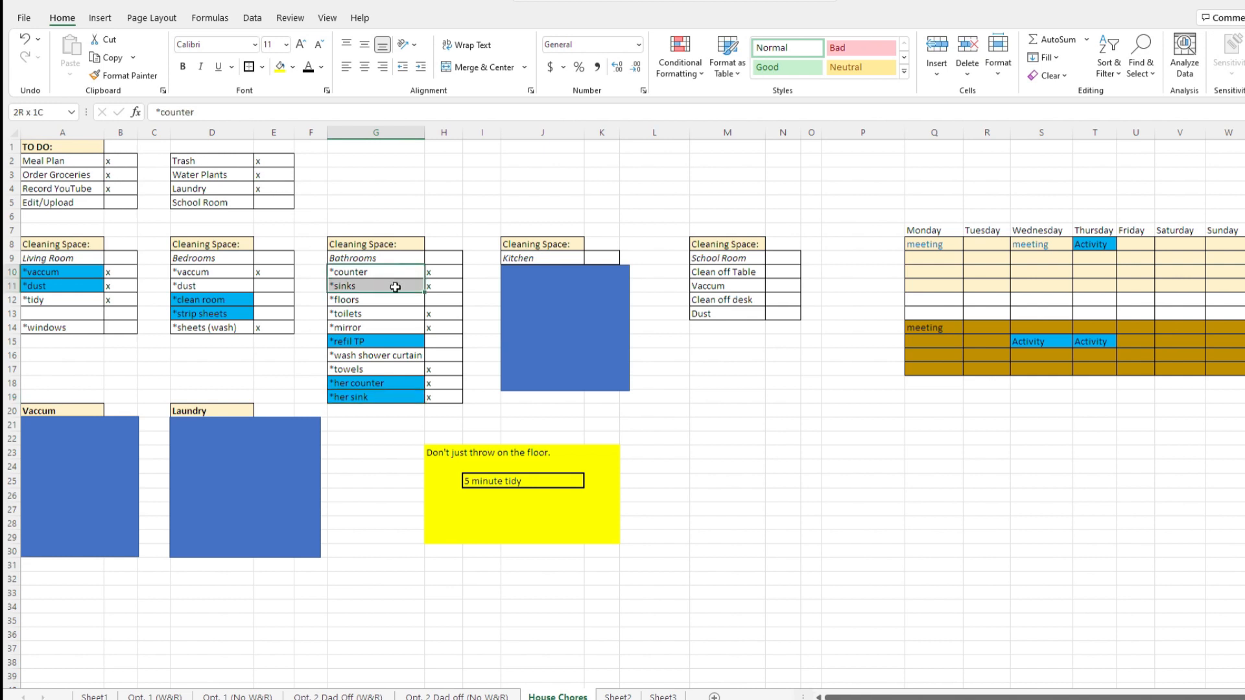
left_click_drag(372, 385, 456, 397)
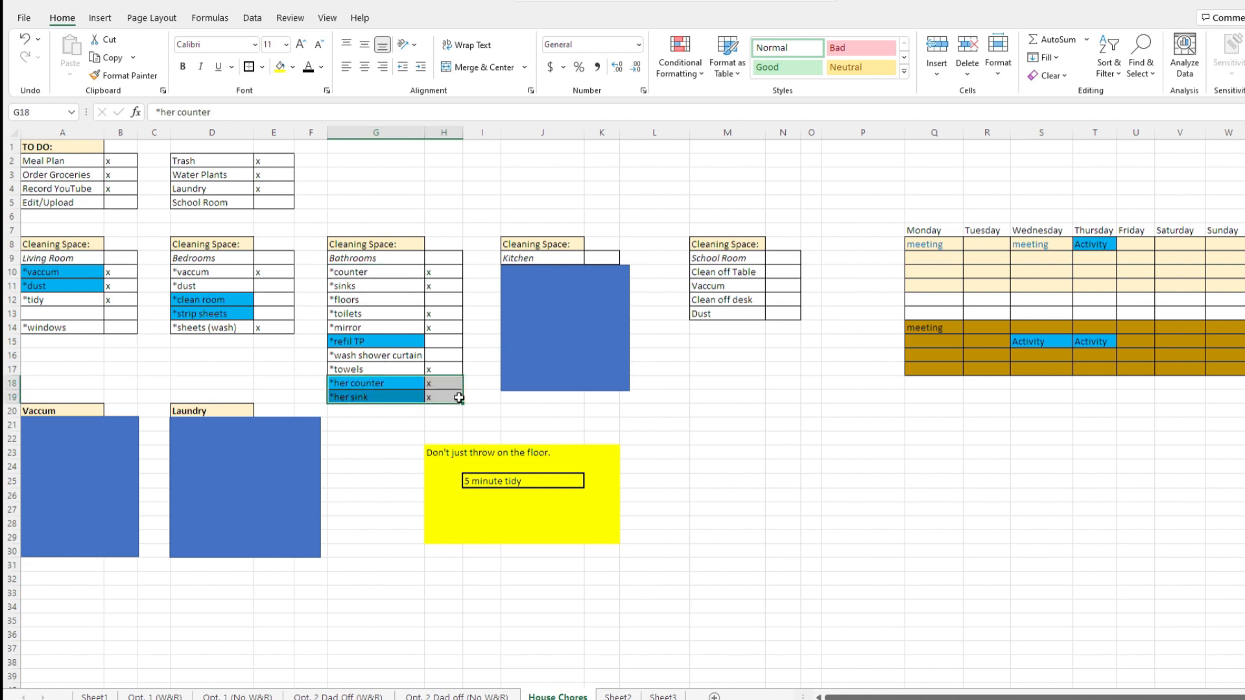
left_click(477, 359)
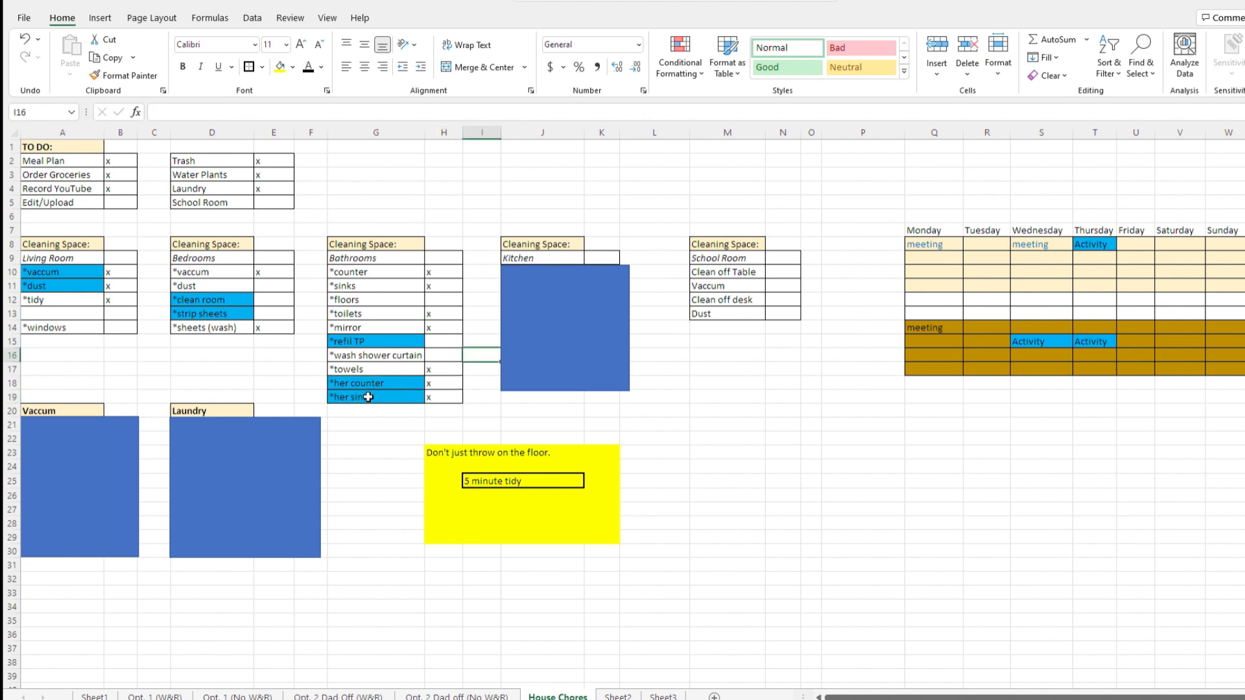
left_click_drag(368, 396, 371, 345)
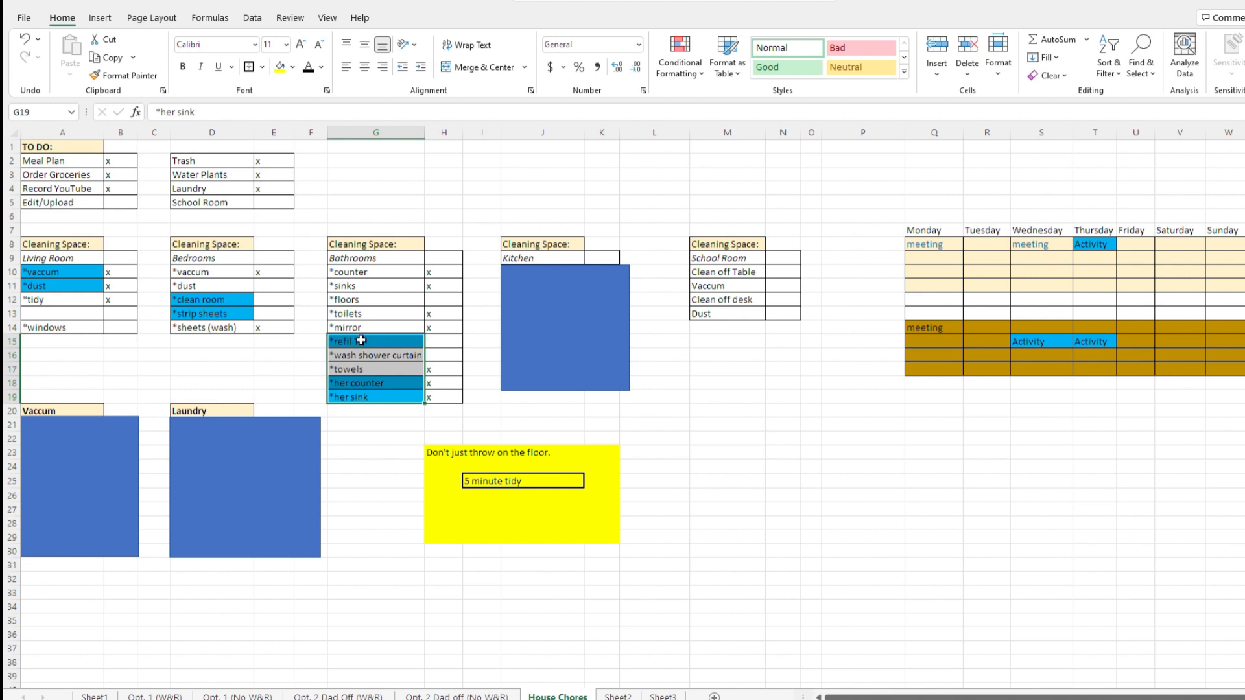
left_click(314, 341)
left_click(340, 344)
left_click(344, 397)
left_click(346, 383)
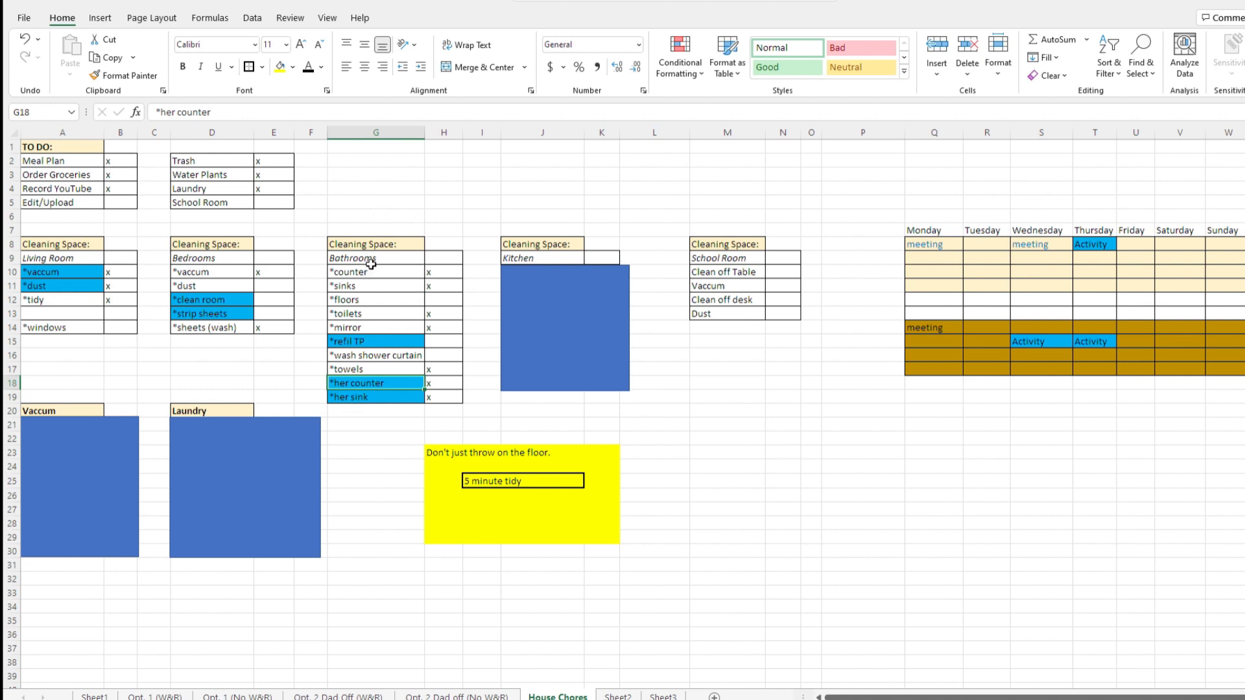
left_click(372, 342)
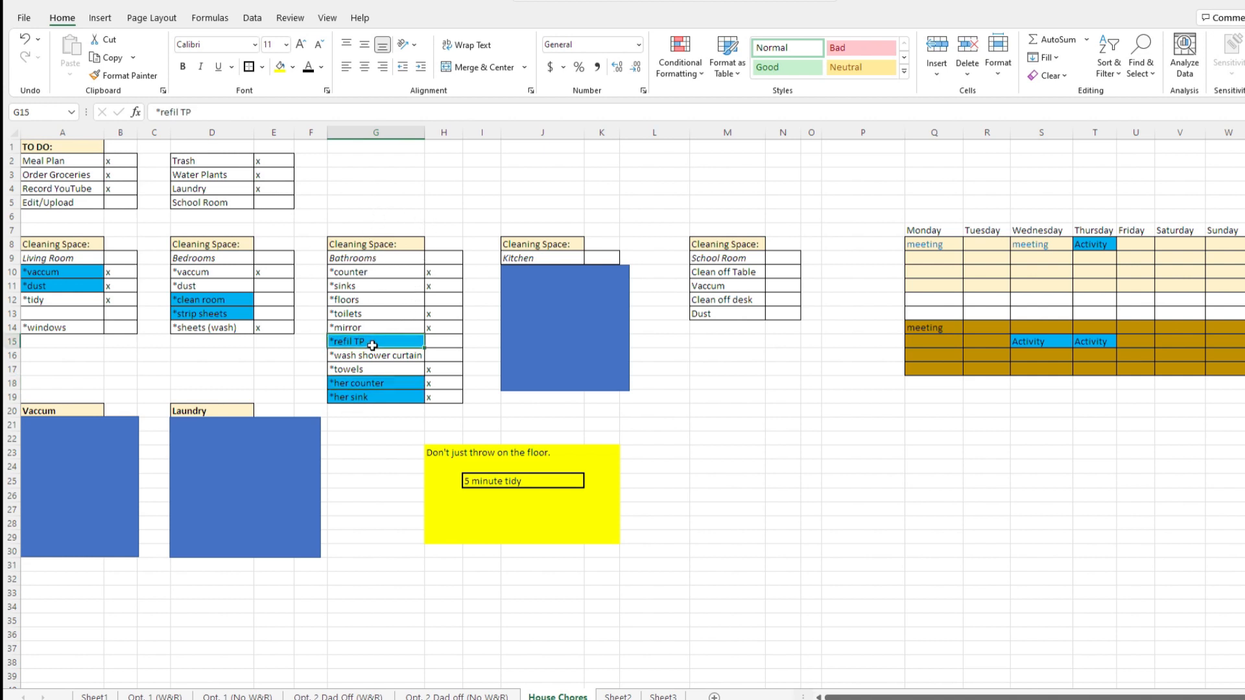
left_click(374, 382)
left_click(376, 397)
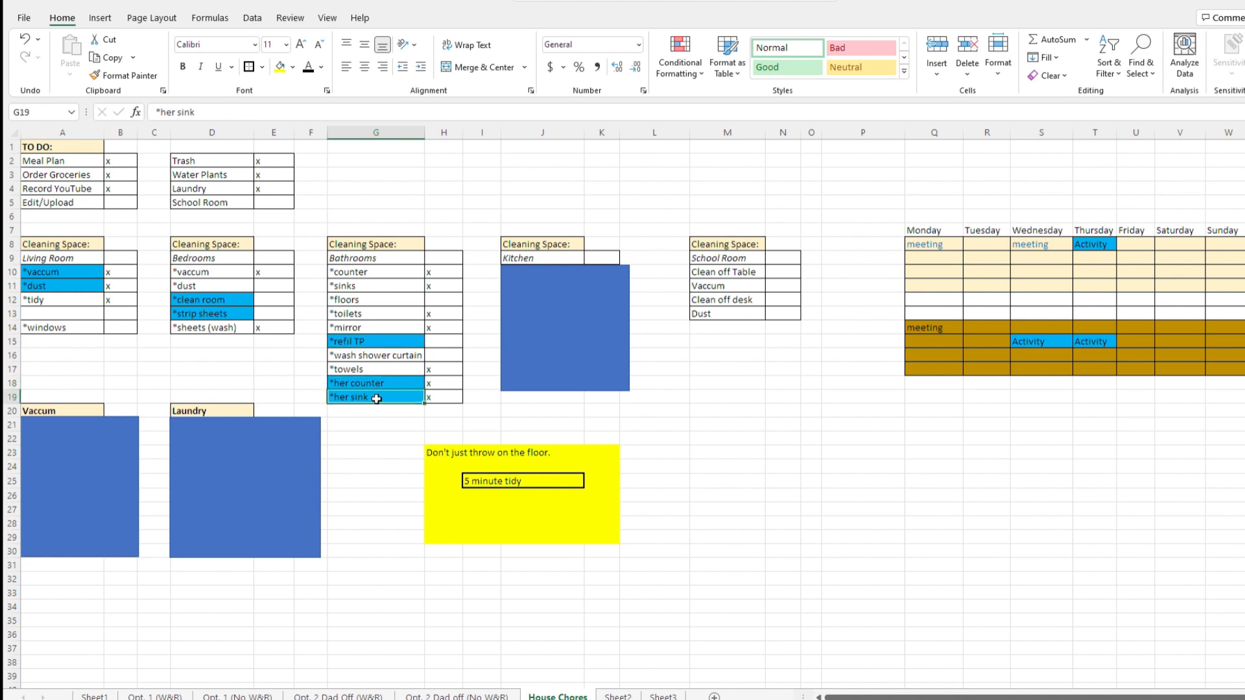
left_click(373, 340)
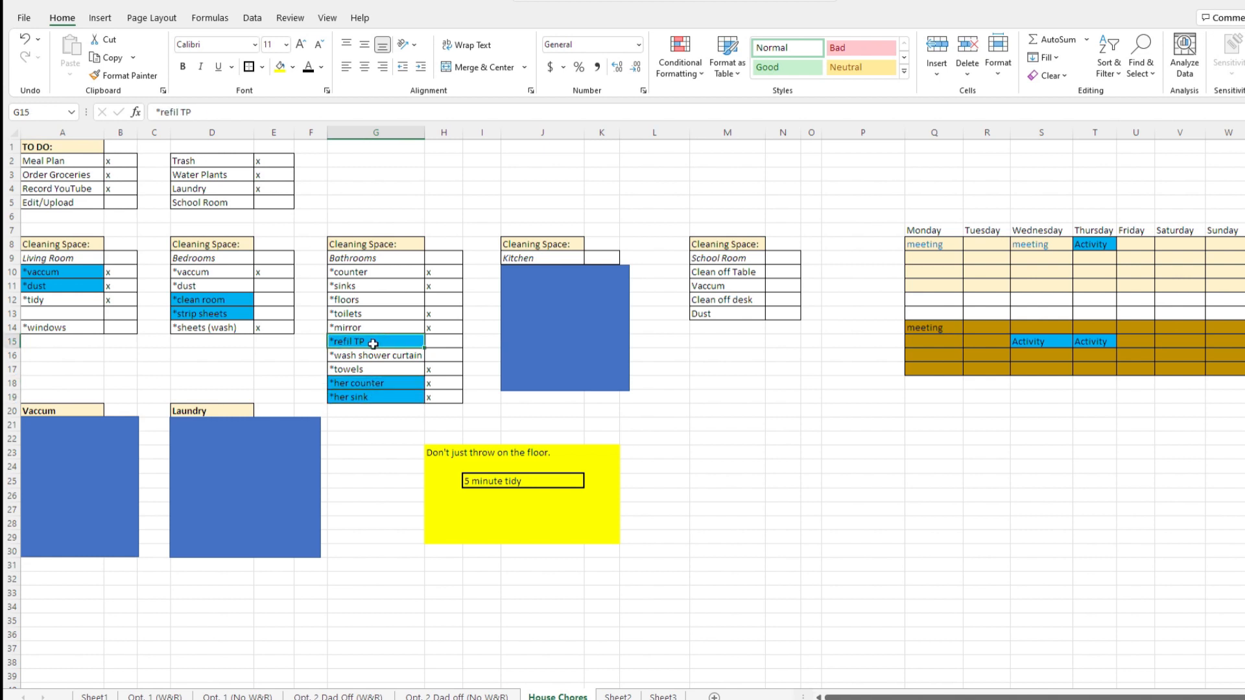
Step: Delete the blue shape covering the Kitchen chores and check the chore list on Sheet3 before returning to House Chores
left_click(555, 321)
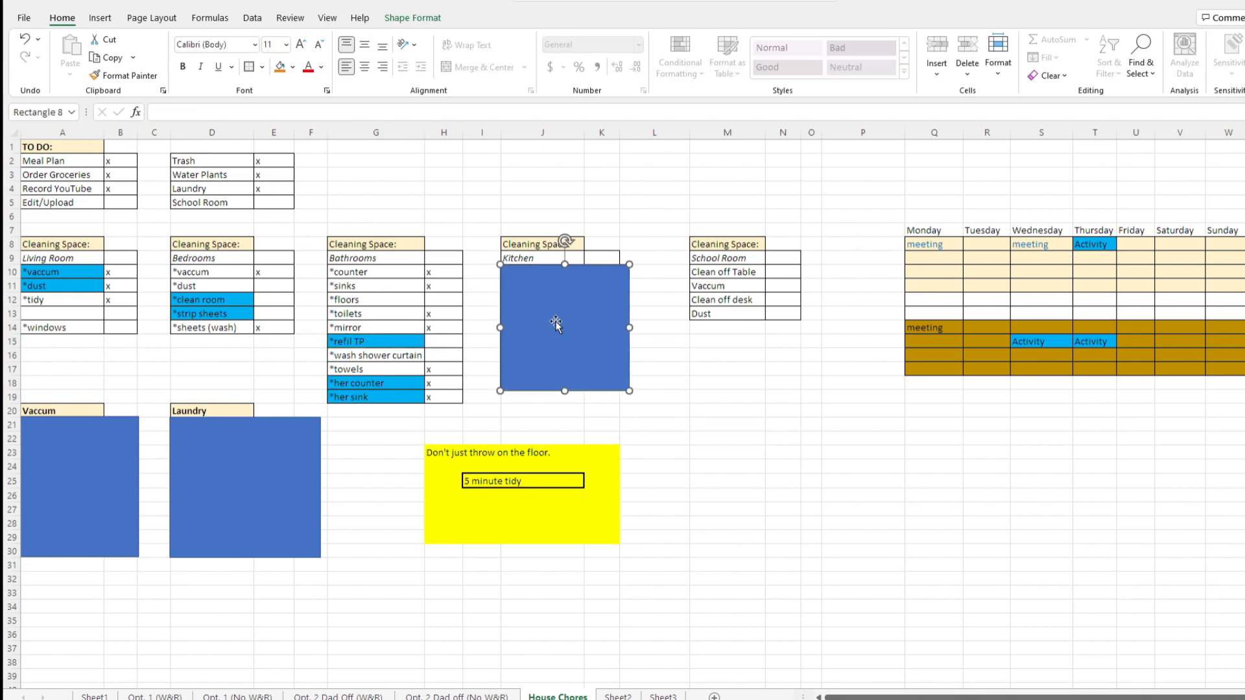
key("Delete")
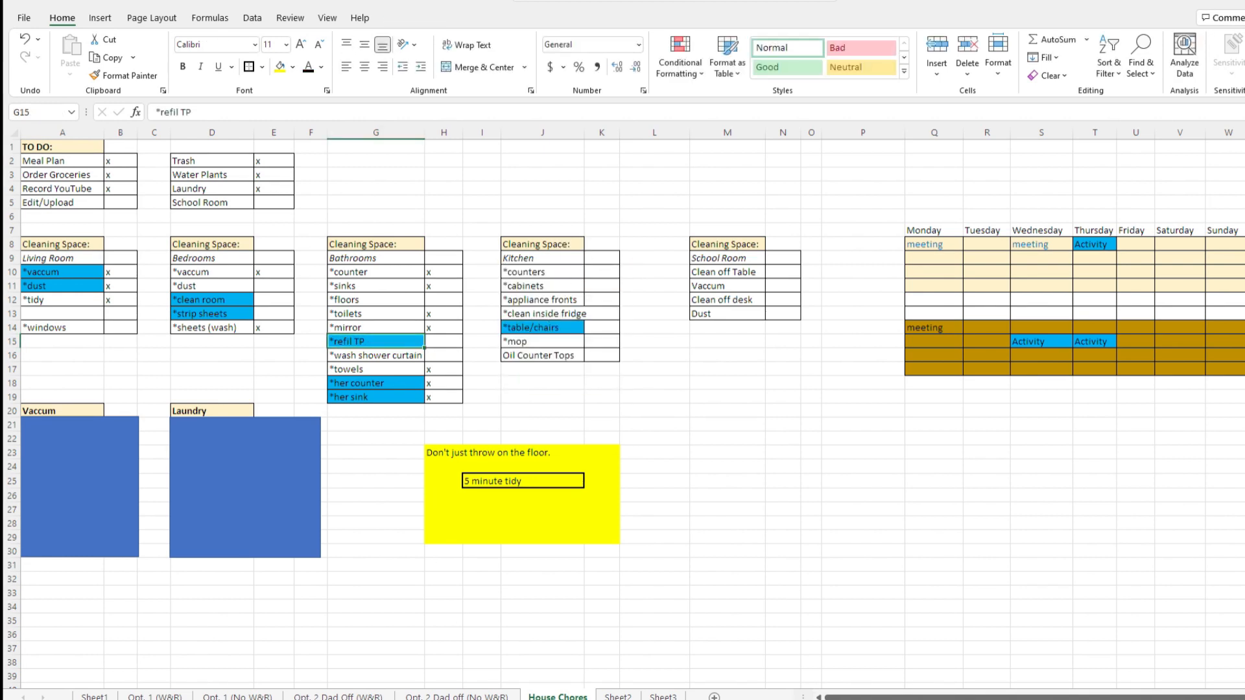
left_click(663, 697)
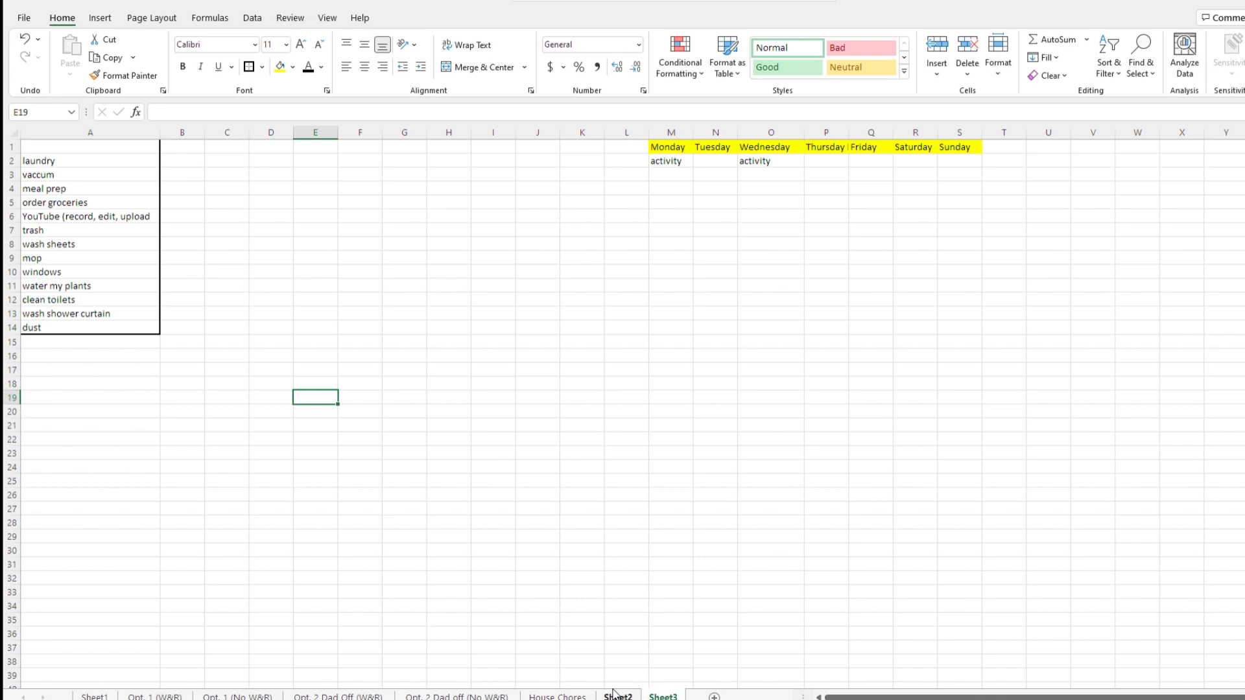
left_click(559, 697)
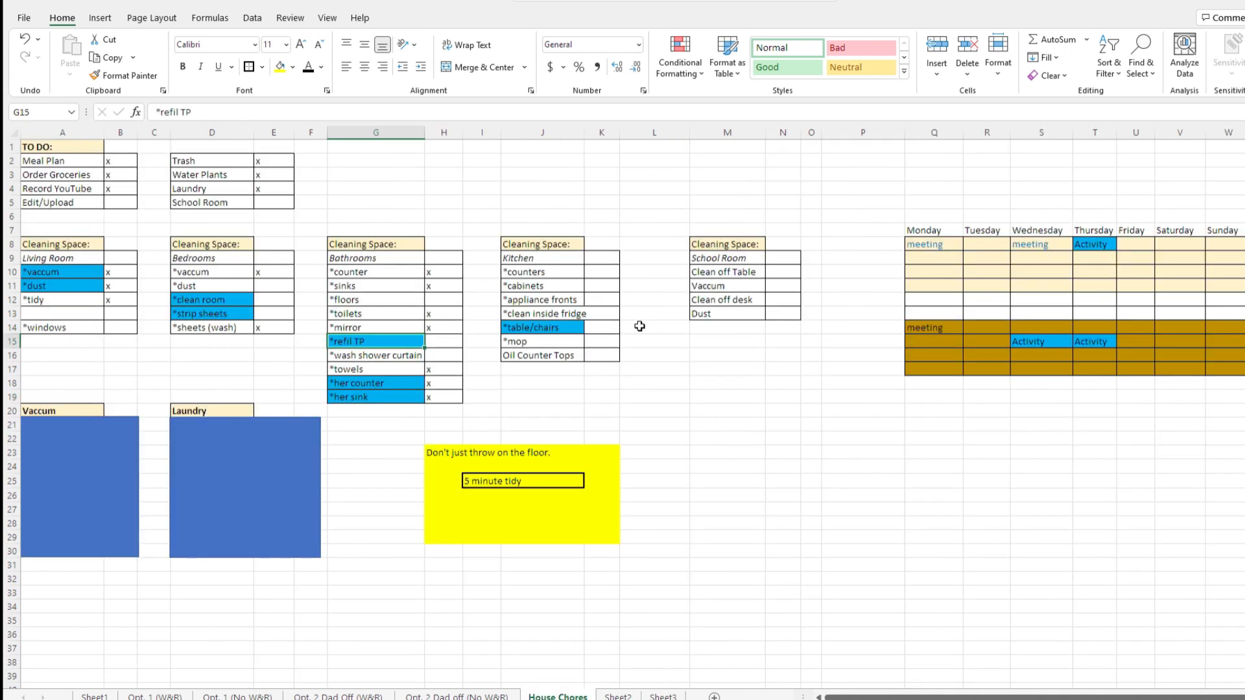
Step: Go through the Kitchen entries counters, cabinets and appliance fronts, and widen column J to fit the clean inside fridge text
left_click(572, 273)
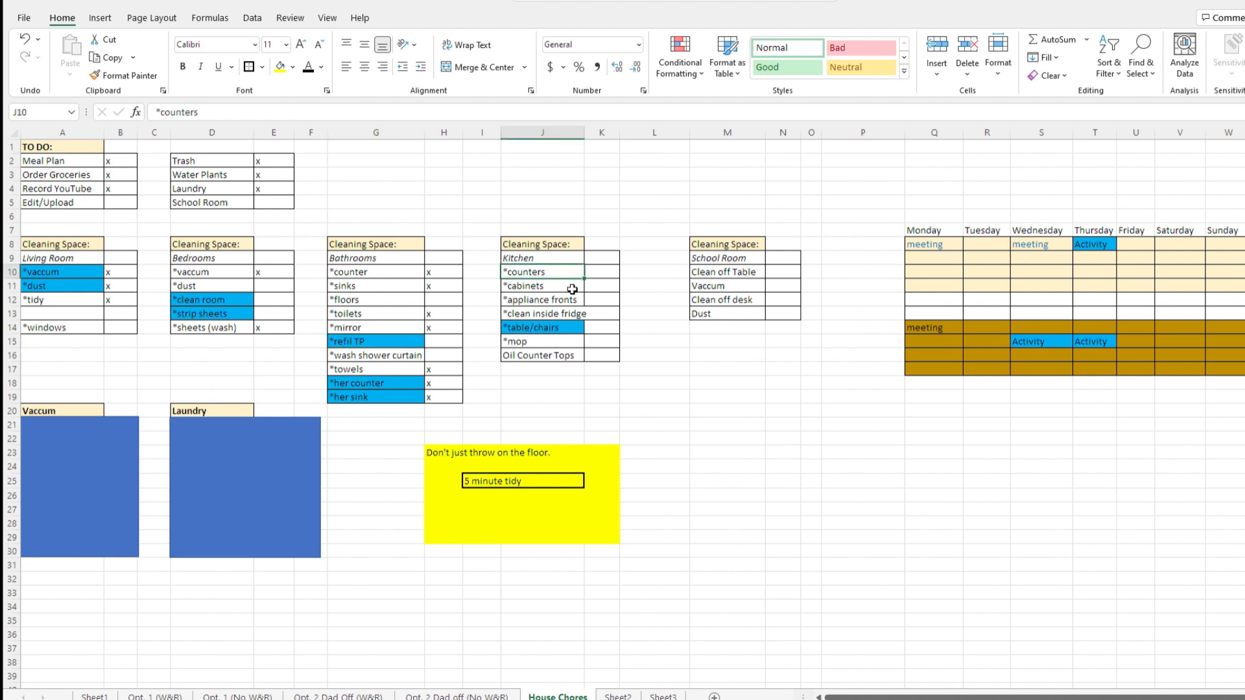
left_click(571, 289)
left_click(573, 299)
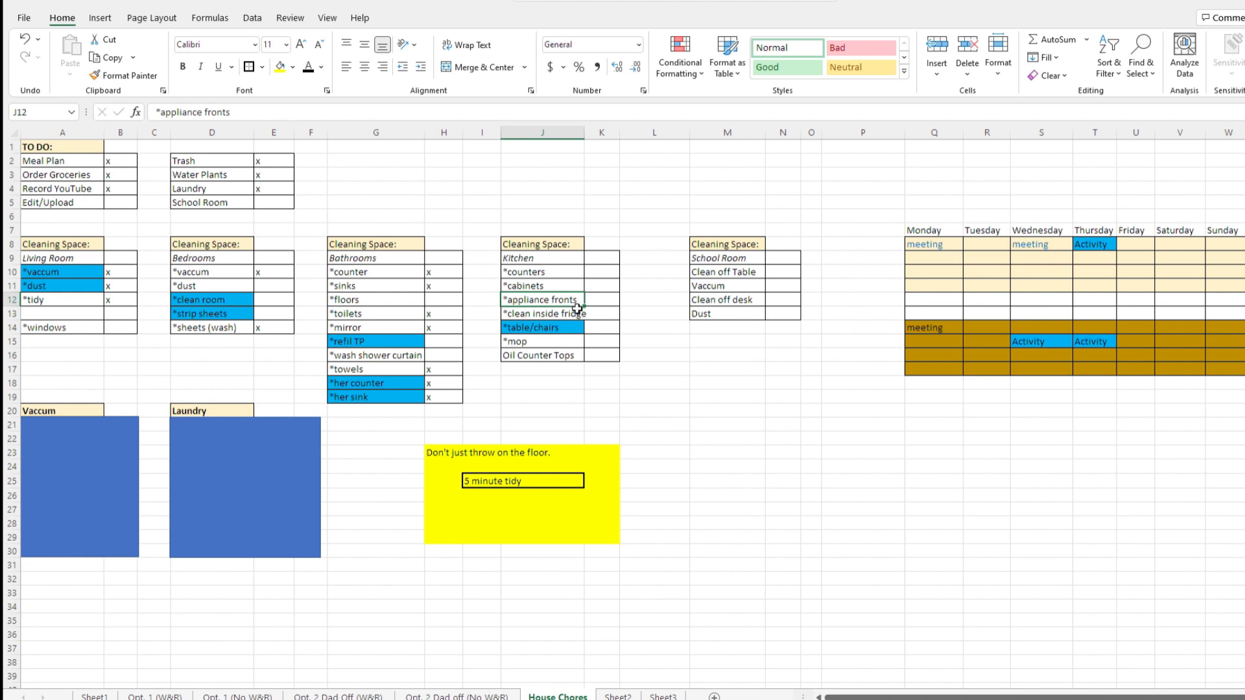
left_click_drag(585, 134, 599, 138)
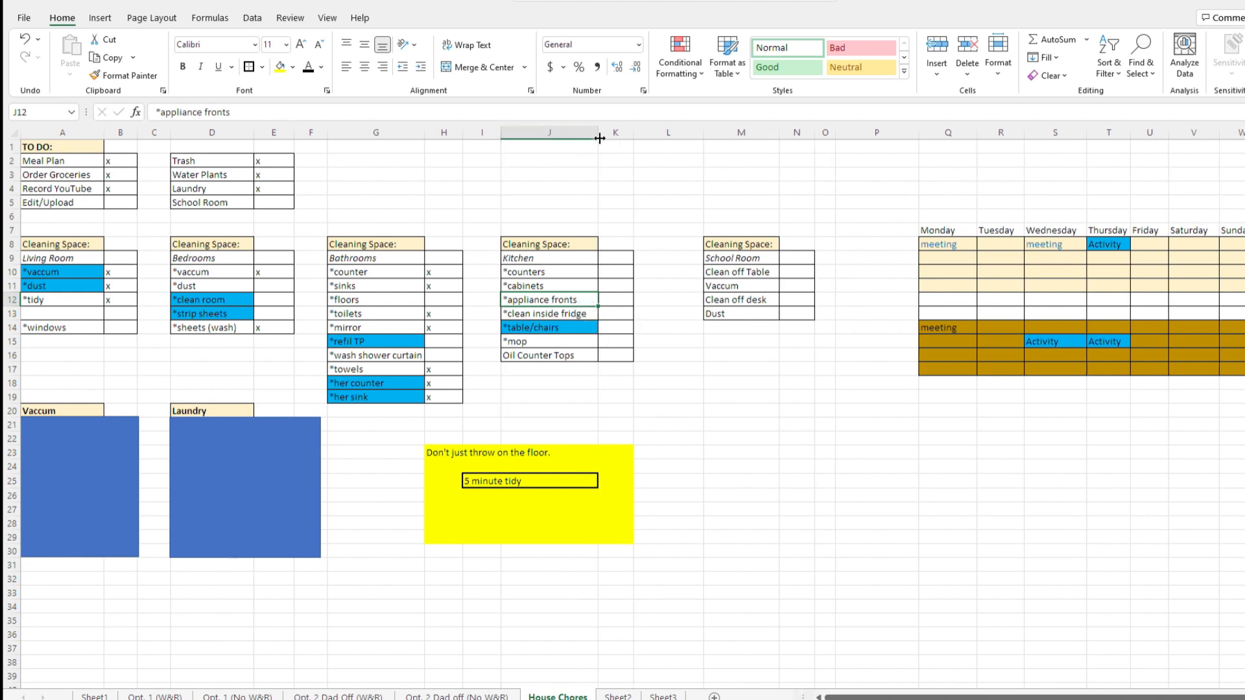
Step: Enter the date 10/16 in K13 beside the Kitchen chore clean inside fridge
left_click(620, 314)
type("10/16")
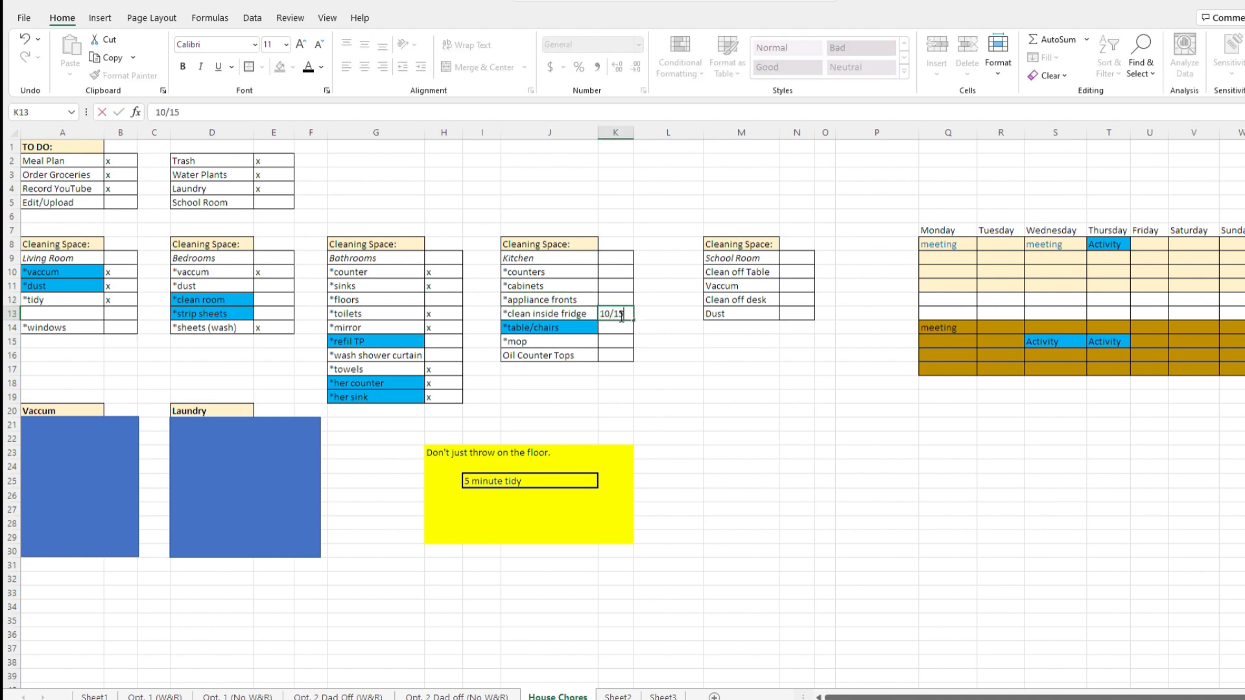
key("Return")
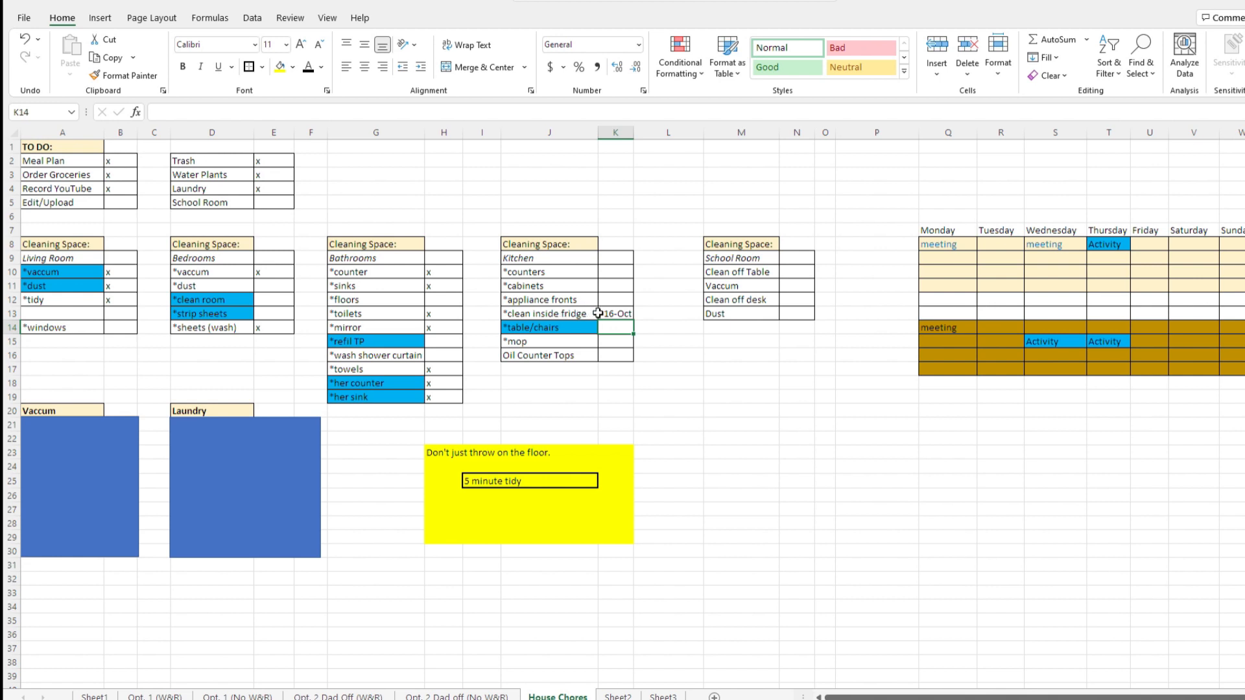
Step: Replace the date beside clean inside fridge in K13 with 7/1
left_click(624, 315)
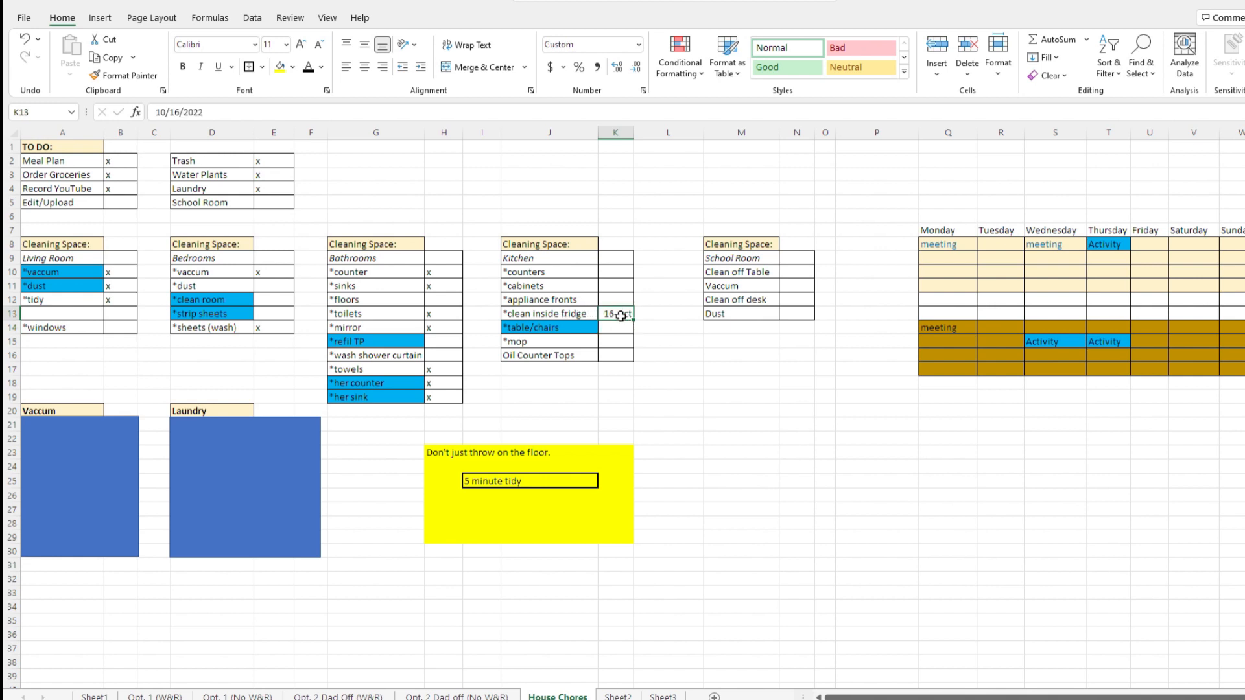
key("Delete")
type("7/1")
key("Return")
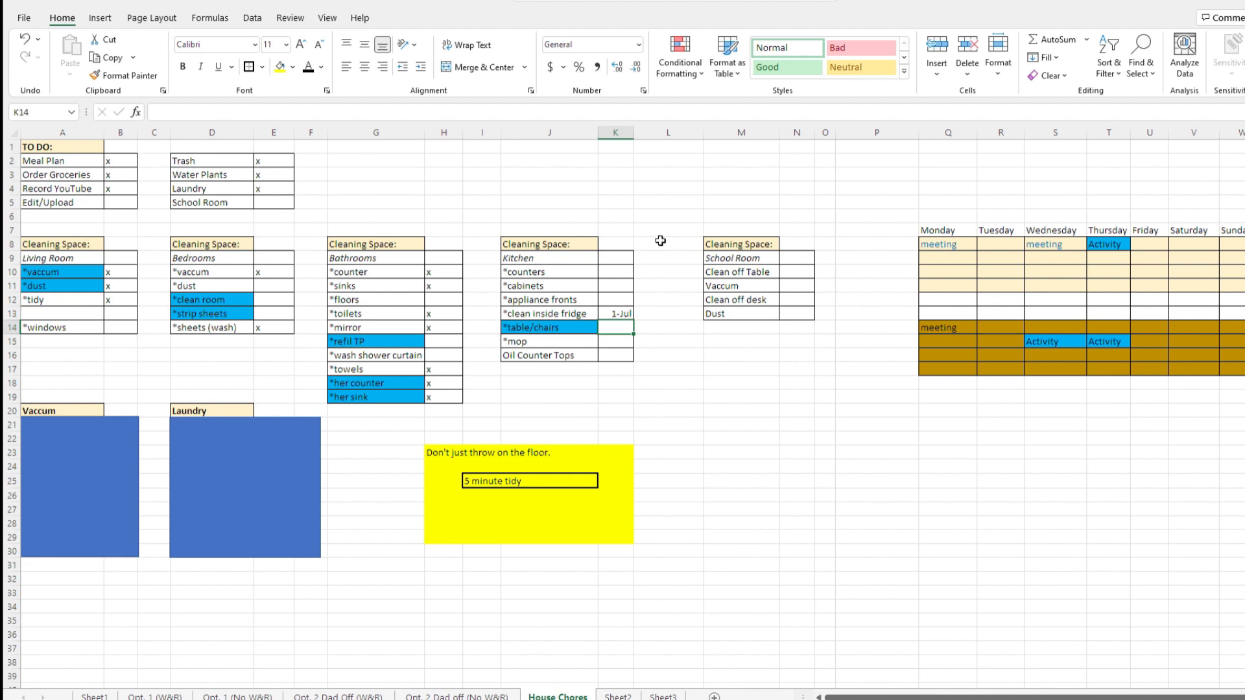
Step: Color the date in K13 red and give the cell a red fill to flag the fridge cleaning
left_click(627, 313)
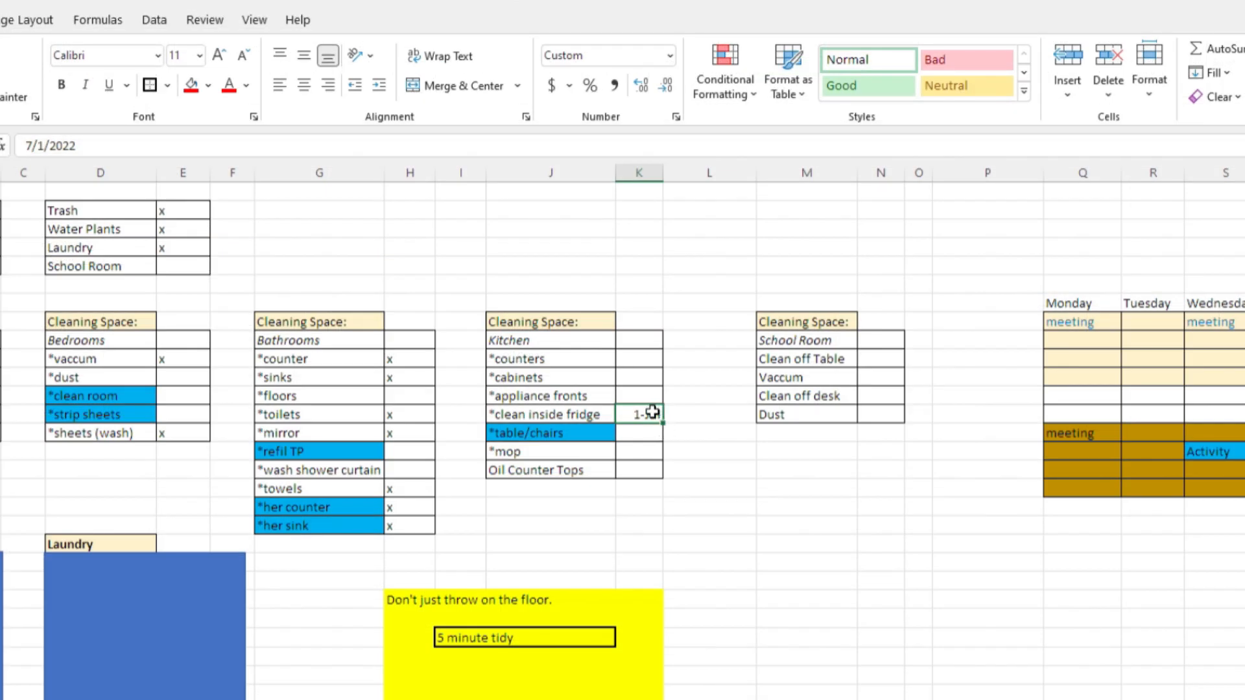
left_click(244, 83)
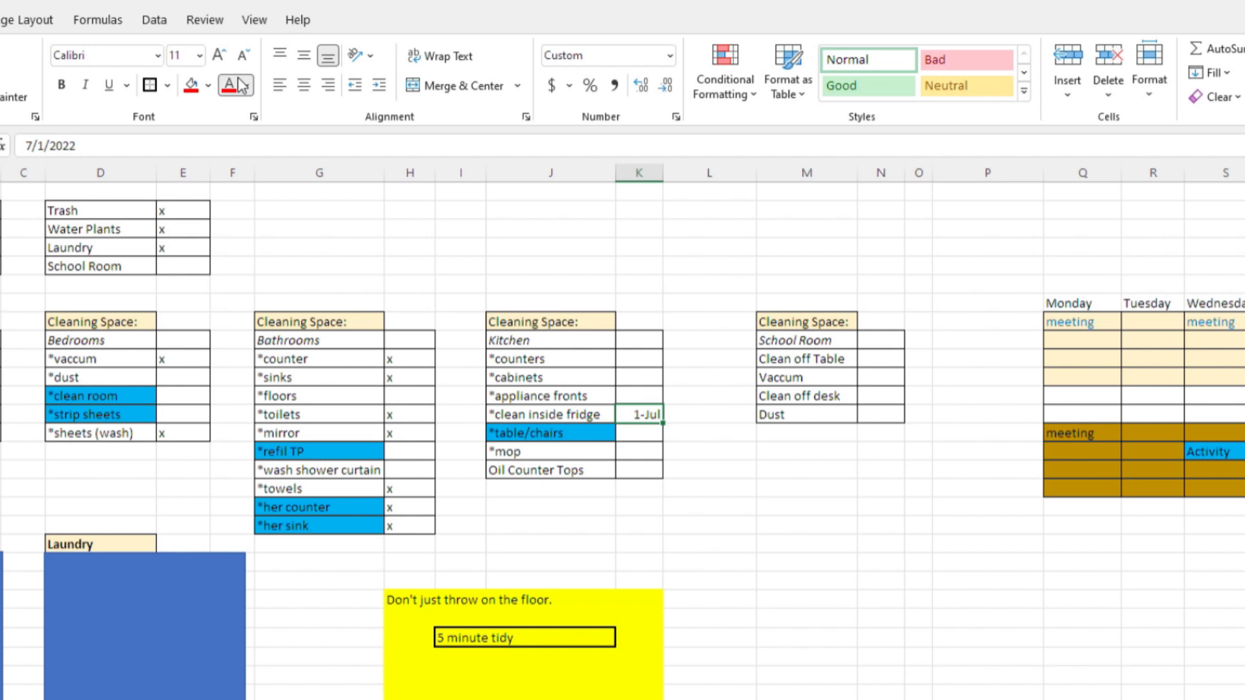
left_click(734, 510)
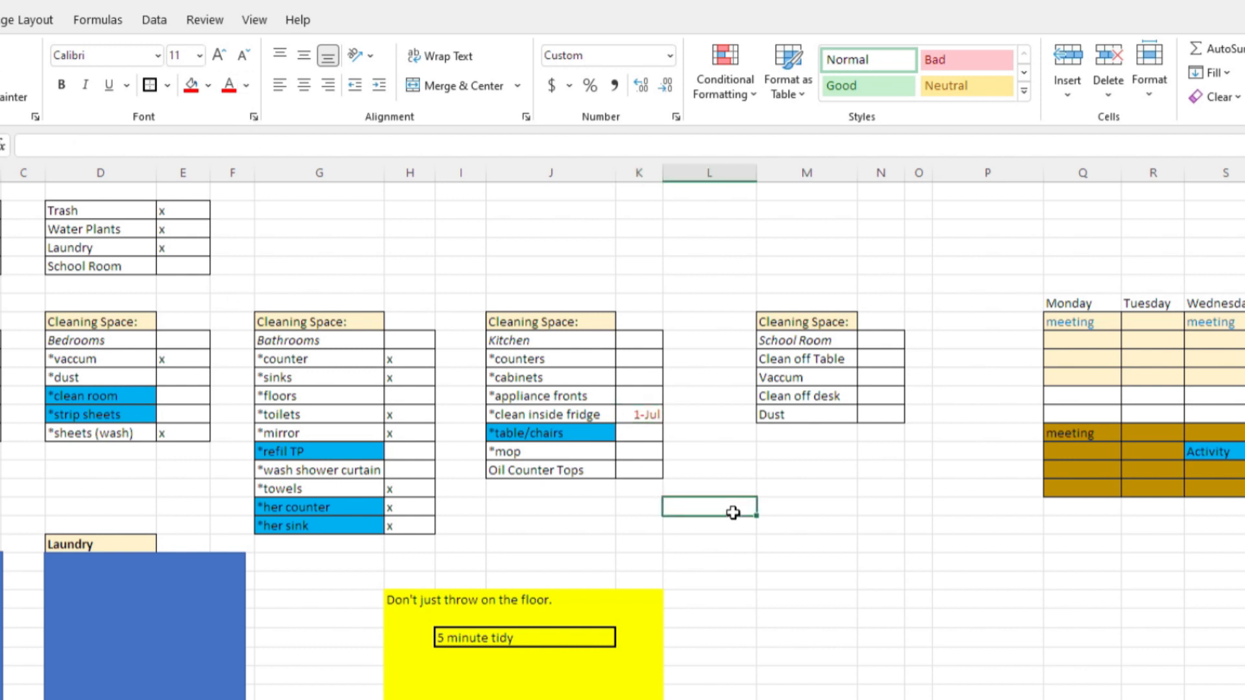
left_click(640, 419)
left_click(191, 85)
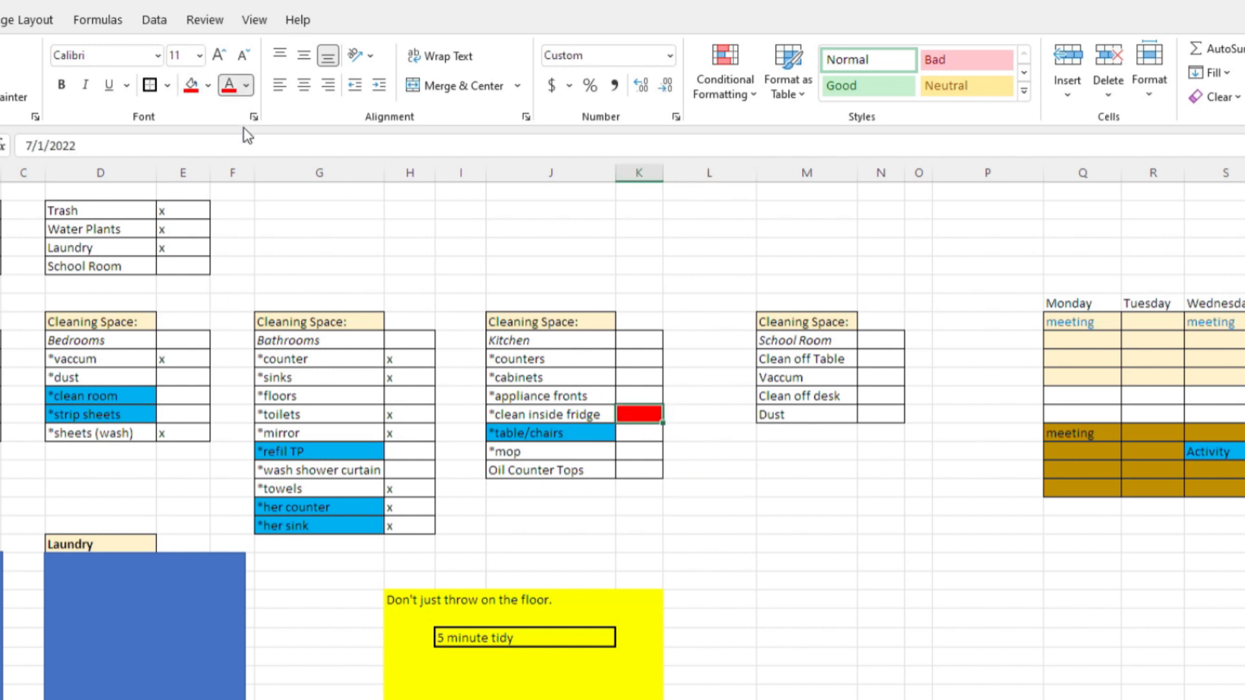
left_click(675, 415)
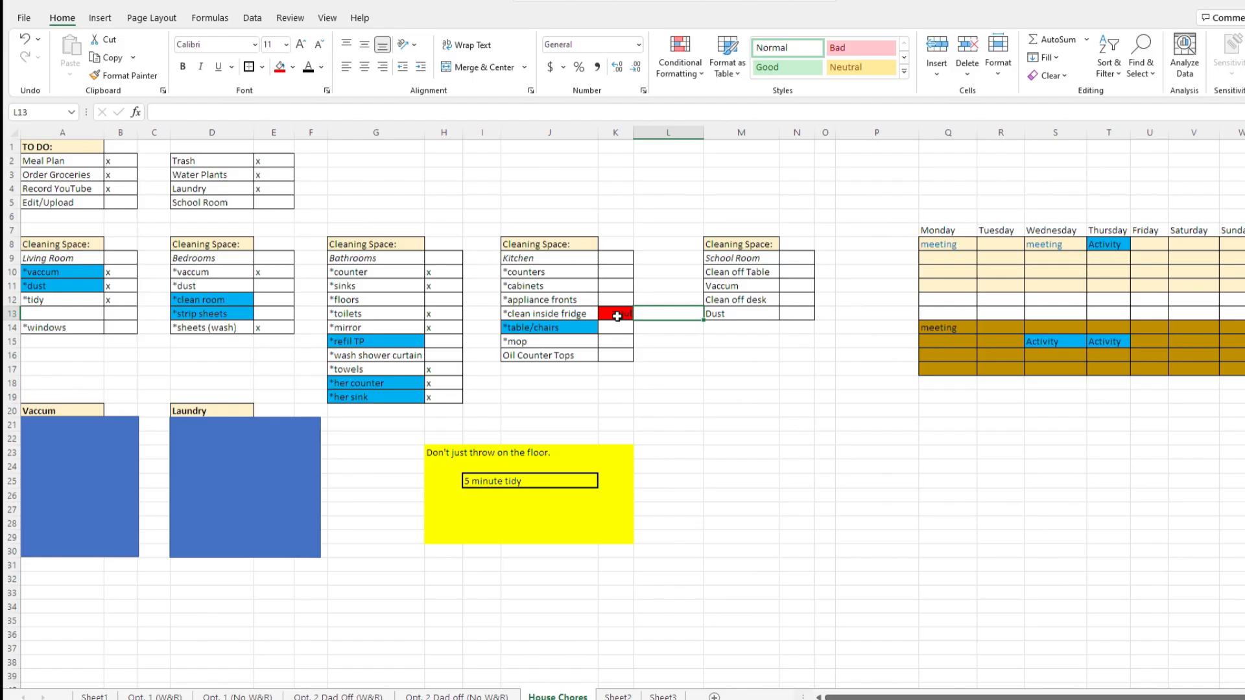
Step: Change the fill of K13 beside clean inside fridge to yellow and set its date to 9/1
left_click(617, 316)
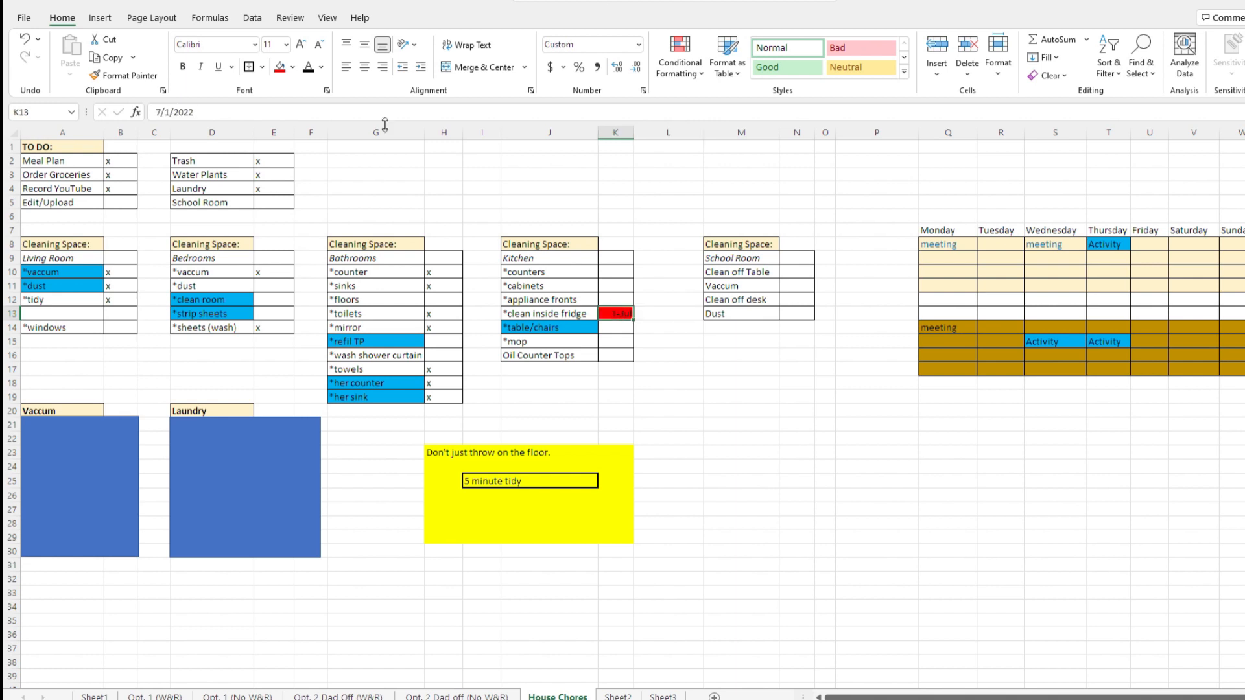
left_click(292, 67)
left_click(312, 185)
type("9/1")
key("Return")
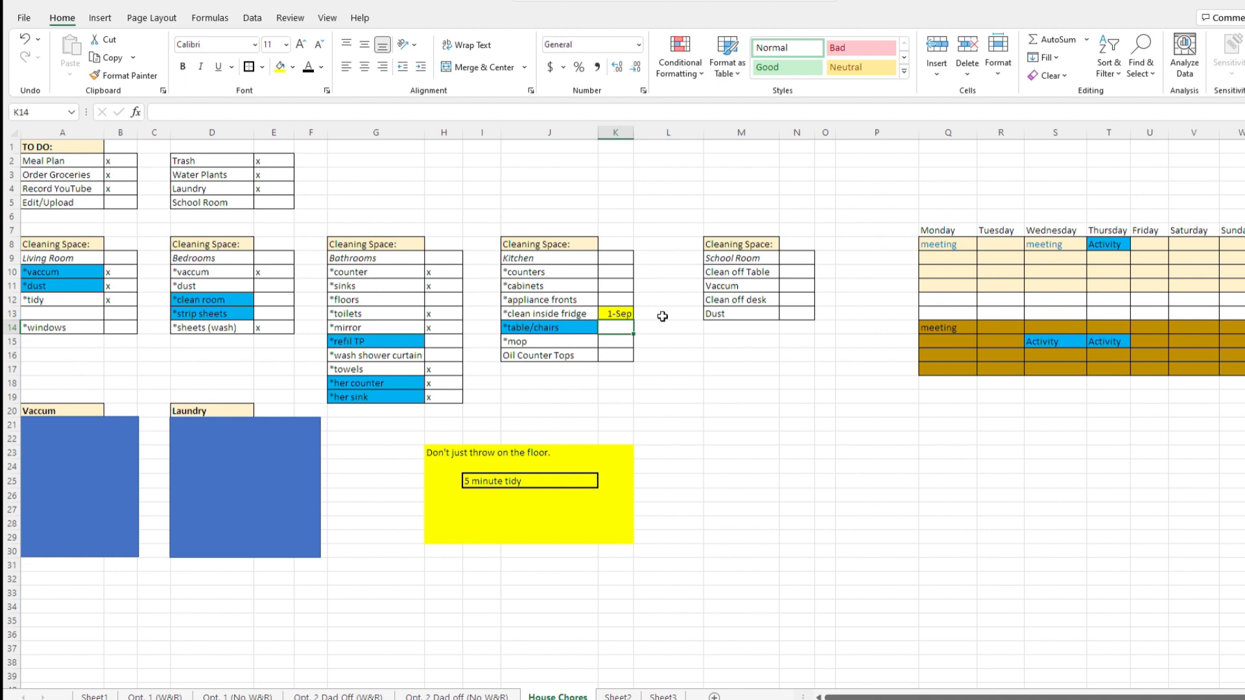
Step: Remove the fill color from K13 and delete the date beside clean inside fridge
left_click(623, 313)
left_click(292, 67)
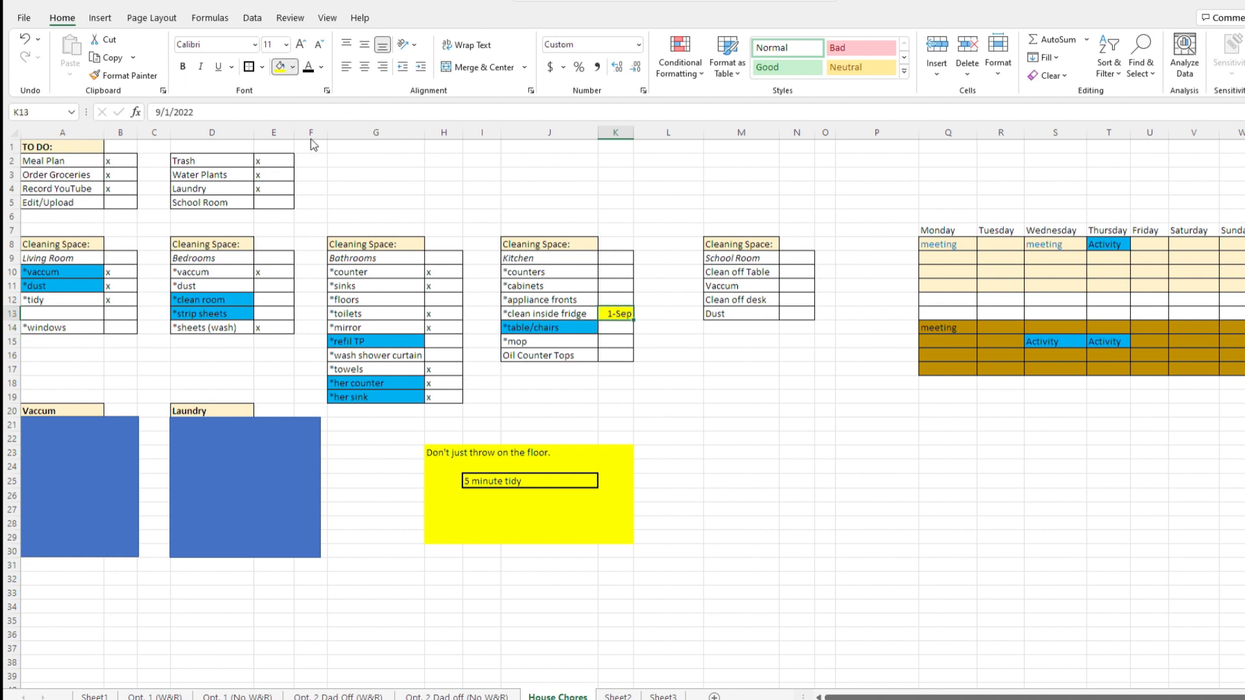
left_click(326, 221)
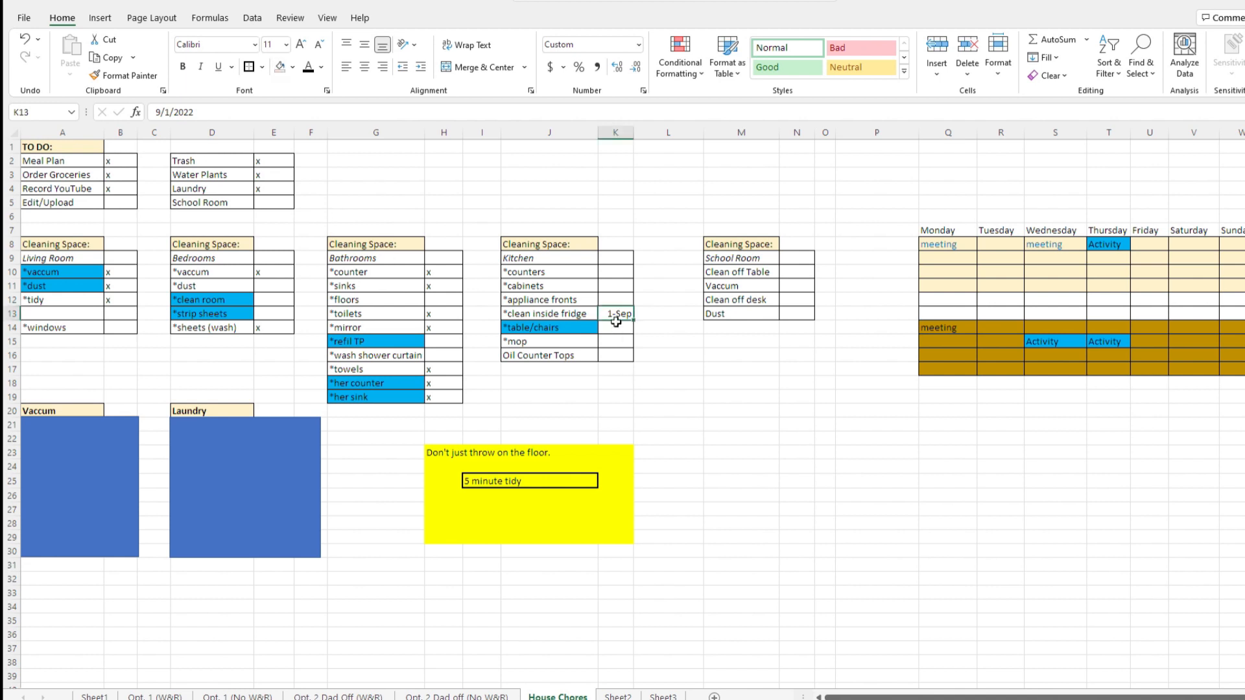
key("Delete")
Step: Enter the heading Mop Areas in the empty cell M18 below the School Room list, and delete it again
left_click(622, 339)
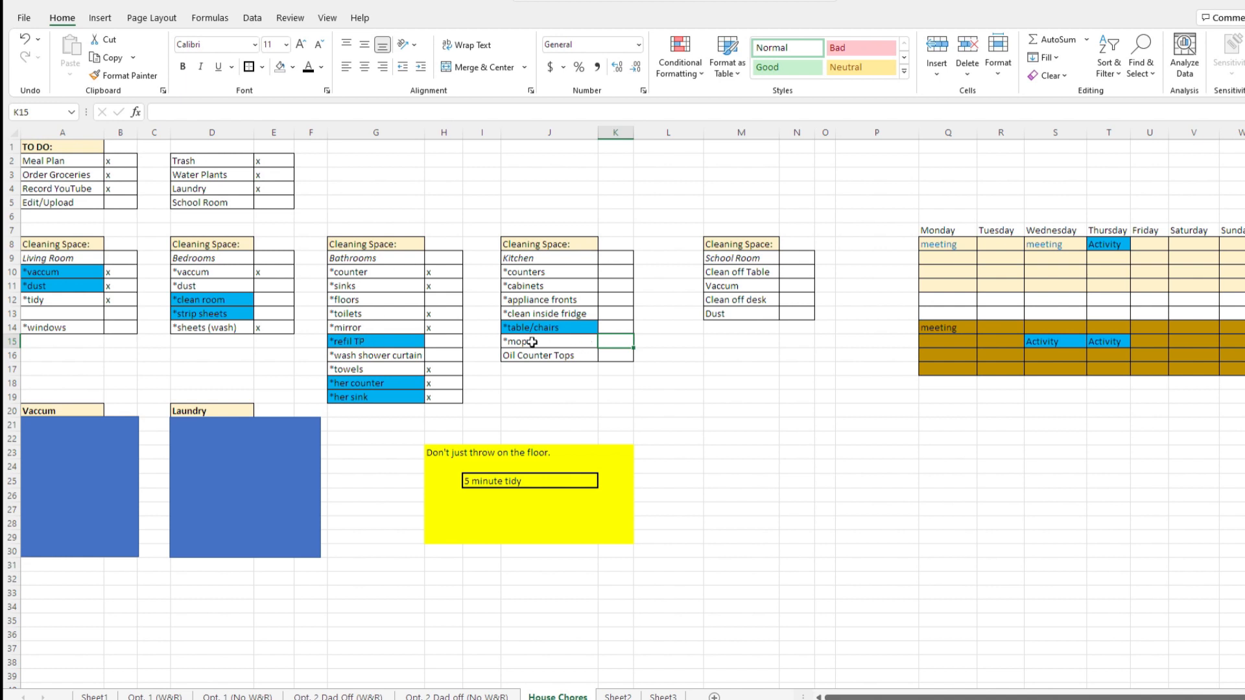
left_click(725, 387)
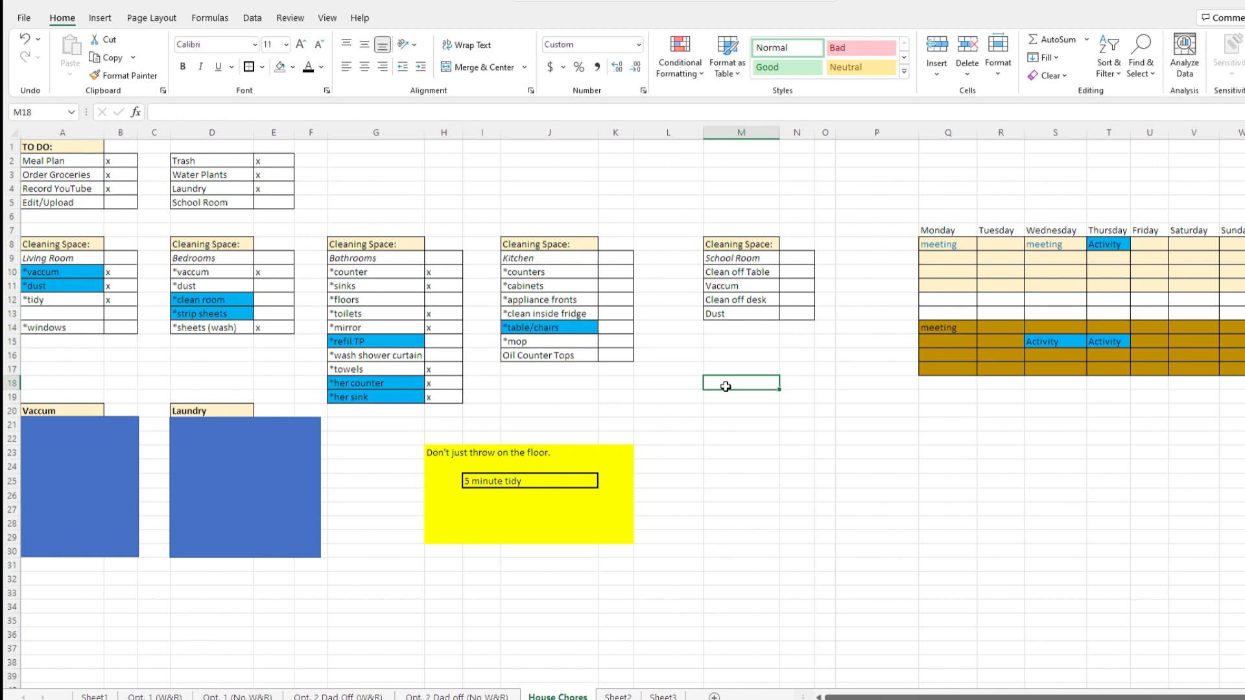
type("Mop Areas")
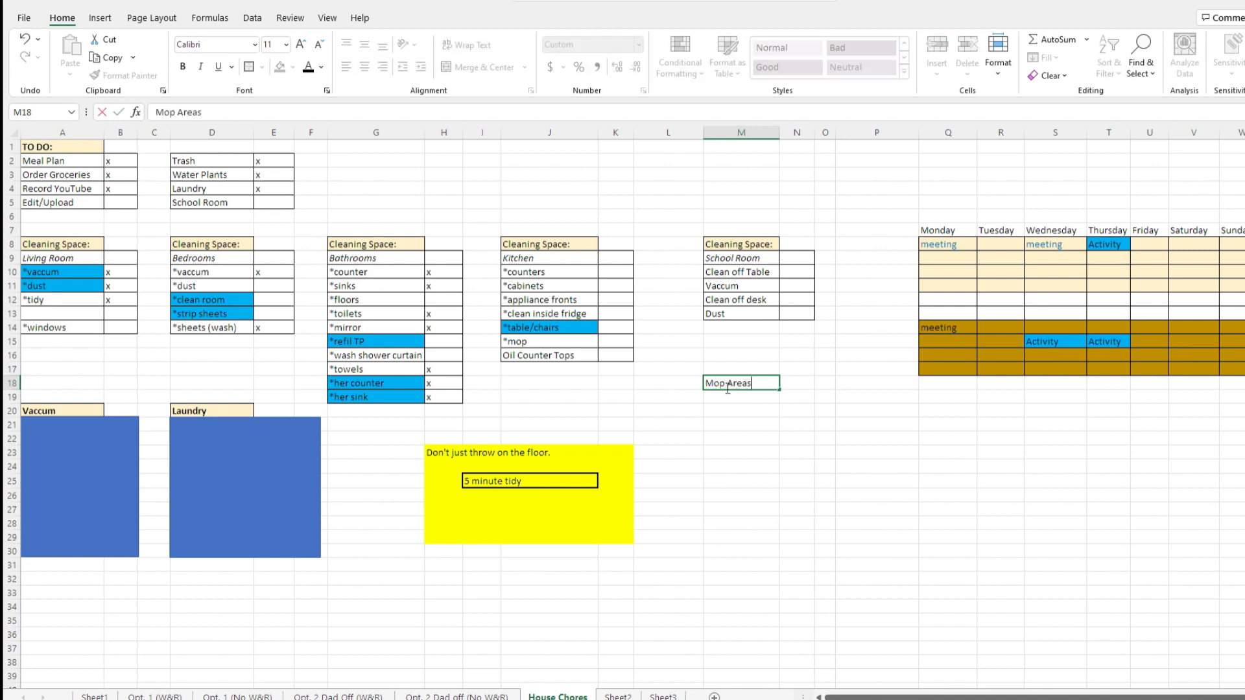
key("Return")
left_click(744, 380)
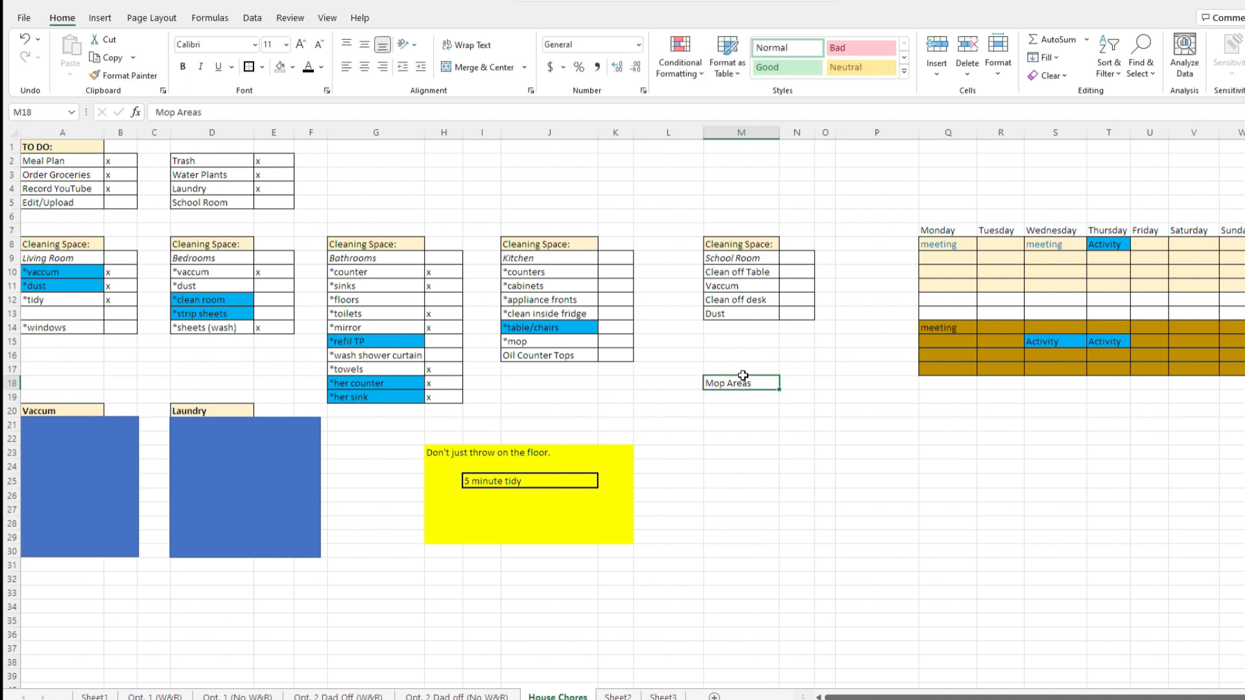
key("Delete")
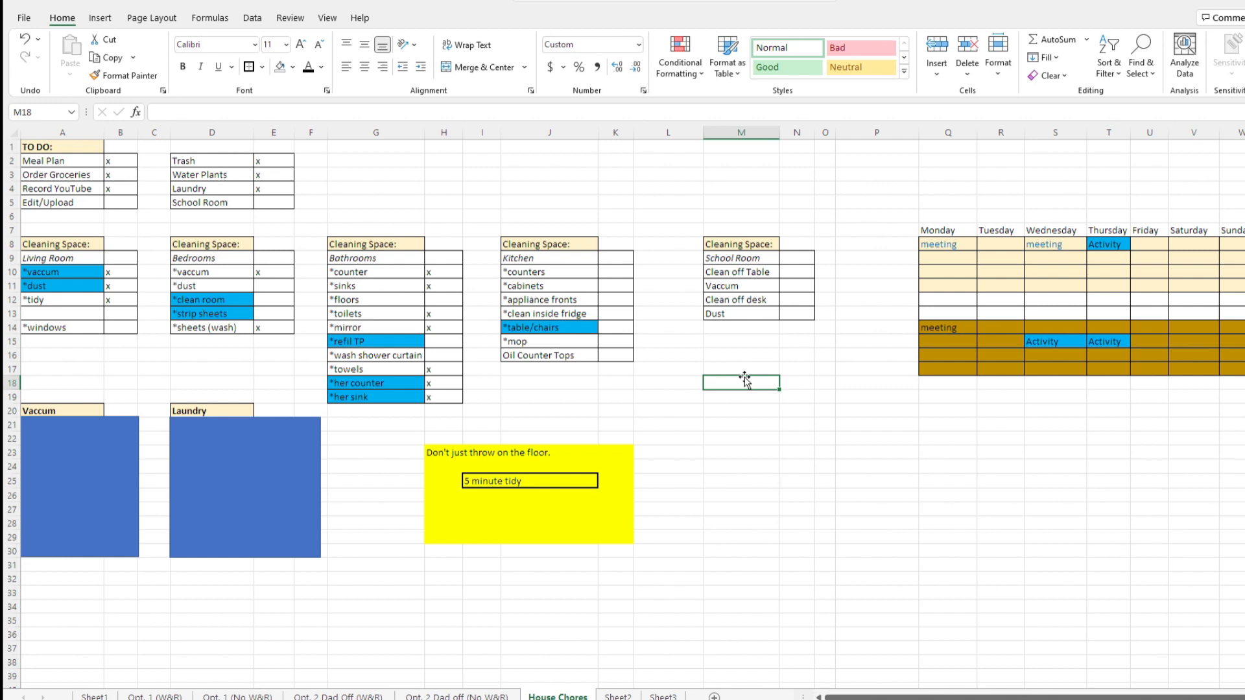
Step: Make the Oil Counter Tops entry in J16 bold and select the completion cell K16 beside it
left_click(539, 356)
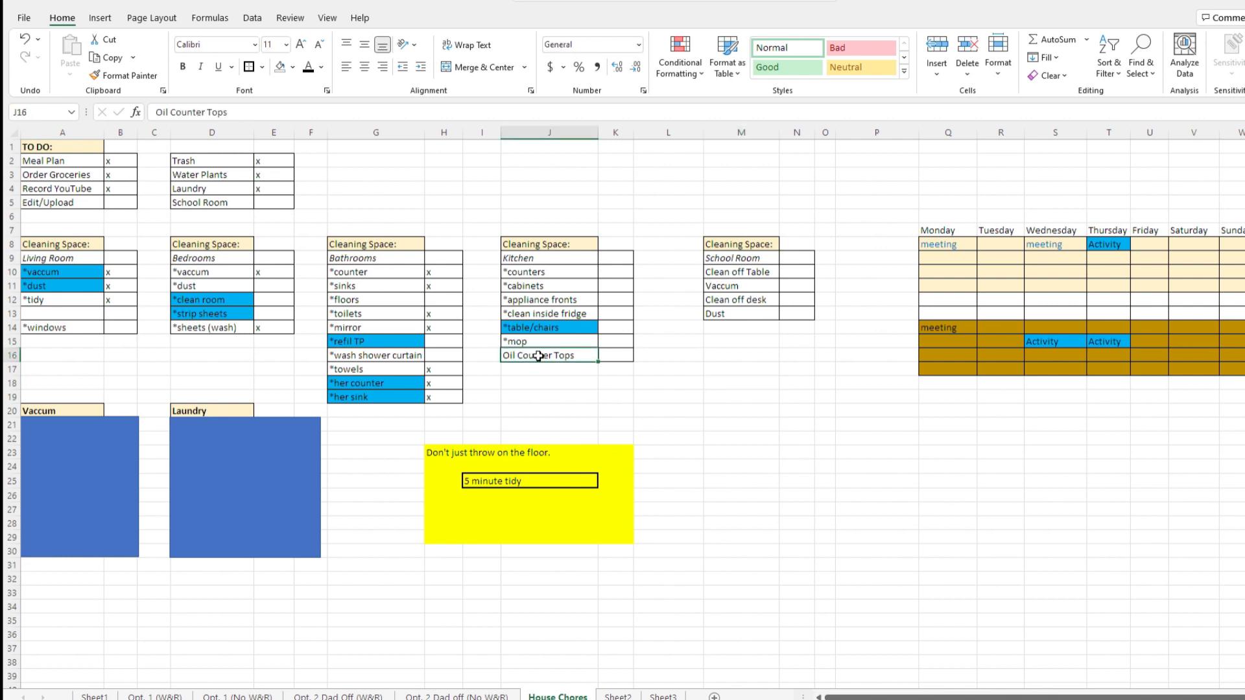
left_click(183, 67)
left_click(618, 354)
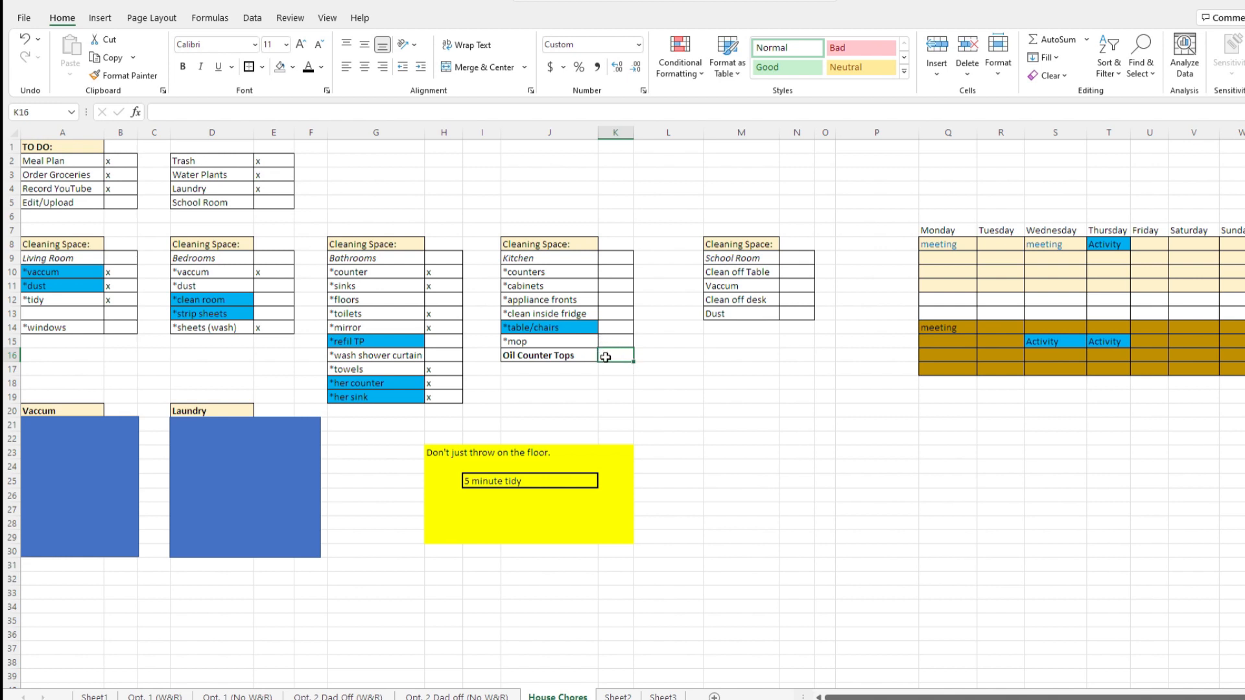
Step: Enter the date 10/16 in the completion cell K16 beside Oil Counter Tops
type("10/16")
key("Return")
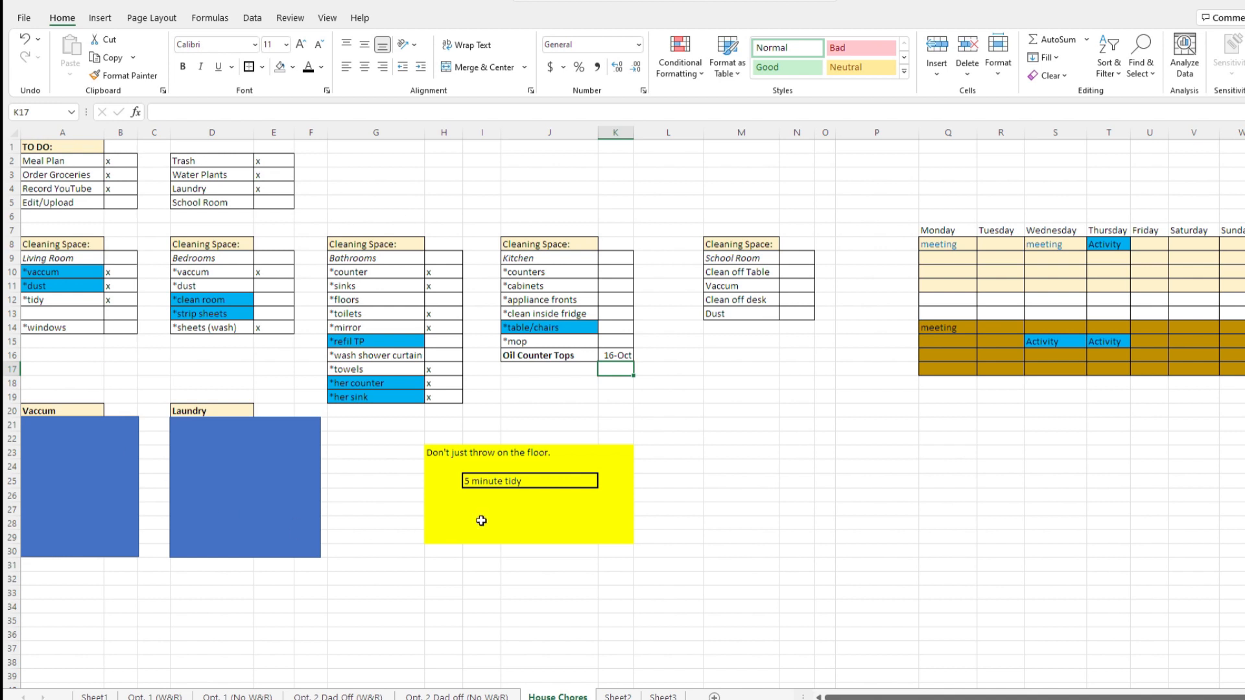
left_click(627, 356)
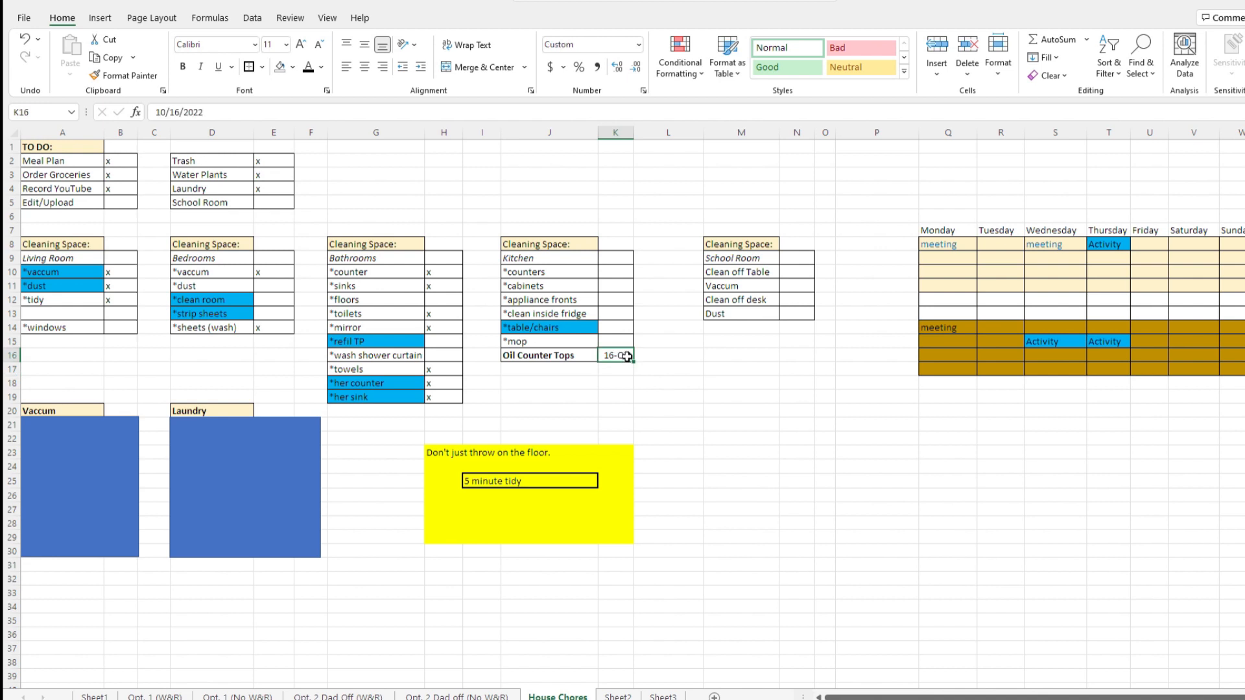
Step: Mark the Kitchen chores from counters through clean inside fridge as done with an x in K10:K13
left_click(613, 274)
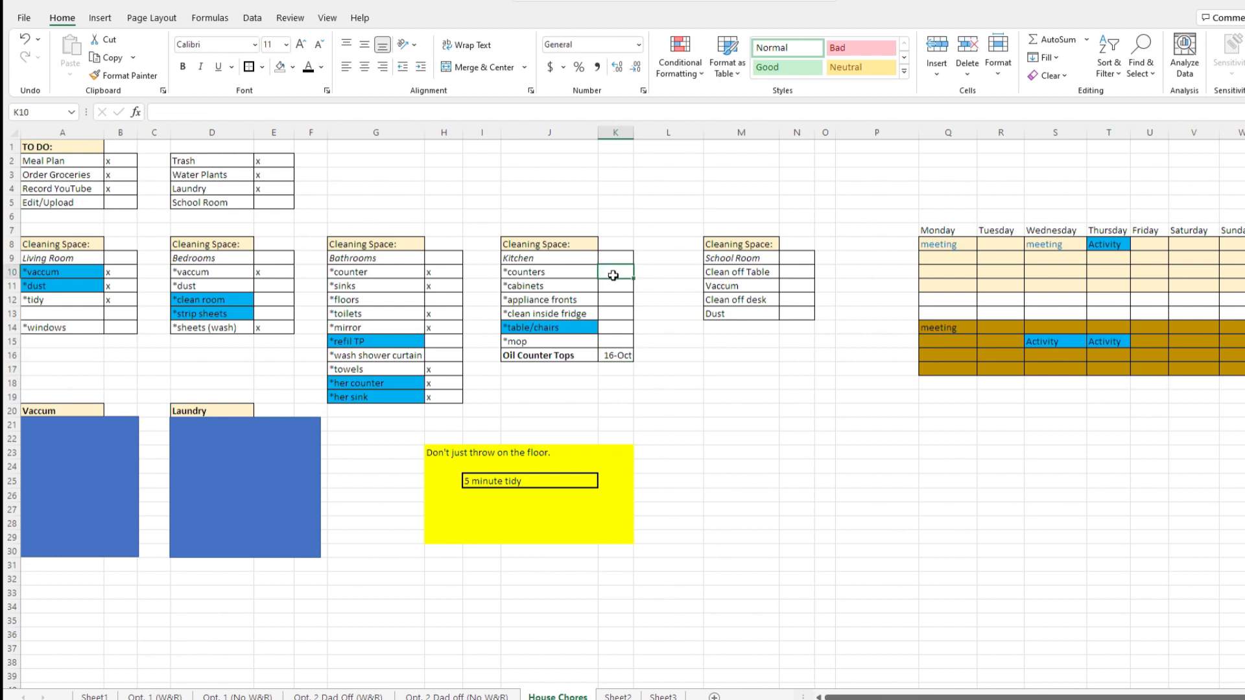
type("x")
key("Return")
type("x")
key("Return")
type("x")
key("Return")
type("x")
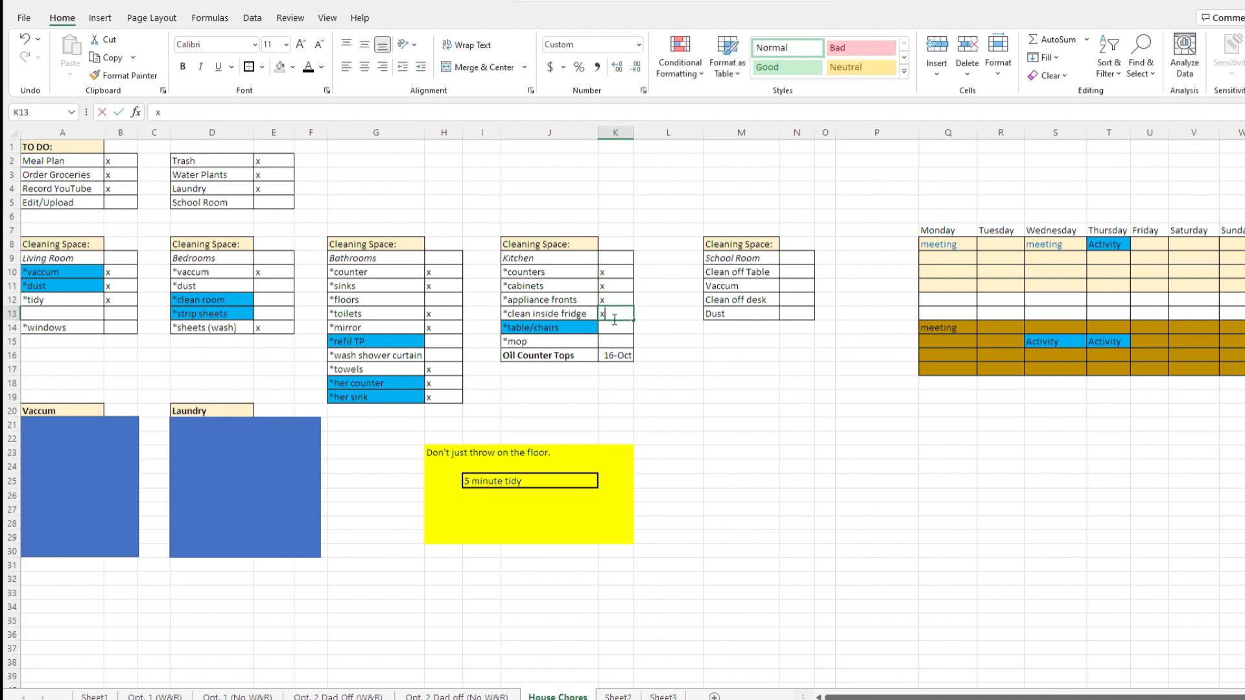
key("Return")
left_click(621, 275)
type("r")
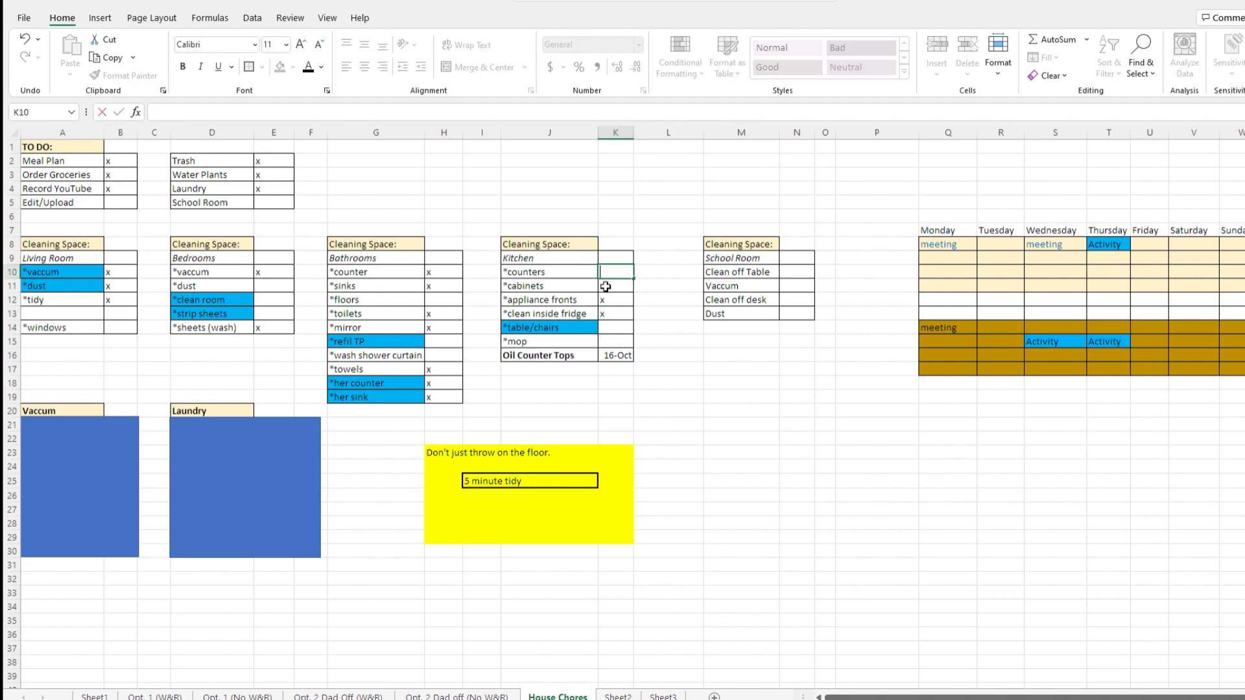
type("x")
left_click(655, 289)
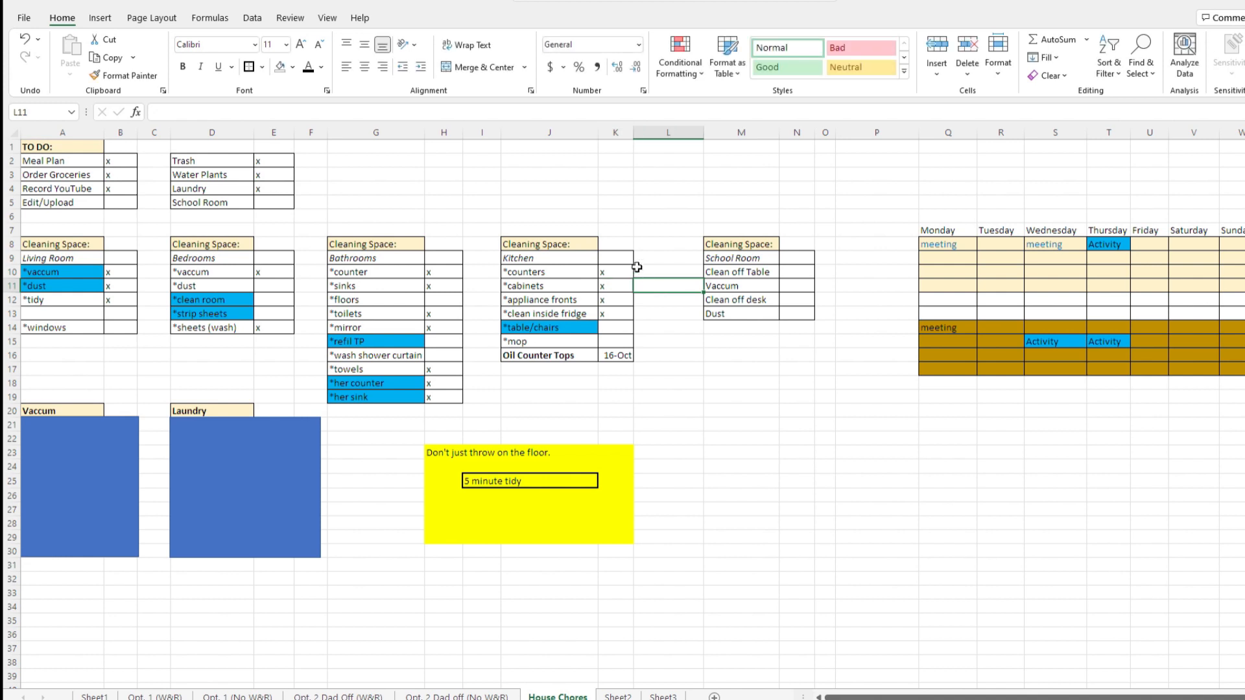
Step: Clear the Kitchen completion marks in K10:K14 and the date in K16, and delete the blue shape covering the Vaccum list
left_click_drag(621, 268, 619, 317)
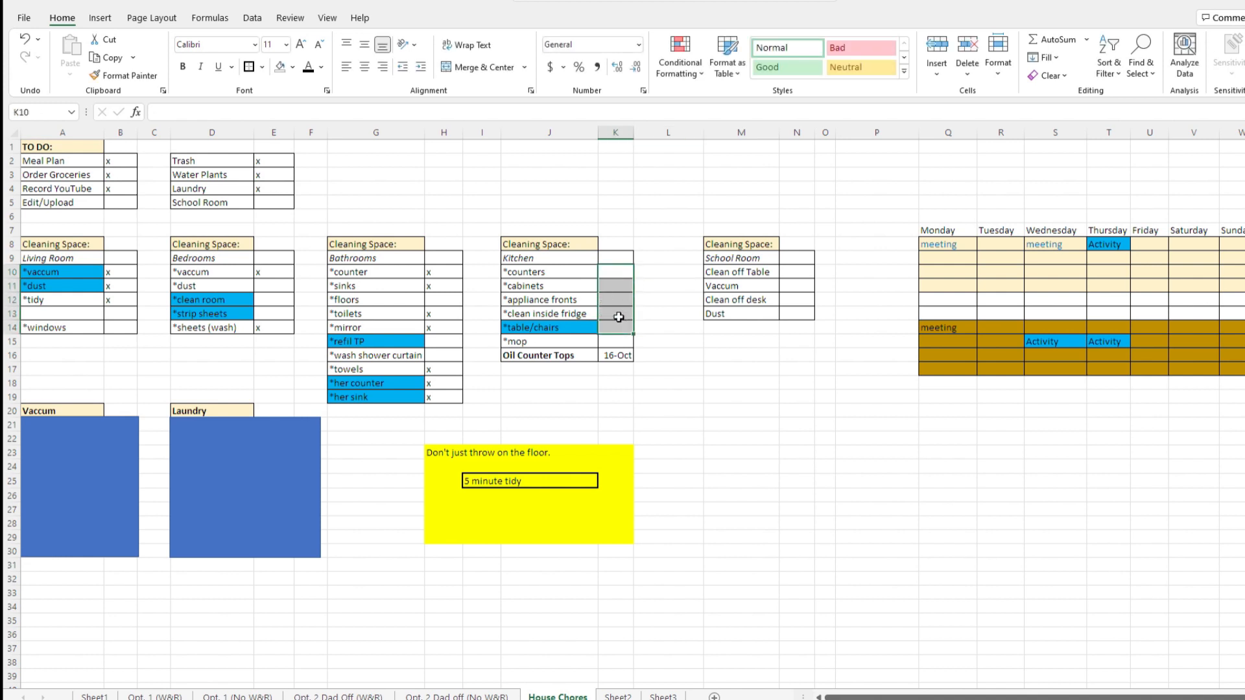
left_click(617, 356)
key("Delete")
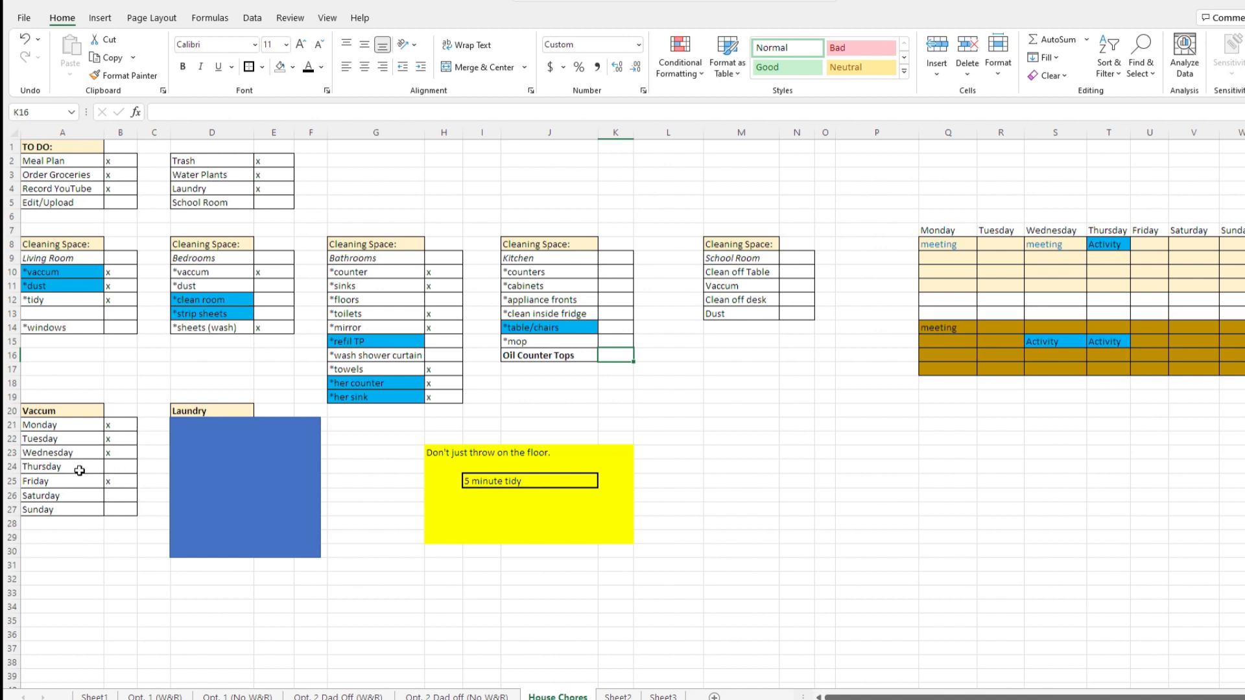
Step: Mark Saturday as done in the Vaccum list with an x in B26
left_click(115, 467)
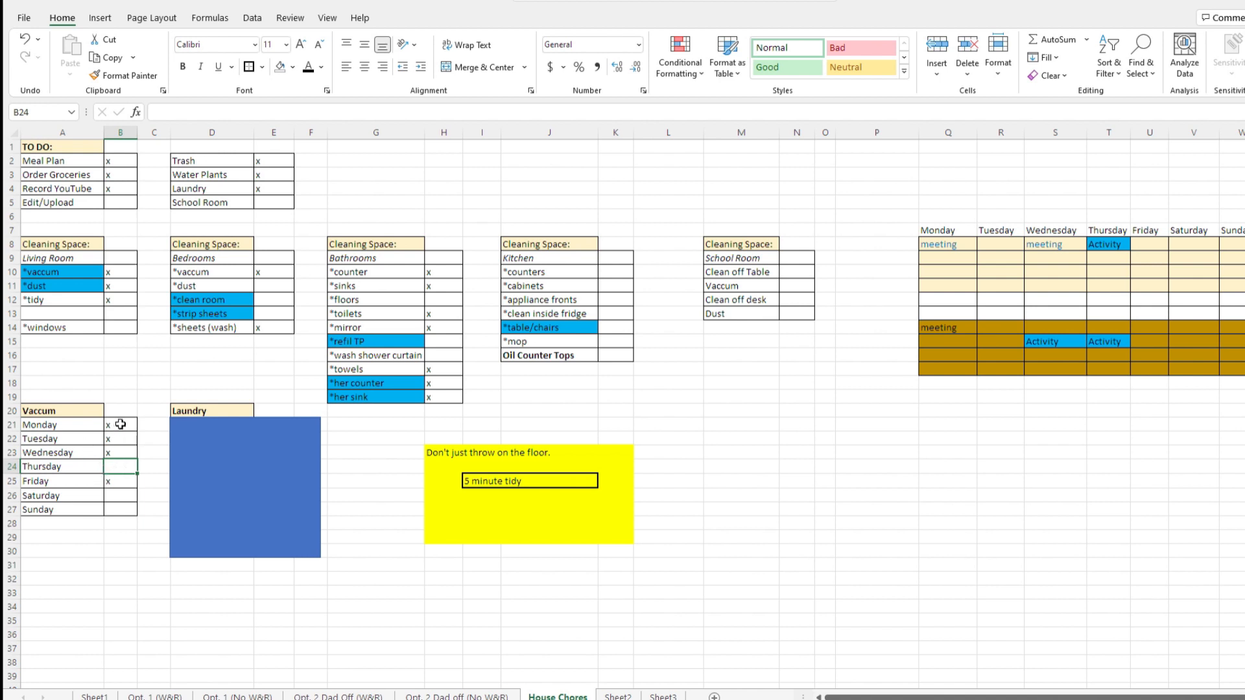
left_click(115, 496)
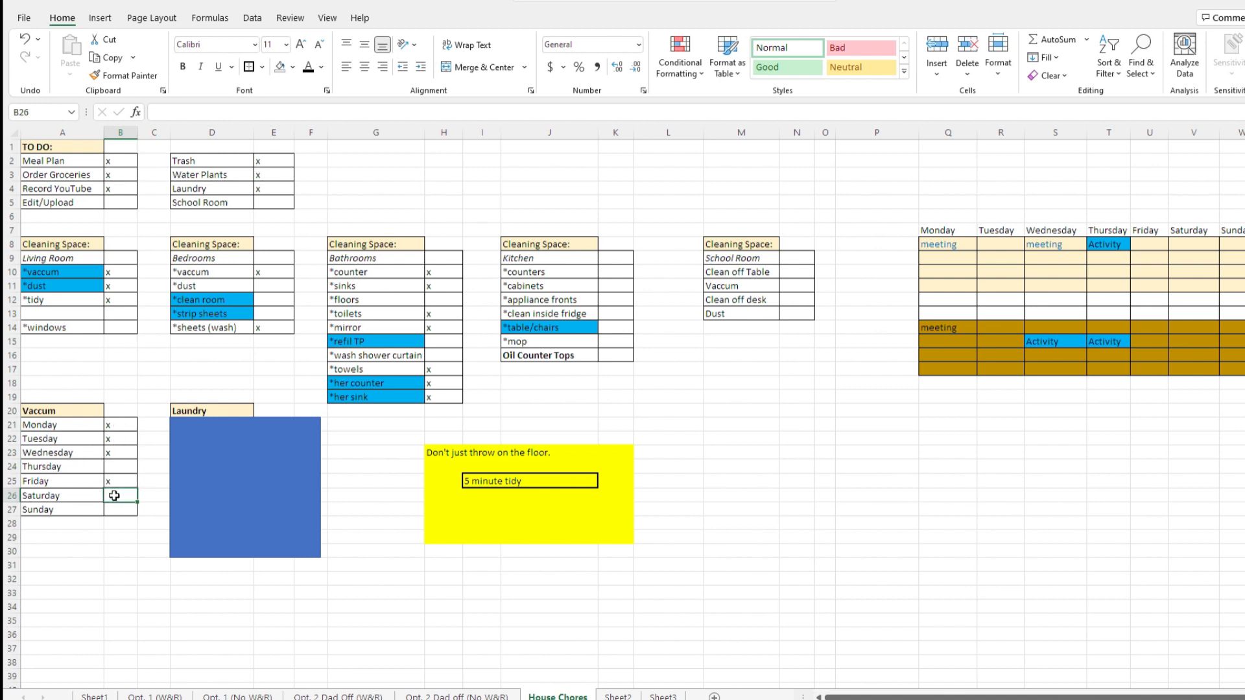
type("x")
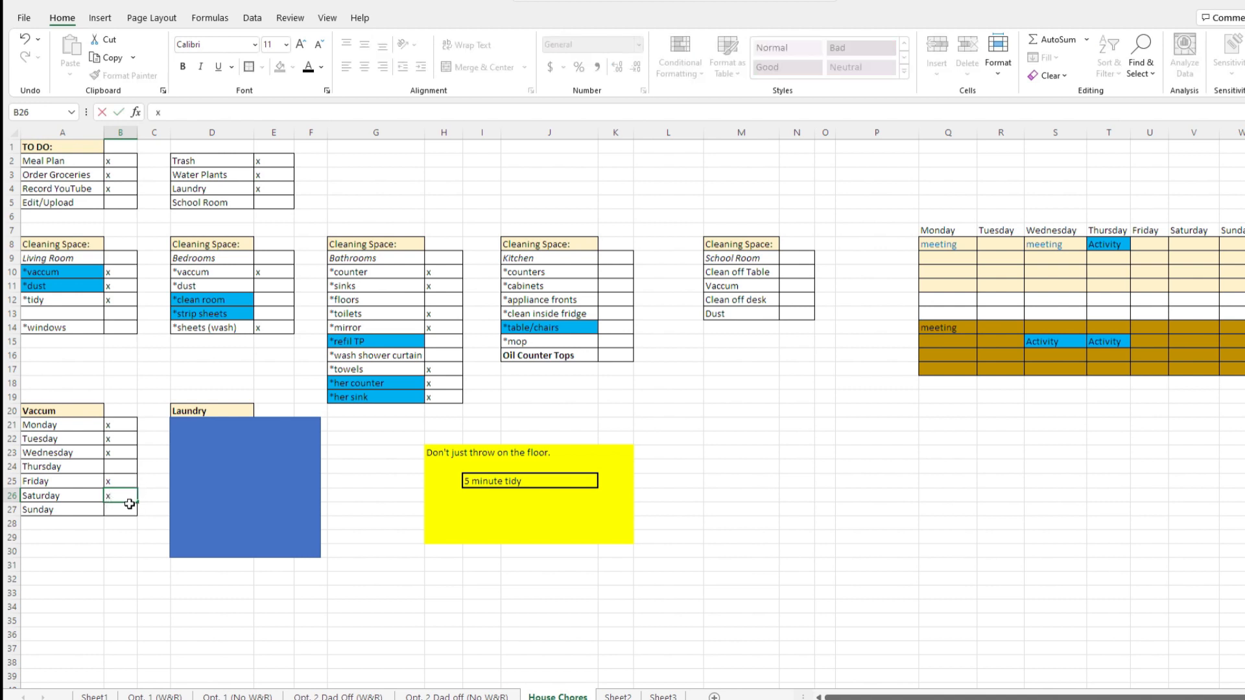
left_click(130, 523)
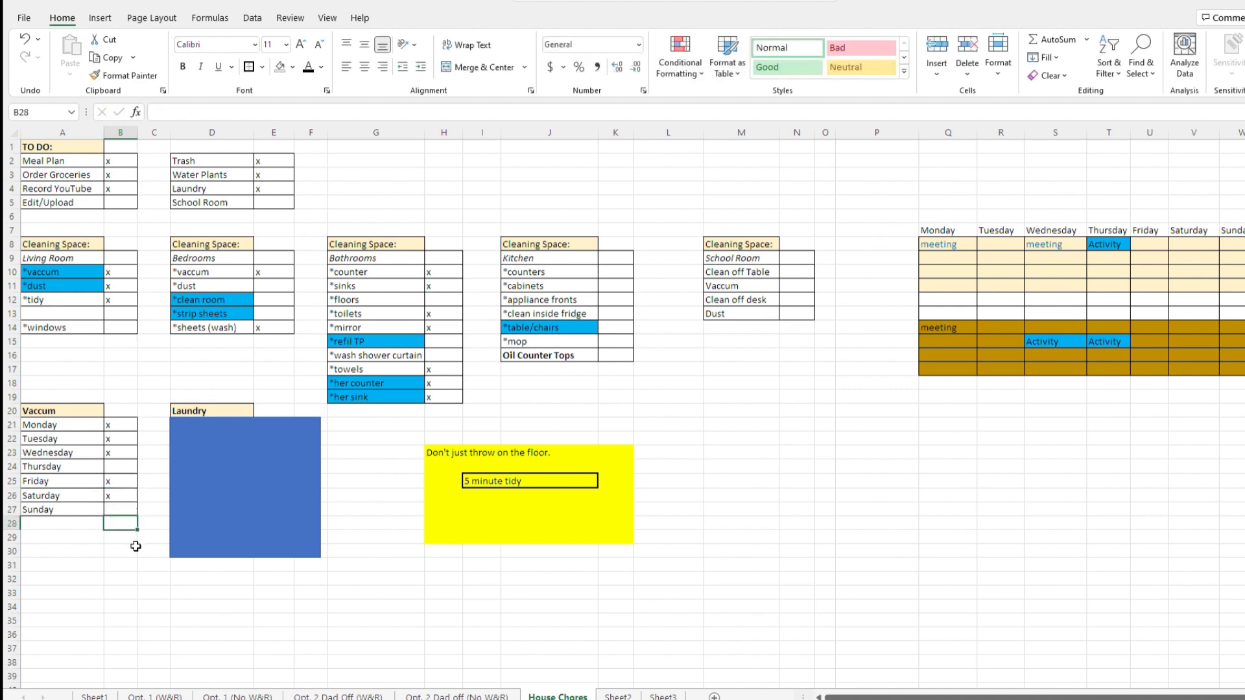
Step: Delete the blue shape covering the Laundry list and go through its items from Clothes to Blankets
left_click(226, 520)
key("Delete")
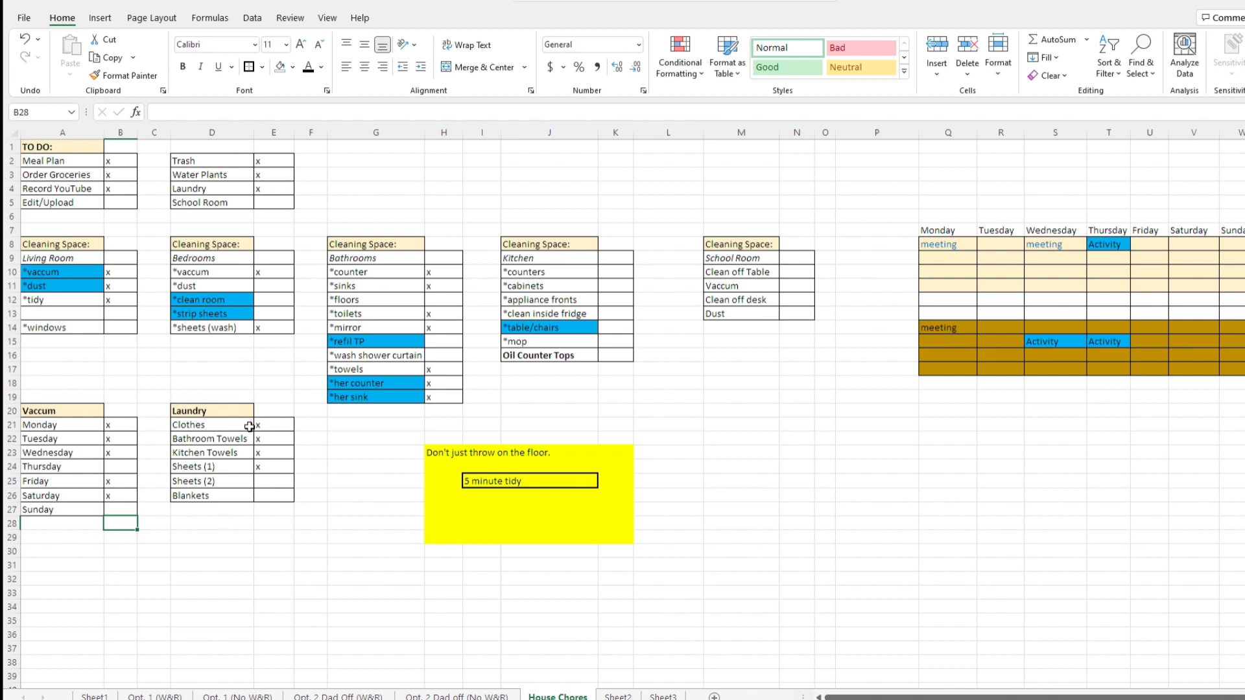
left_click(216, 425)
left_click(220, 440)
left_click(228, 455)
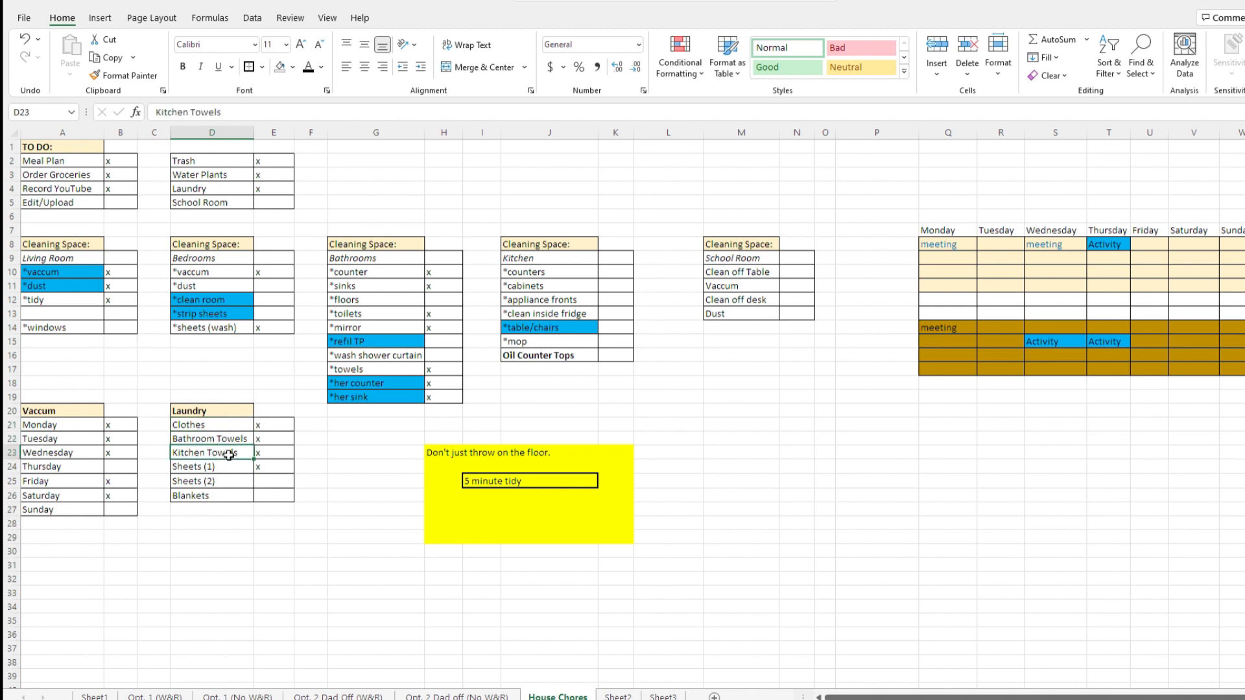
left_click(229, 468)
left_click(227, 482)
left_click(227, 496)
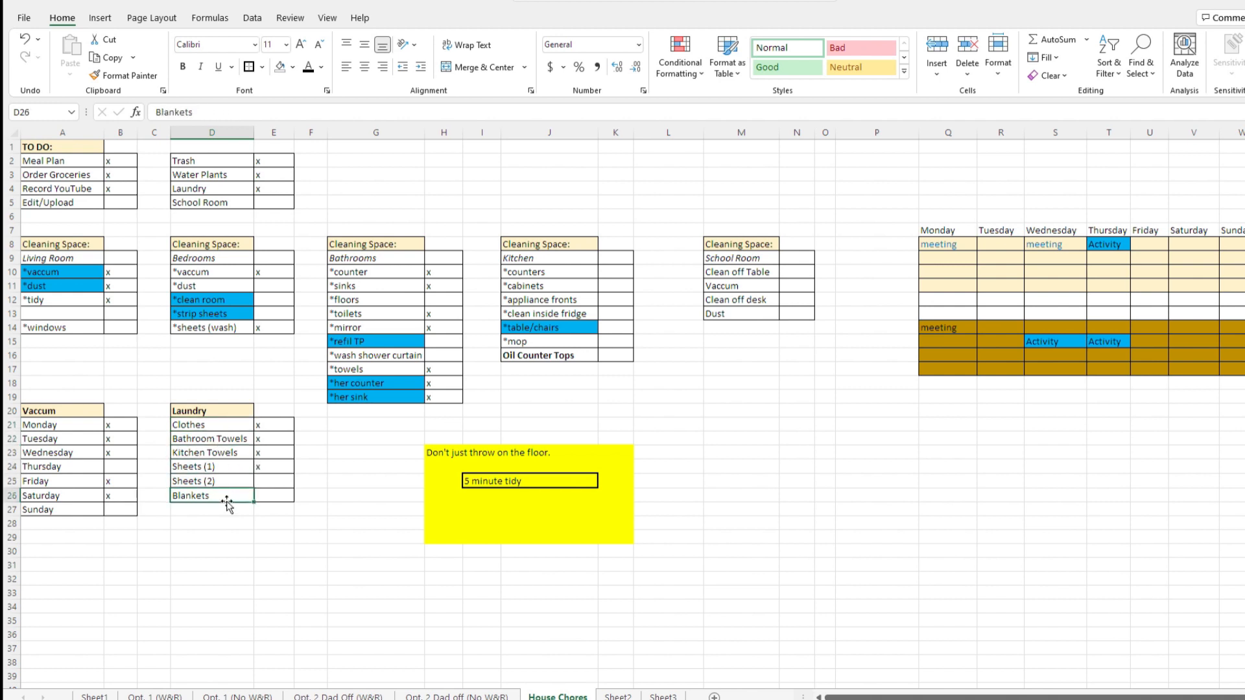
Step: Mark Sheets (2) as done in the Laundry list with an x in E25
left_click(279, 481)
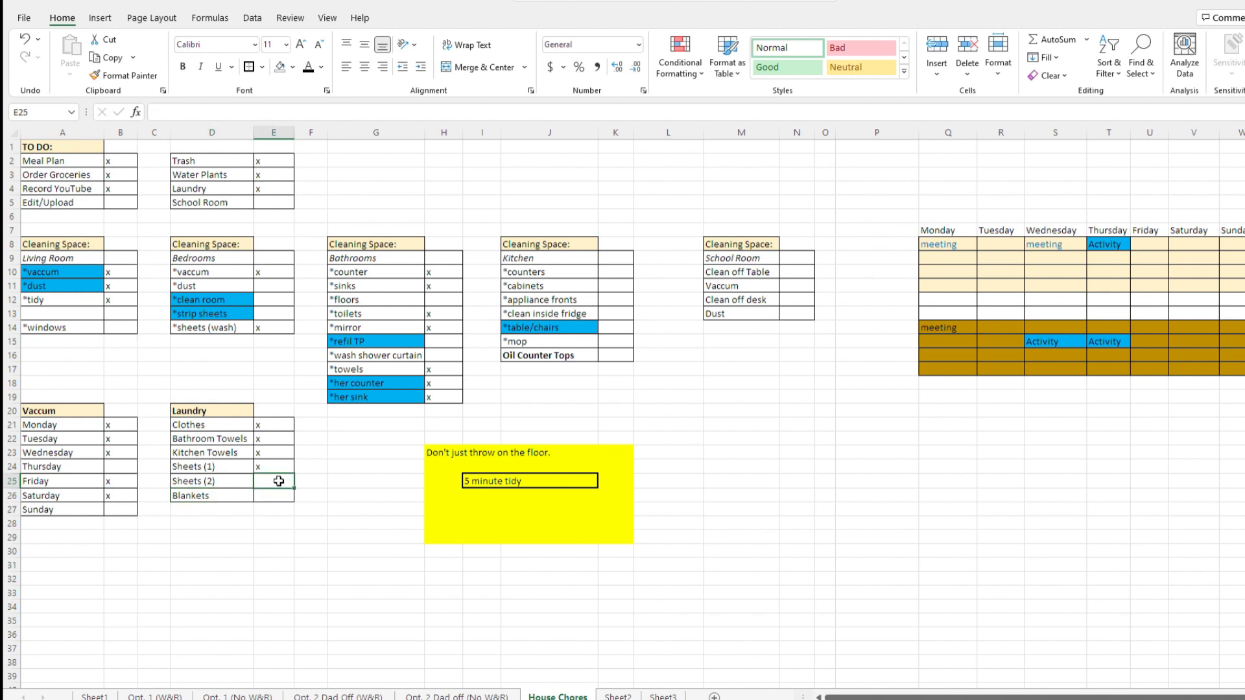
type("x")
left_click(259, 521)
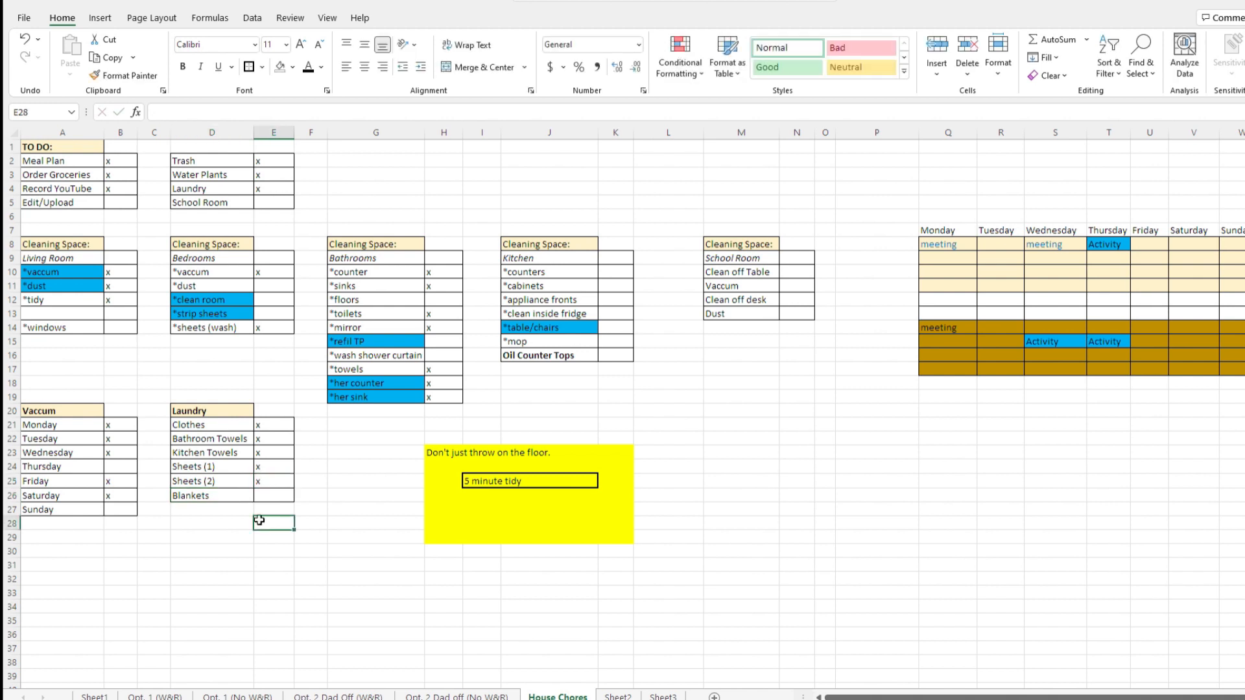
Step: Add Dog Blankets to the Laundry list in D27 and apply cell borders to D27:E27
left_click(191, 509)
type("D")
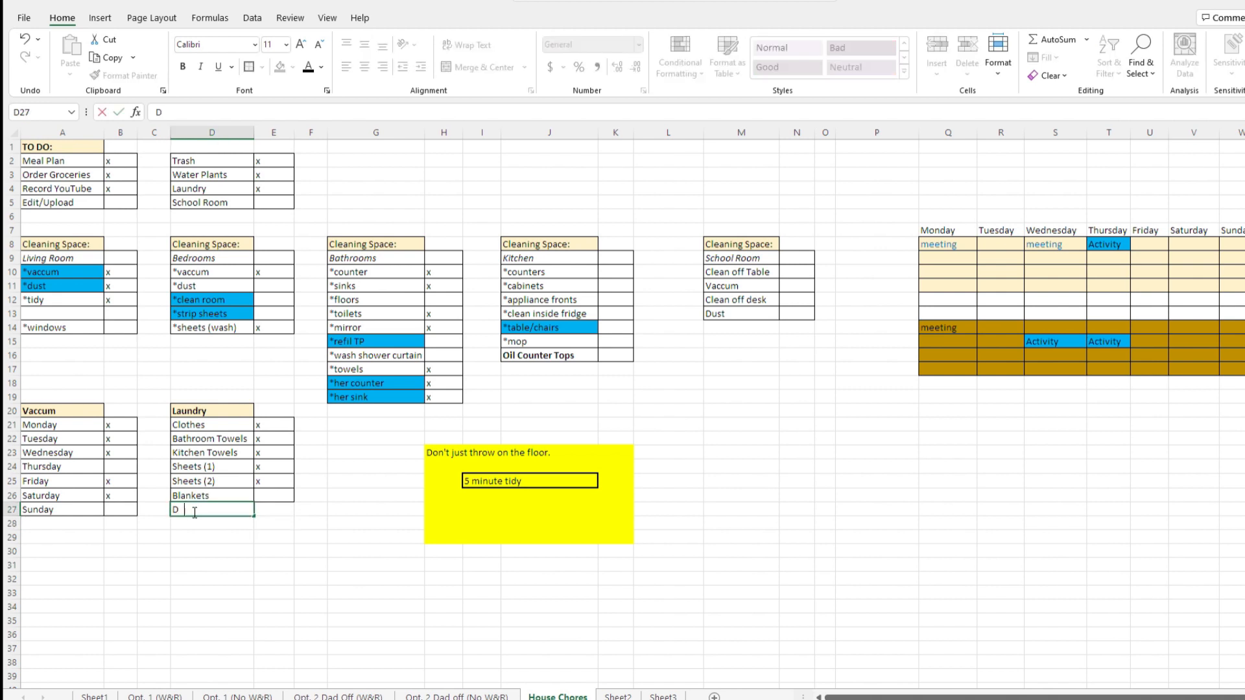
type("og Blankets")
key("Return")
left_click(196, 508)
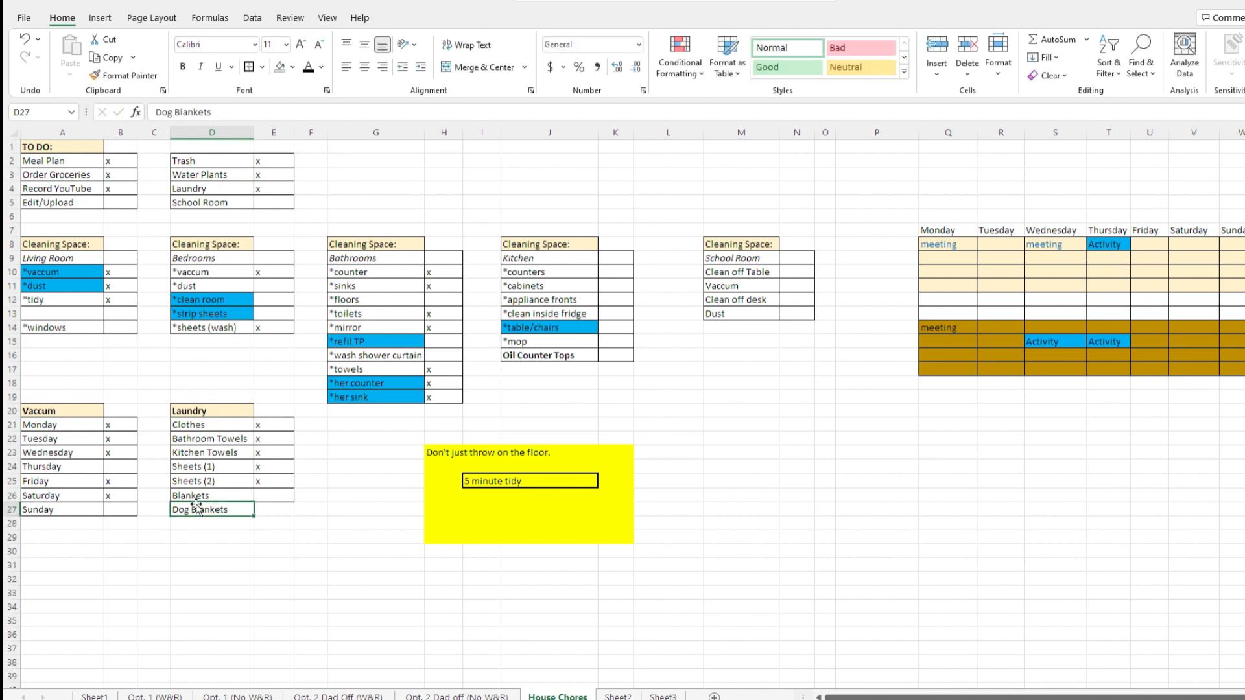
left_click_drag(196, 509, 276, 509)
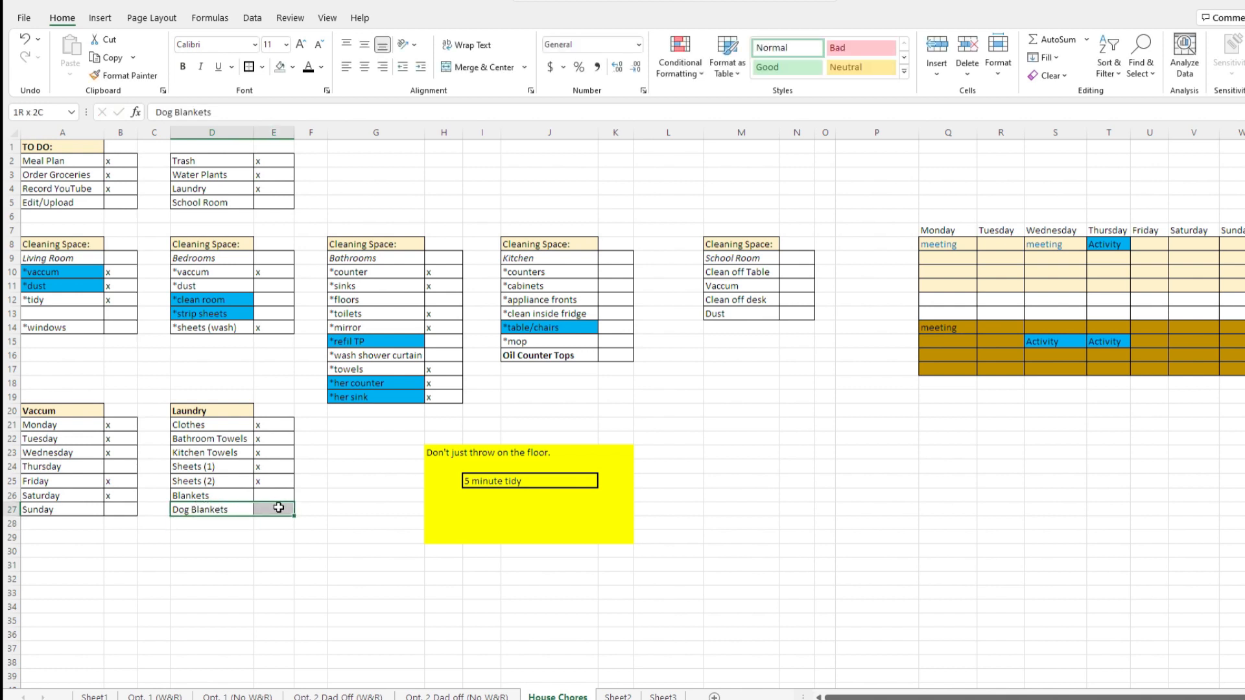
left_click(250, 68)
left_click(266, 578)
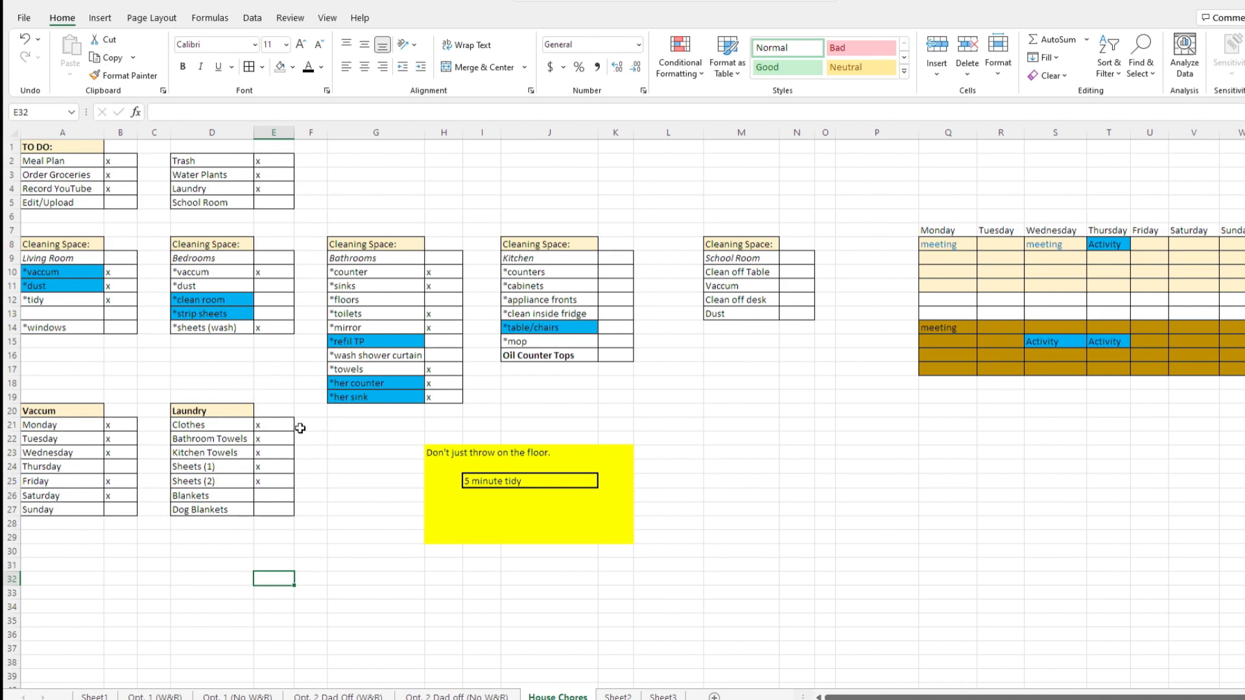
Step: Mark all Kitchen chores from counters to mop with an x in K10:K15 and date Oil Counter Tops 10/16
left_click(603, 282)
type("x x x x ")
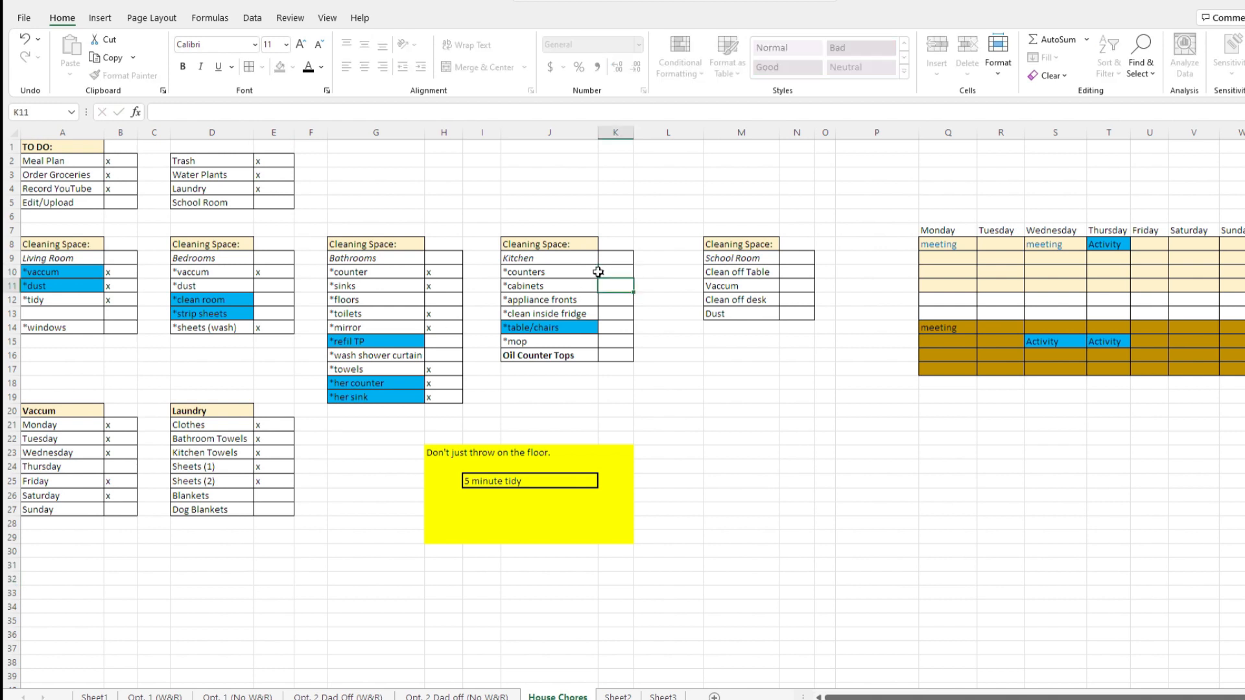
type("x")
key("Return")
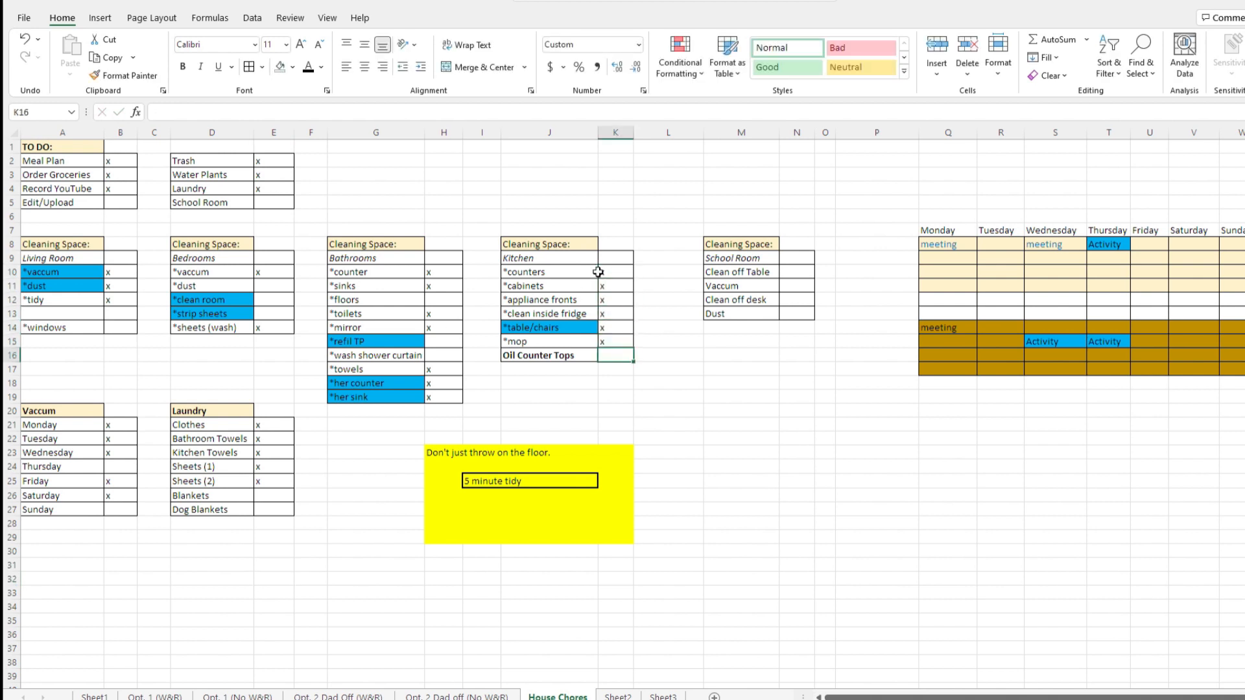
type("x")
key("BackSpace")
type("10")
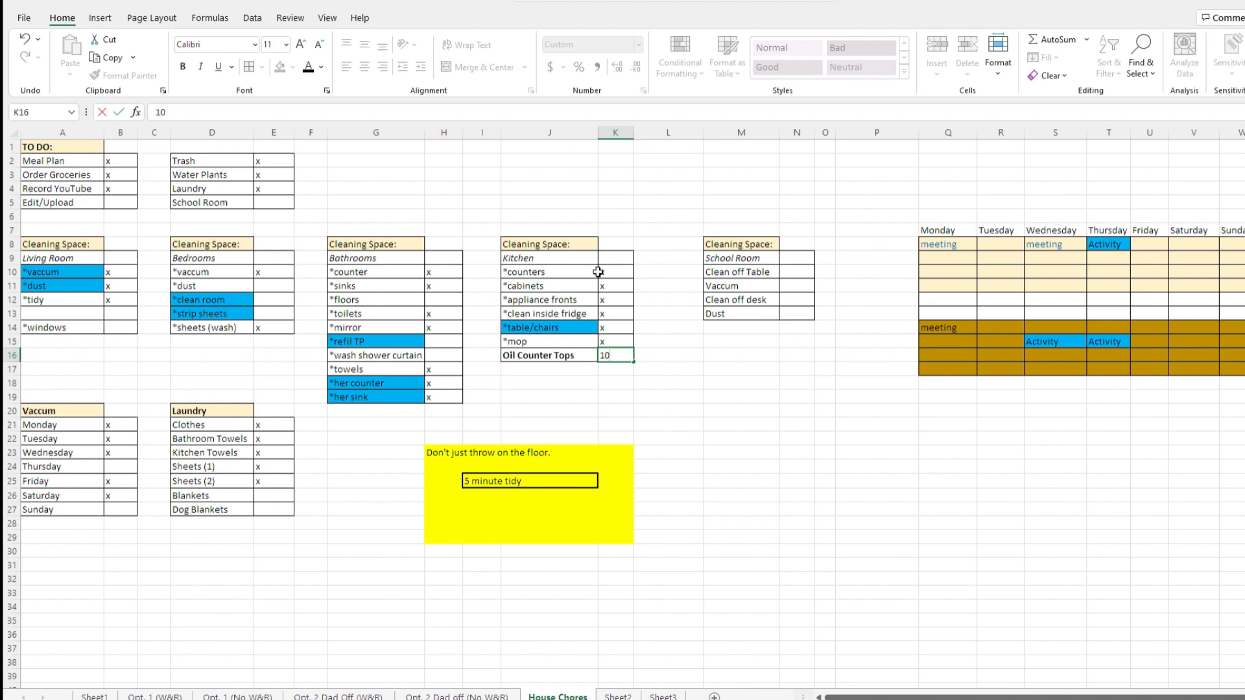
type("/16")
key("Return")
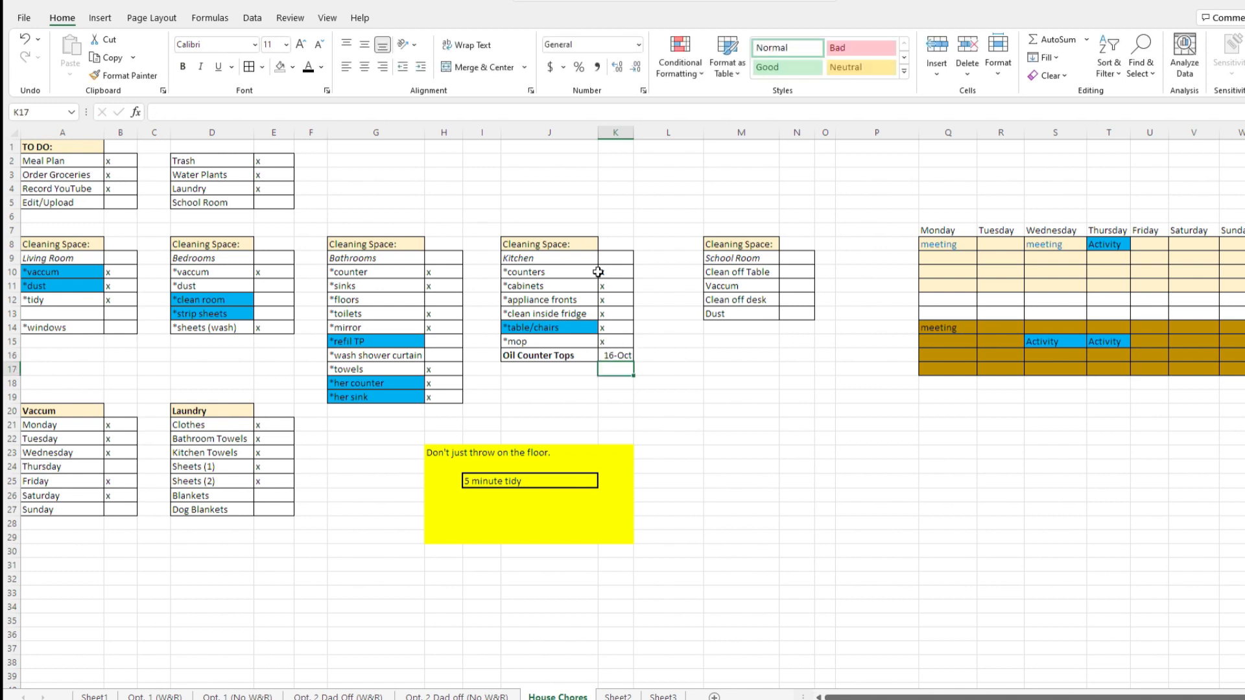
Step: Mark the remaining Bathrooms chores floors, refill TP and wash shower curtain as done with an x
left_click(452, 297)
type("x")
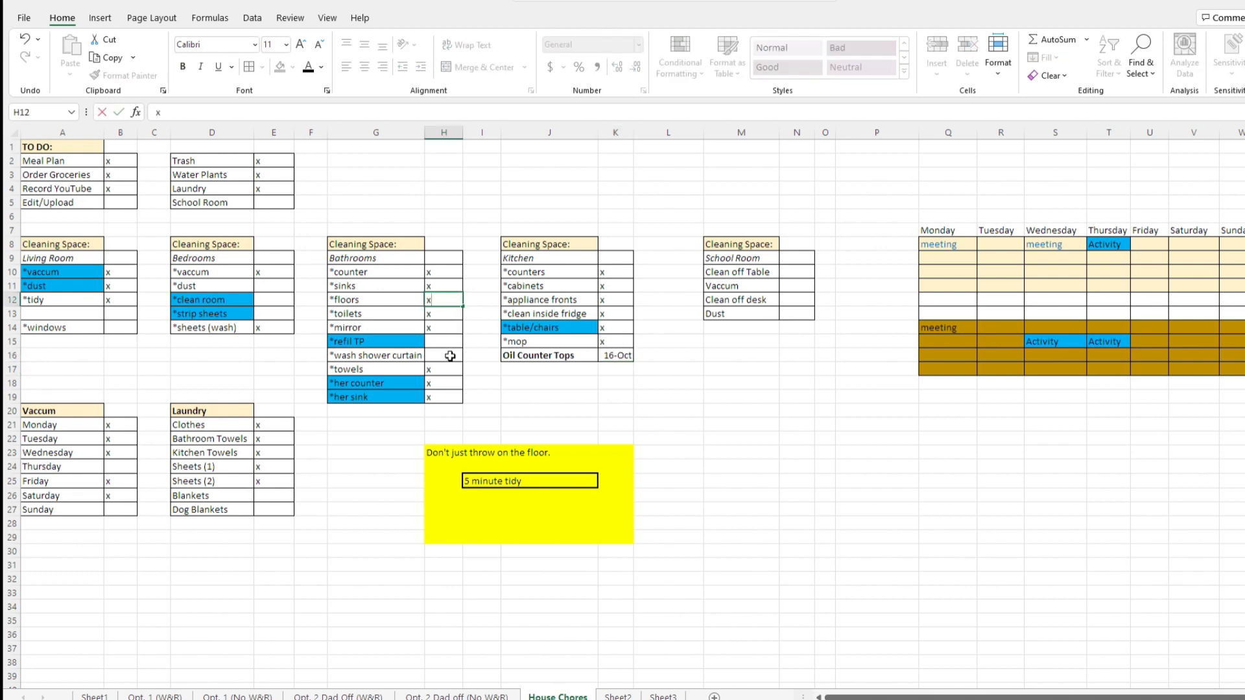
left_click(450, 355)
type("x")
left_click(448, 340)
type("x")
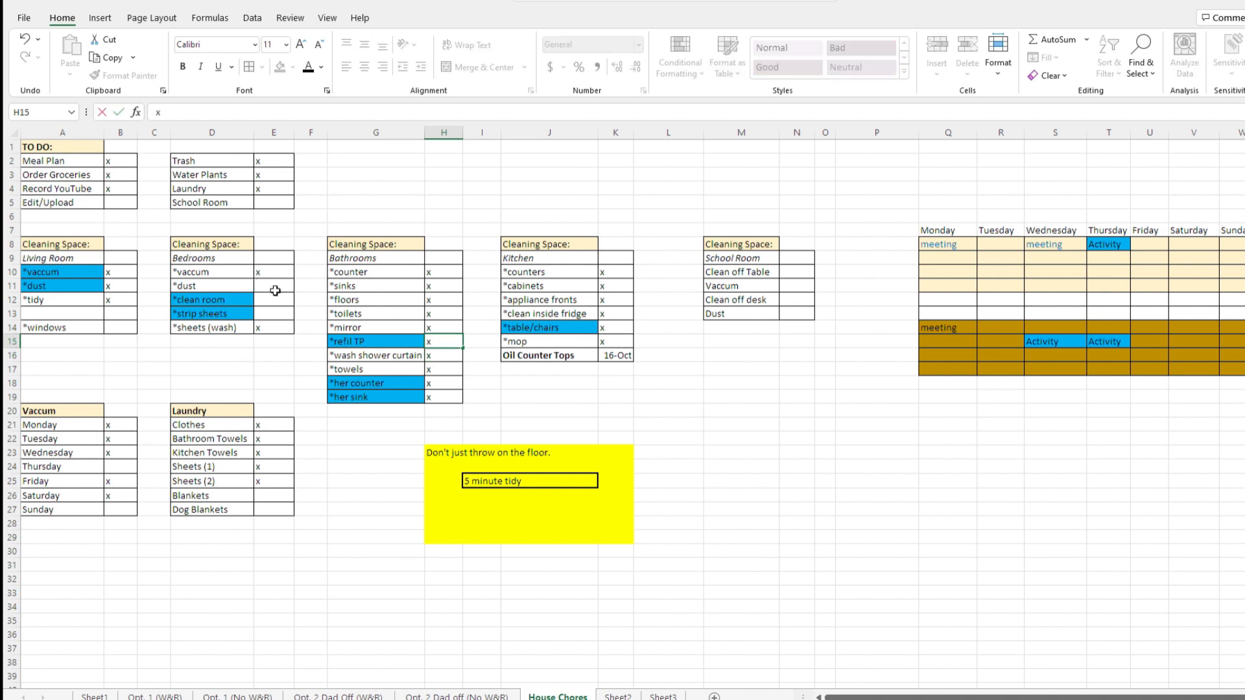
Step: Mark dust, clean room and strip sheets as done in the Bedrooms list with an x in E11:E13
left_click(275, 288)
type("x")
key("Return")
type("x")
key("Return")
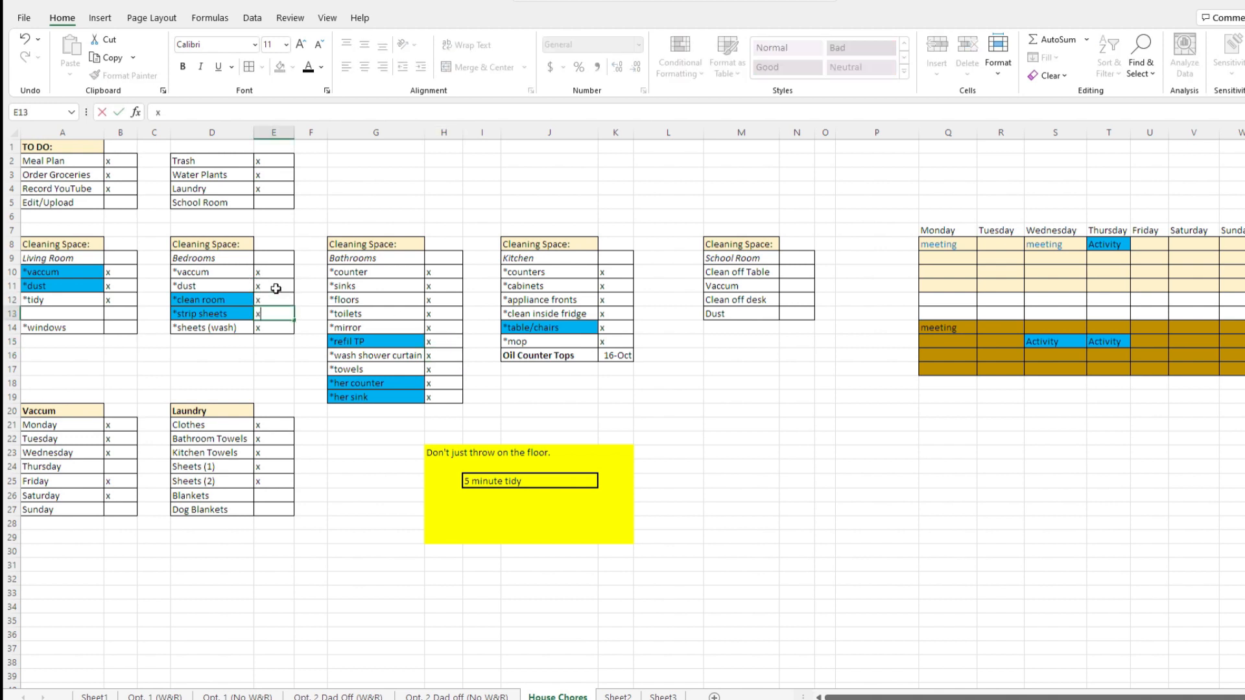
key("Return")
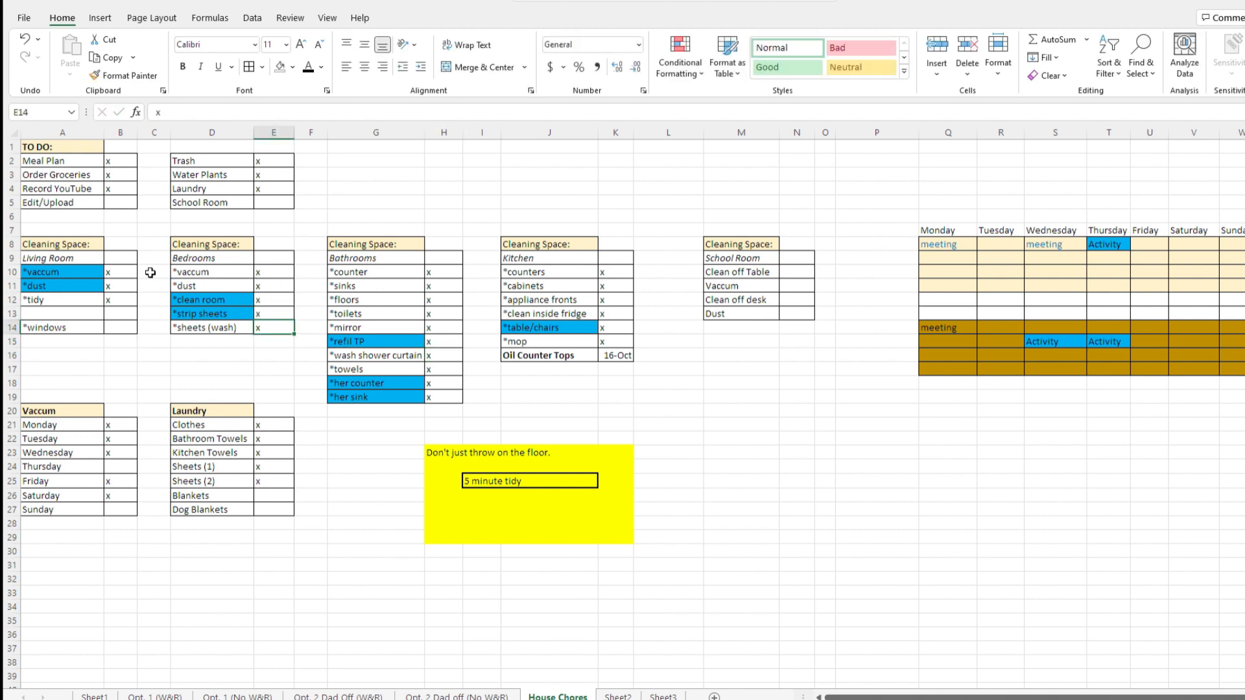
Step: Mark windows as done in the Living Room list with an x in B14
left_click(119, 338)
type("x")
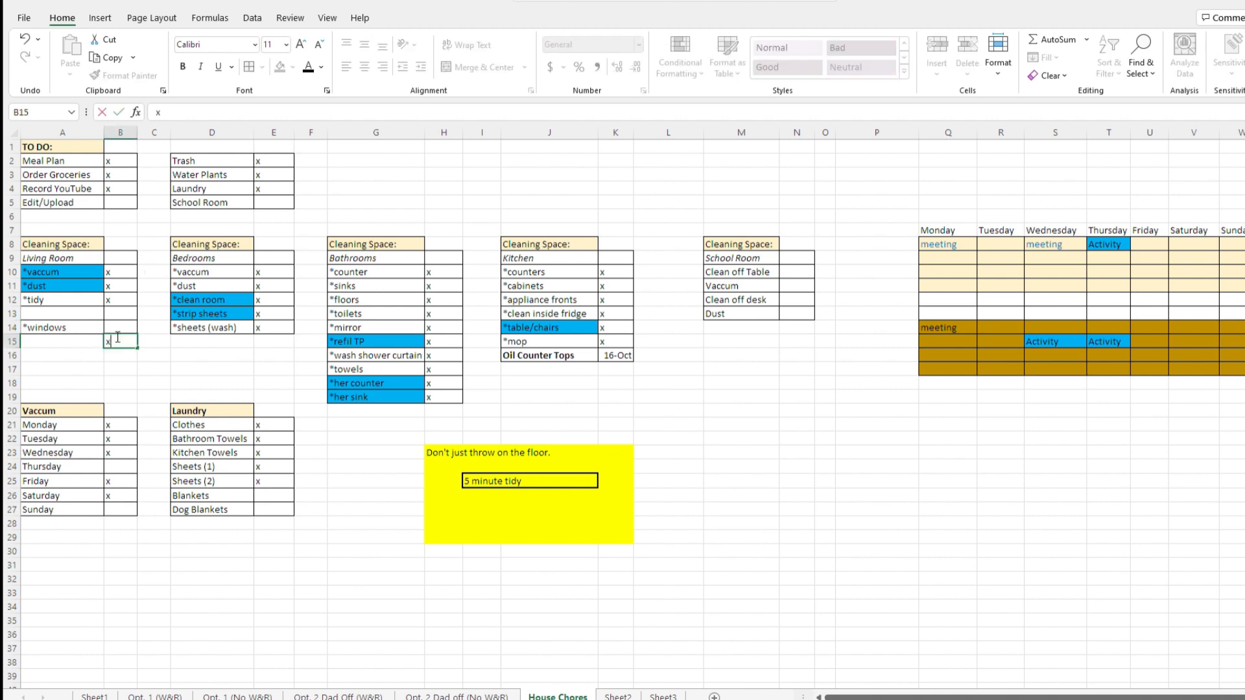
key("Escape")
left_click(118, 329)
type("x")
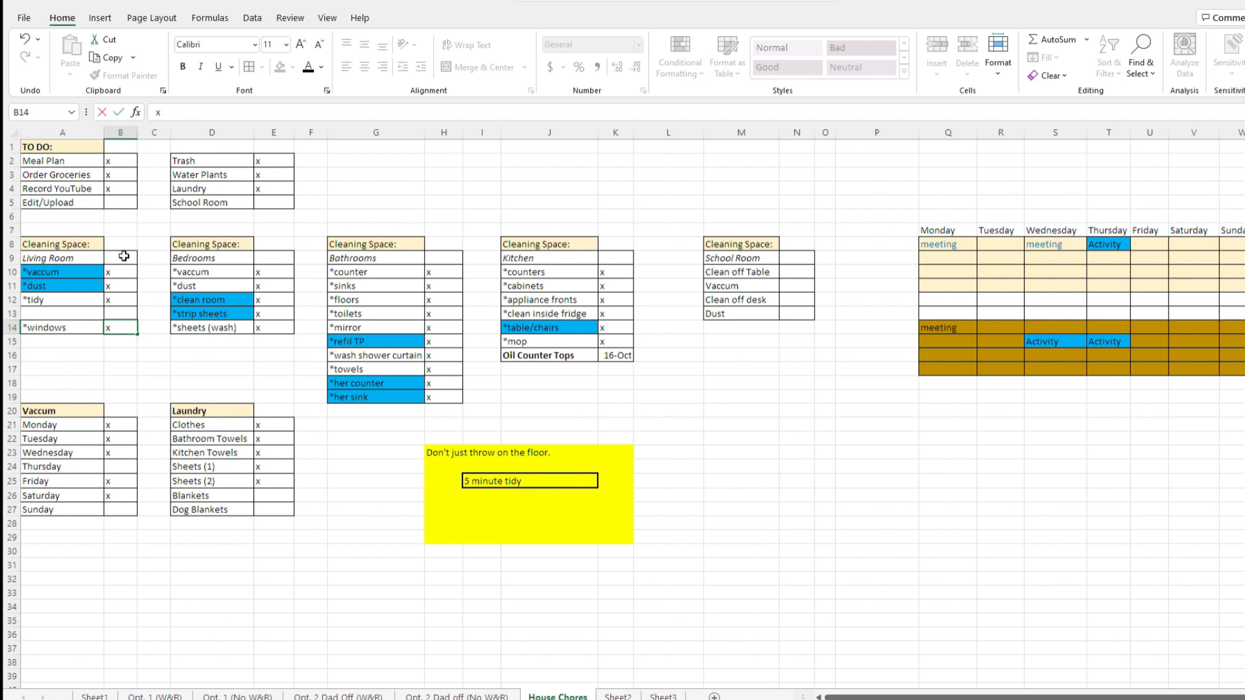
Step: Clear all completion marks from the Living Room list in B9:B14 and the Bedrooms list in E9:E14
left_click_drag(127, 257, 129, 322)
key("Delete")
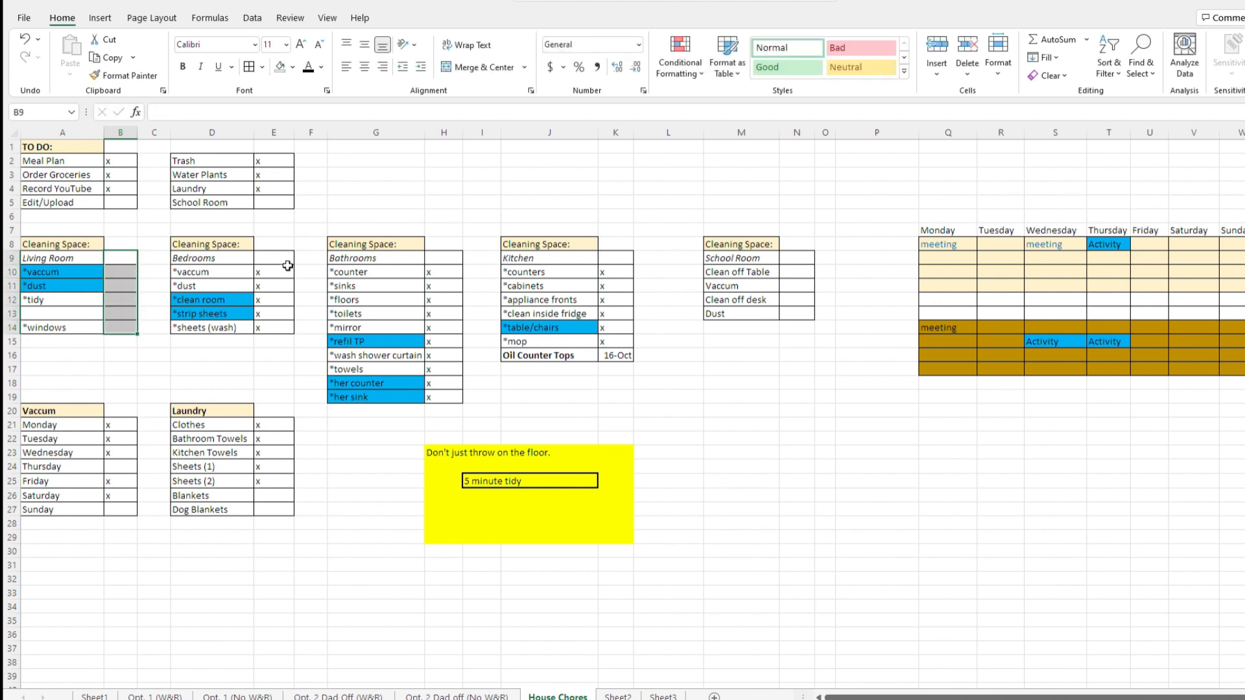
left_click_drag(288, 260, 290, 332)
key("Delete")
left_click(285, 328)
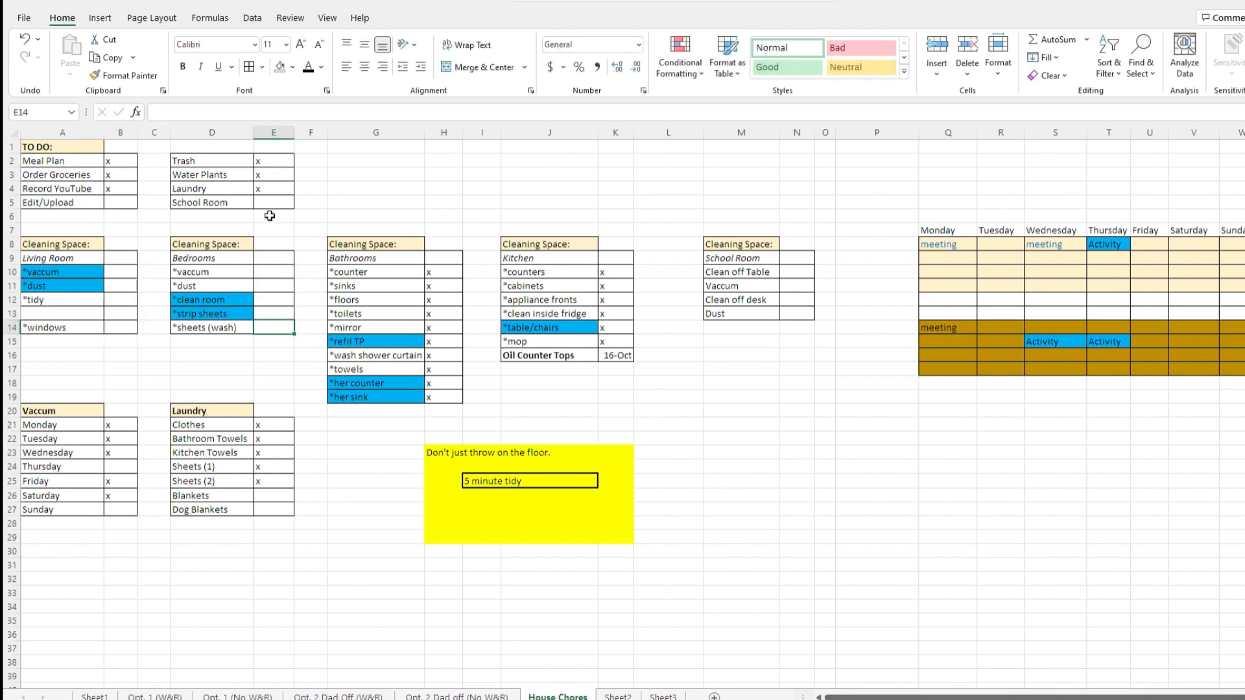
Step: Clear the completion marks beside both TO DO columns in B2:B5 and E2:E5
left_click_drag(121, 161, 122, 202)
key("Delete")
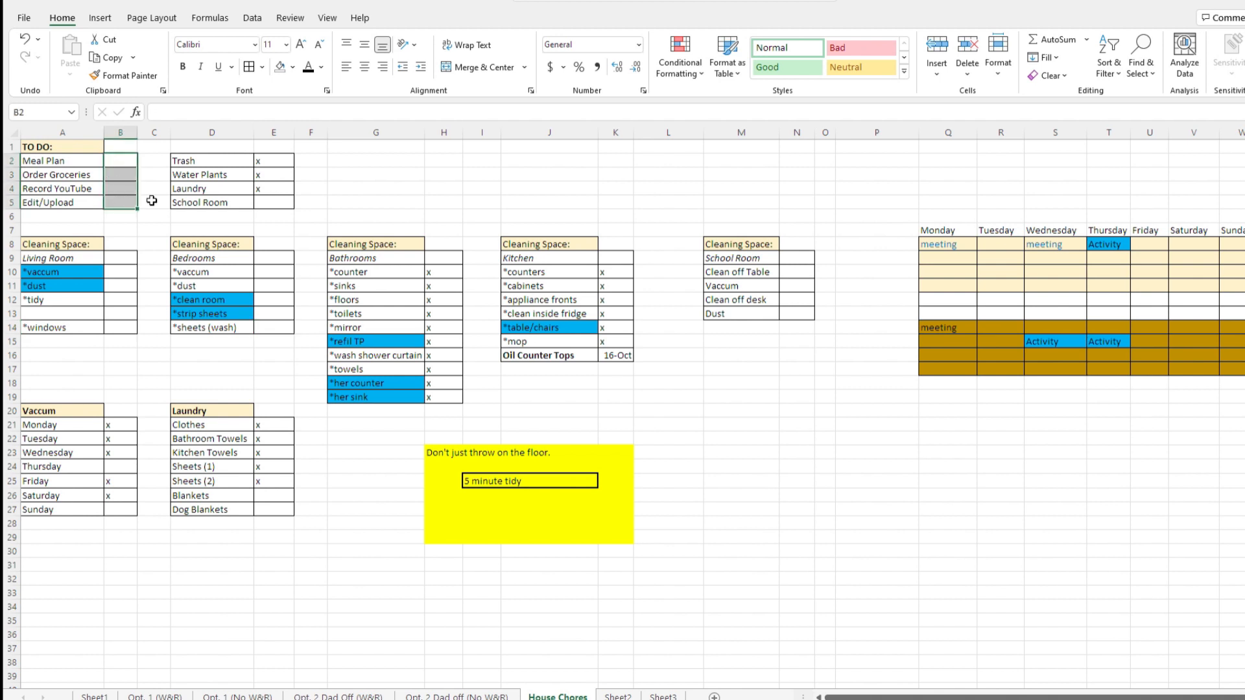
left_click_drag(281, 155, 285, 203)
key("Delete")
Step: Clear all completion marks from the Bathrooms list and the marks and date from the Kitchen list
left_click_drag(447, 257, 459, 410)
key("Delete")
left_click_drag(630, 244, 681, 385)
key("Delete")
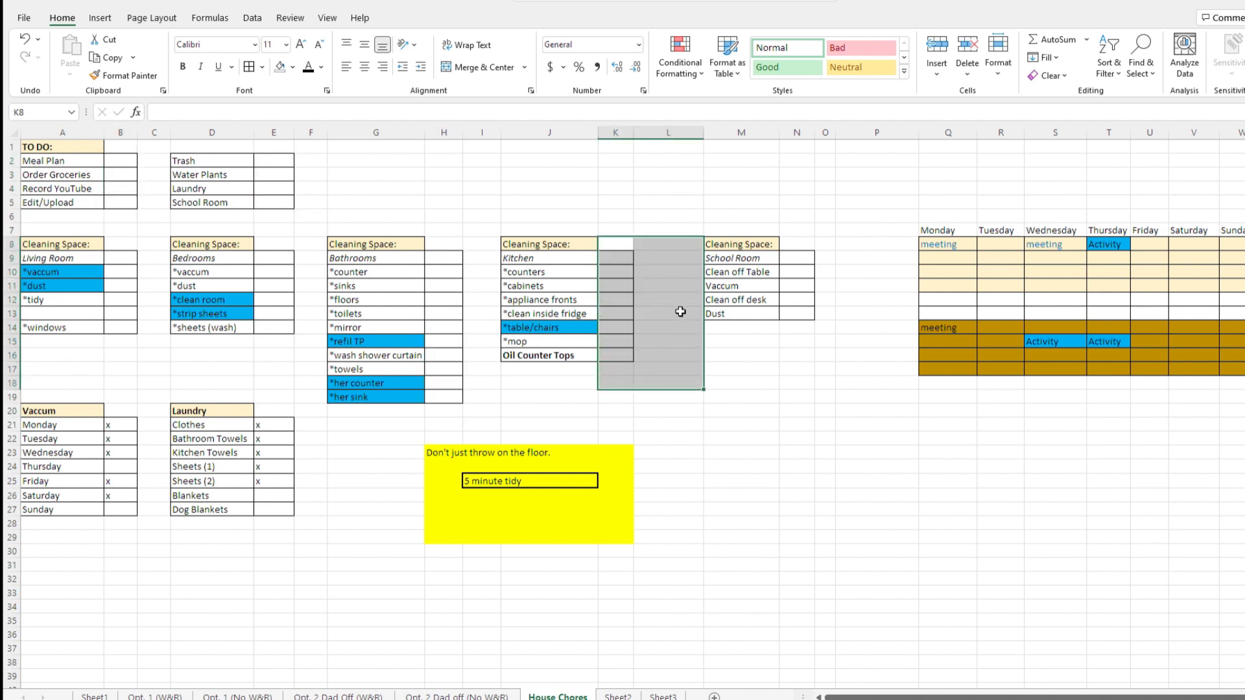
Step: Clear all completion marks beside the Laundry list in column E and the Vaccum list in column B
left_click_drag(285, 410, 277, 492)
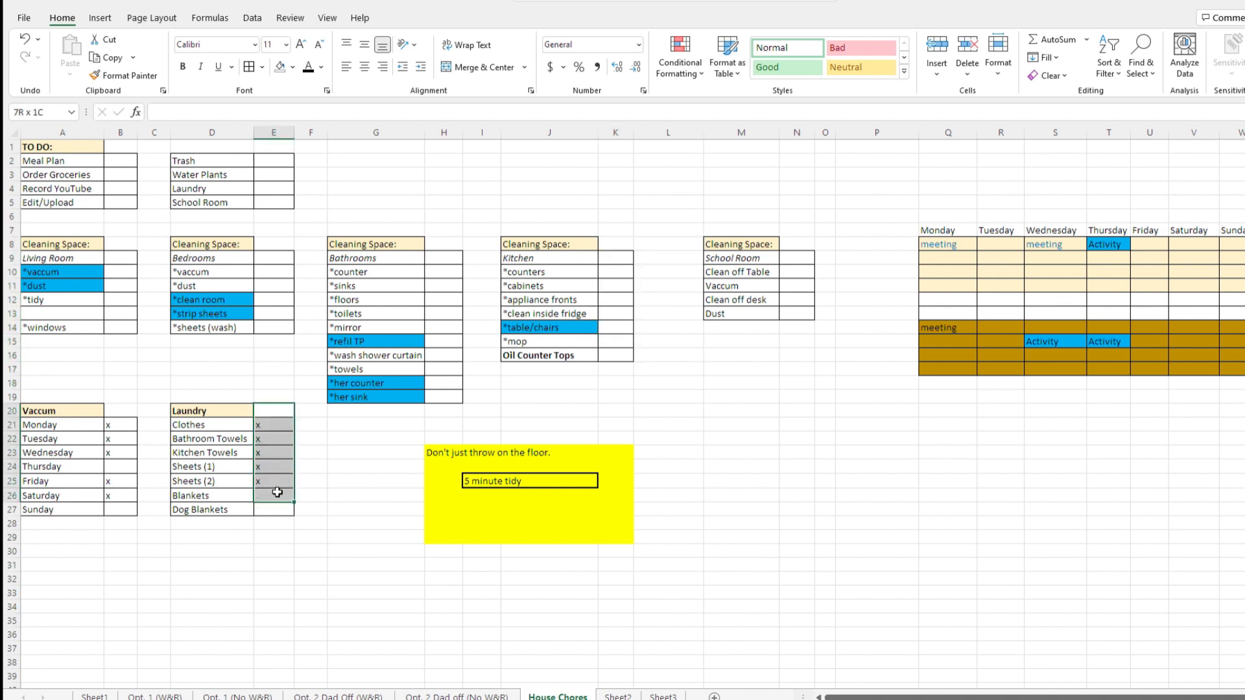
key("Delete")
left_click_drag(119, 383, 128, 533)
key("Delete")
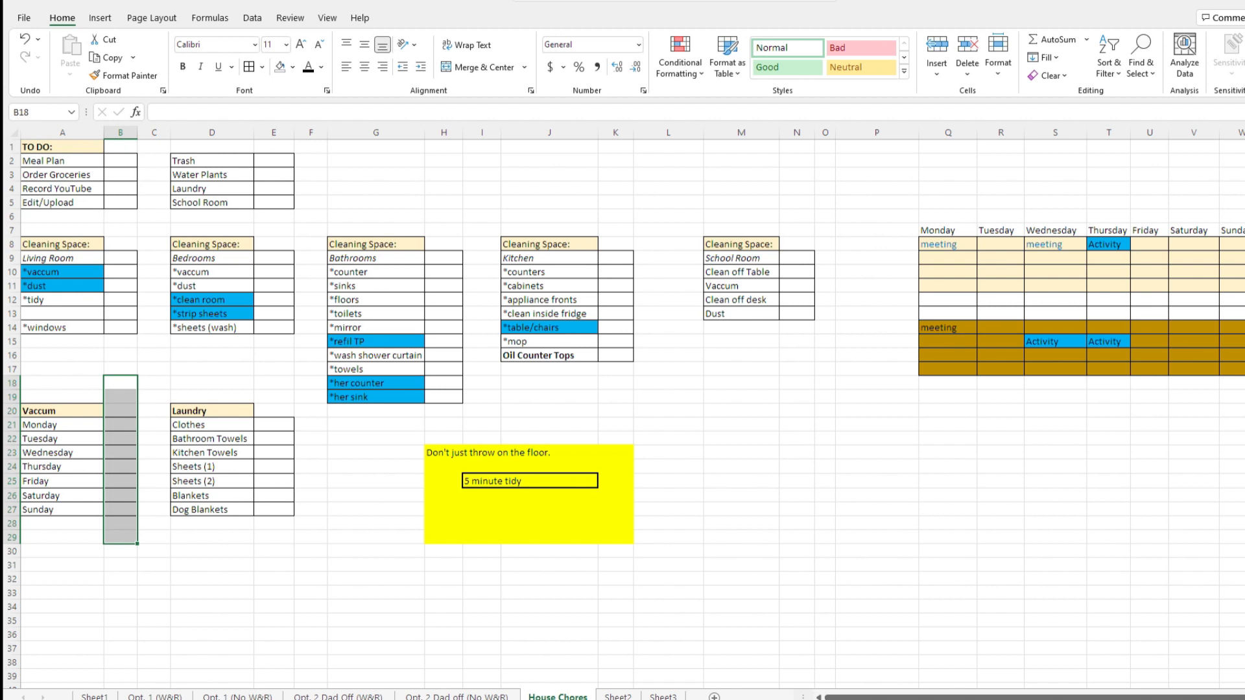
Step: Switch to the Science Mama YouTube channel in the browser and open the upload about Non-Homeschool Related Tasks
left_click(217, 699)
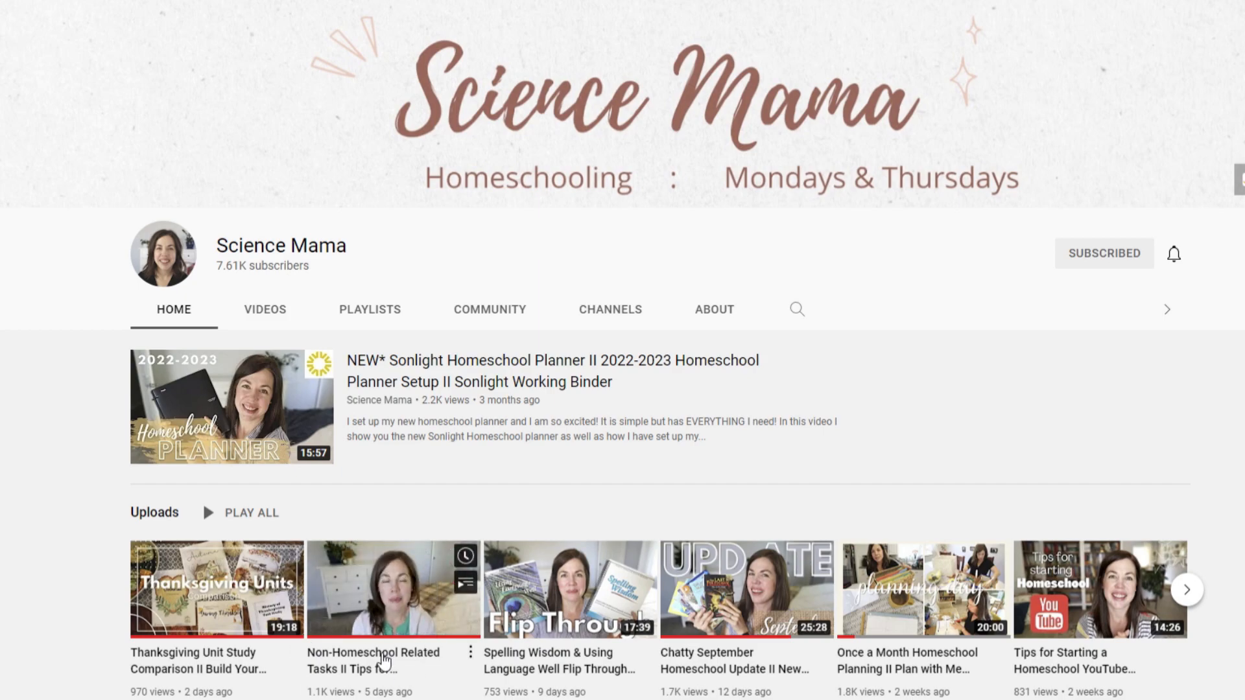
left_click(381, 654)
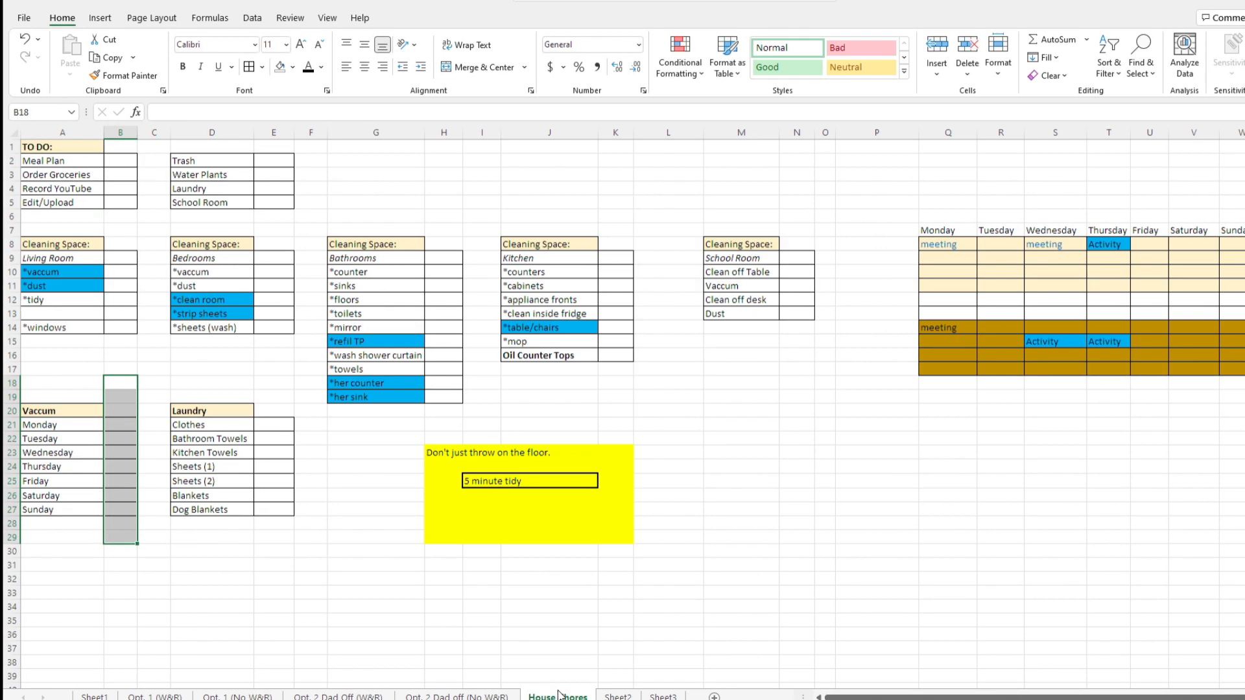
Step: Show Sheet2 of the Excel workbook with the Getting things done graphics and select the empty cell AA6
left_click(618, 696)
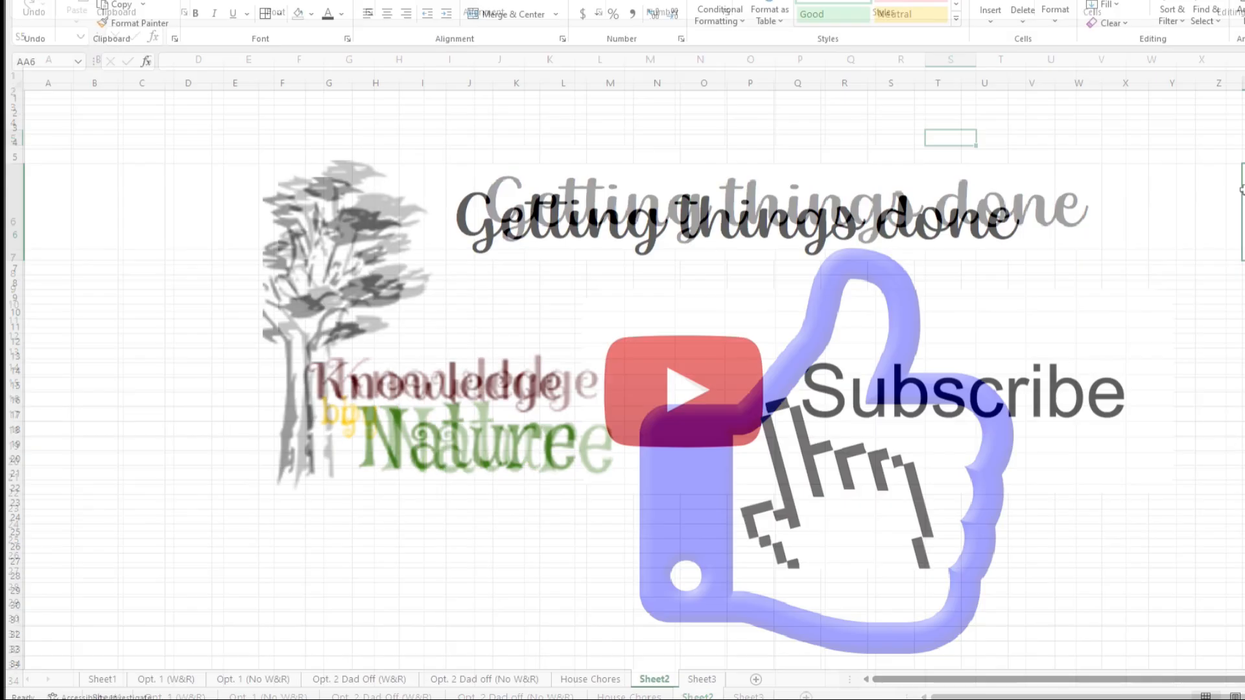
left_click(1178, 234)
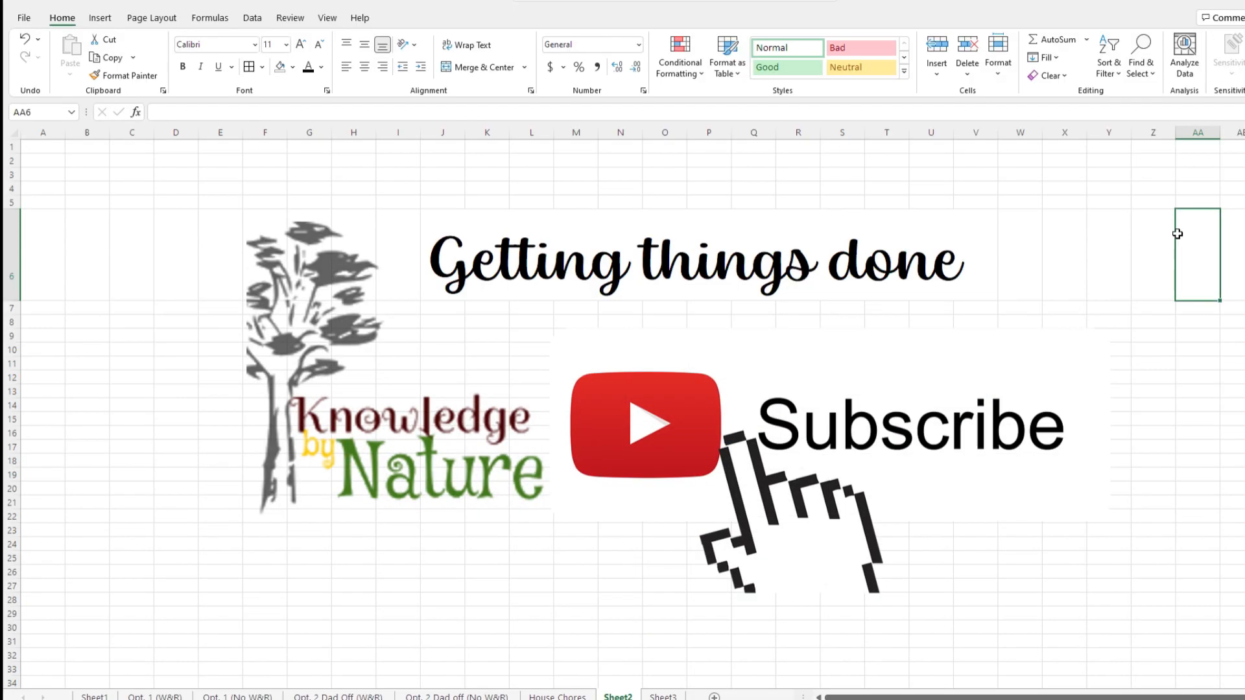